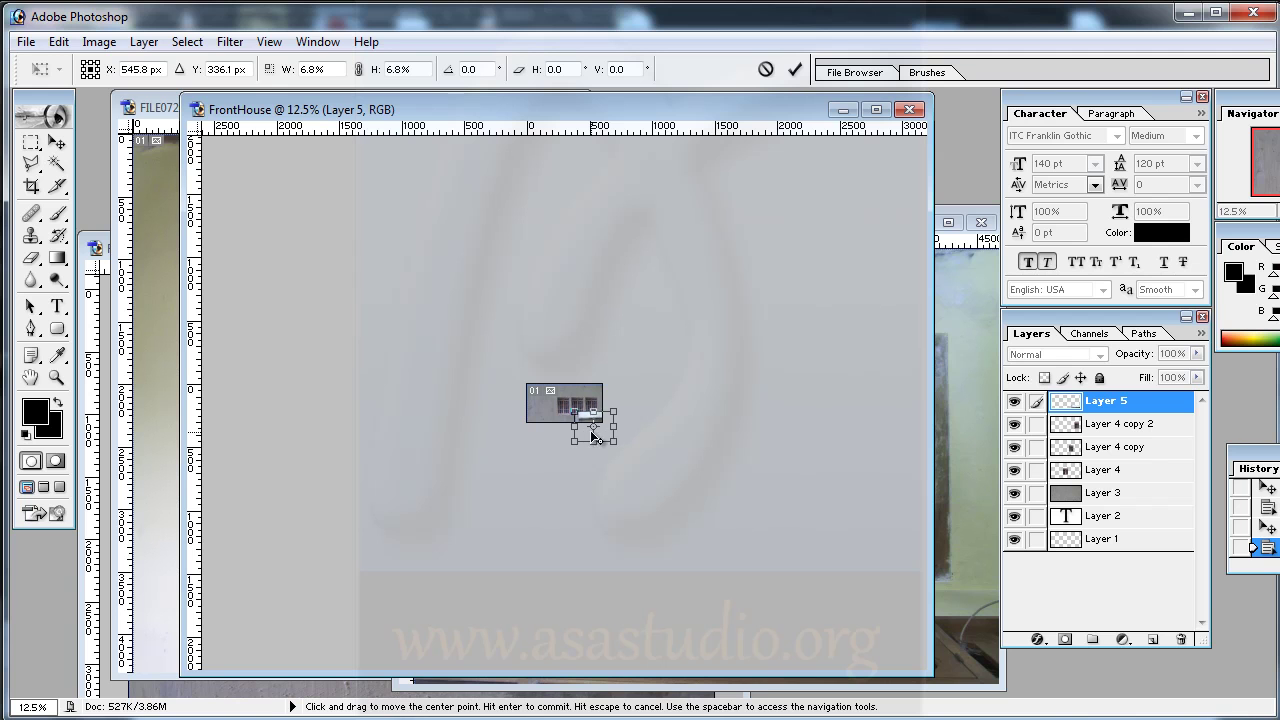
Nudge the shrunken door photo up and left, commit the transform and zoom to 100%.
{"action": "key", "text": "shift+Left"}
{"action": "key", "text": "shift+Left"}
{"action": "key", "text": "shift+Left"}
{"action": "key", "text": "shift+Left"}
{"action": "key", "text": "shift+Left"}
{"action": "key", "text": "shift+Left"}
{"action": "key", "text": "shift+Left"}
{"action": "key", "text": "shift+Left"}
{"action": "key", "text": "shift+Left"}
{"action": "key", "text": "shift+Left"}
{"action": "key", "text": "shift+Left"}
{"action": "key", "text": "shift+Left"}
{"action": "key", "text": "shift+Left"}
{"action": "key", "text": "shift+Left"}
{"action": "key", "text": "shift+Left"}
{"action": "key", "text": "shift+Left"}
{"action": "key", "text": "shift+Left"}
{"action": "key", "text": "shift+Left"}
{"action": "key", "text": "shift+Left"}
{"action": "key", "text": "shift+Left"}
{"action": "key", "text": "shift+Up"}
{"action": "key", "text": "shift+Up"}
{"action": "key", "text": "Return"}
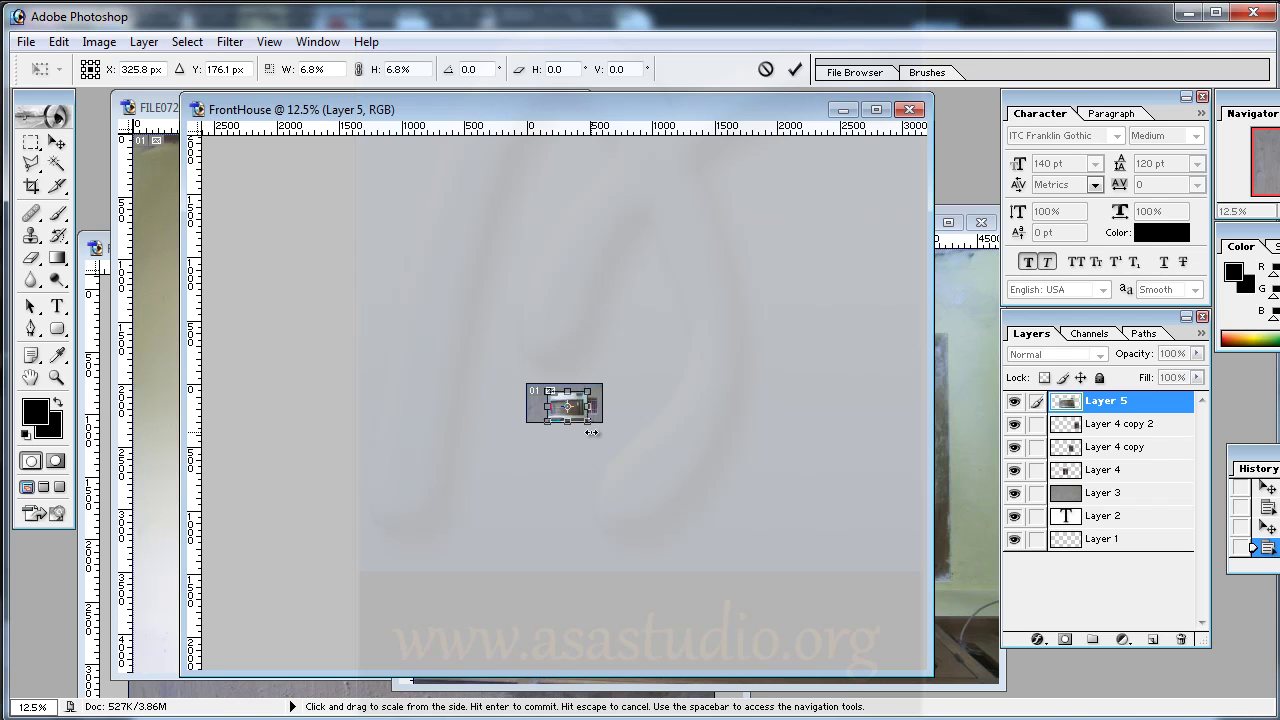
{"action": "key", "text": "m"}
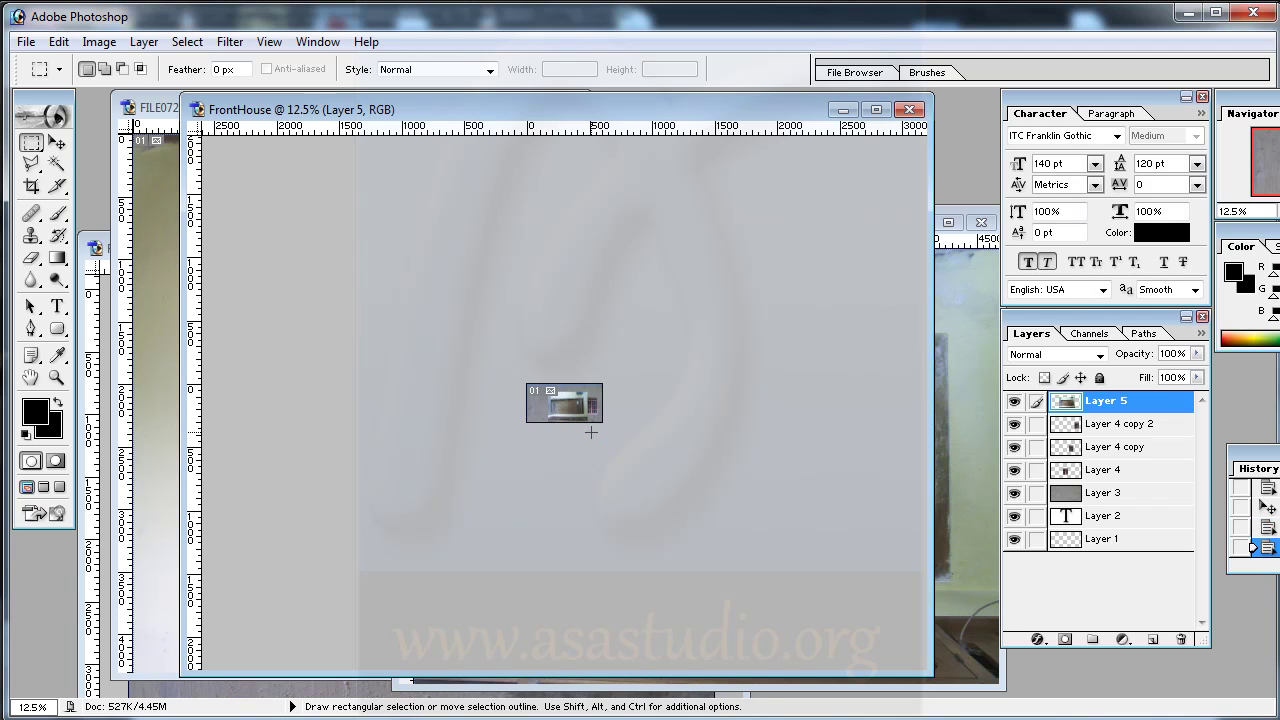
{"action": "key", "text": "ctrl+plus"}
{"action": "key", "text": "ctrl+plus"}
{"action": "key", "text": "ctrl+plus"}
{"action": "key", "text": "ctrl+plus"}
{"action": "key", "text": "ctrl+plus"}
{"action": "key", "text": "ctrl+plus"}
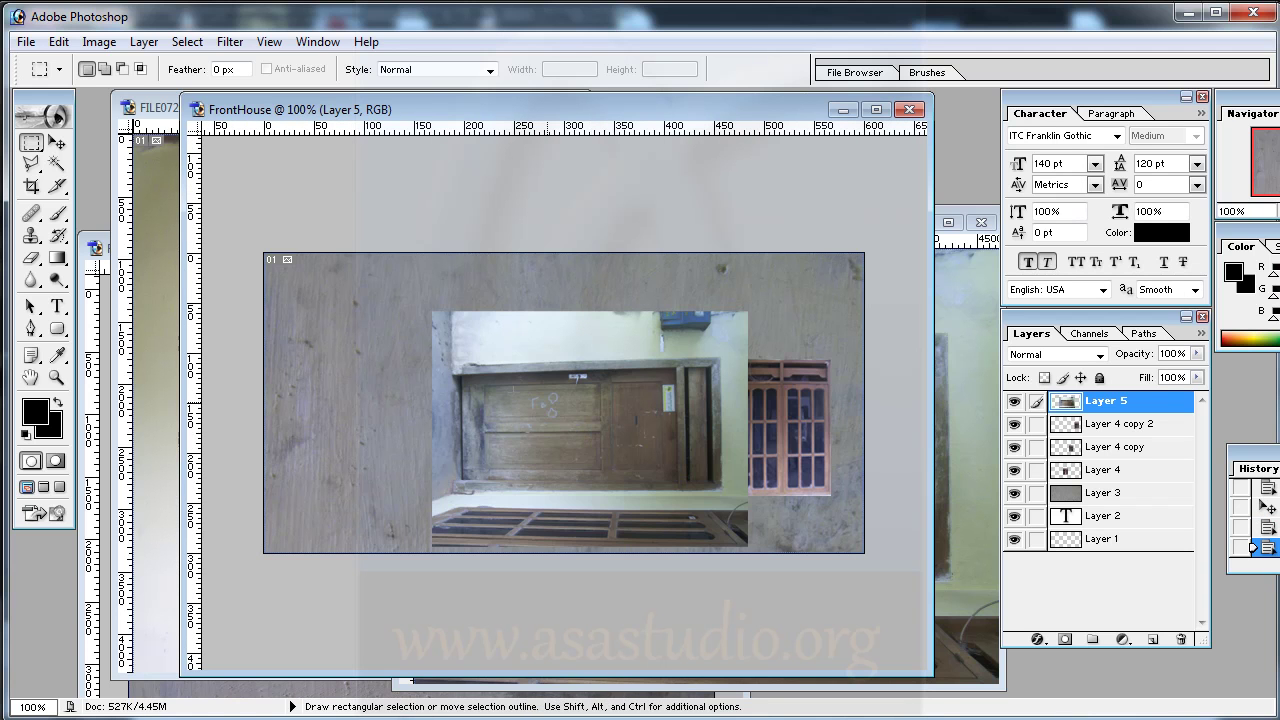
Rotate the door photo 90° counter-clockwise using Free Transform.
{"action": "right_click", "coordinate": [467, 361]}
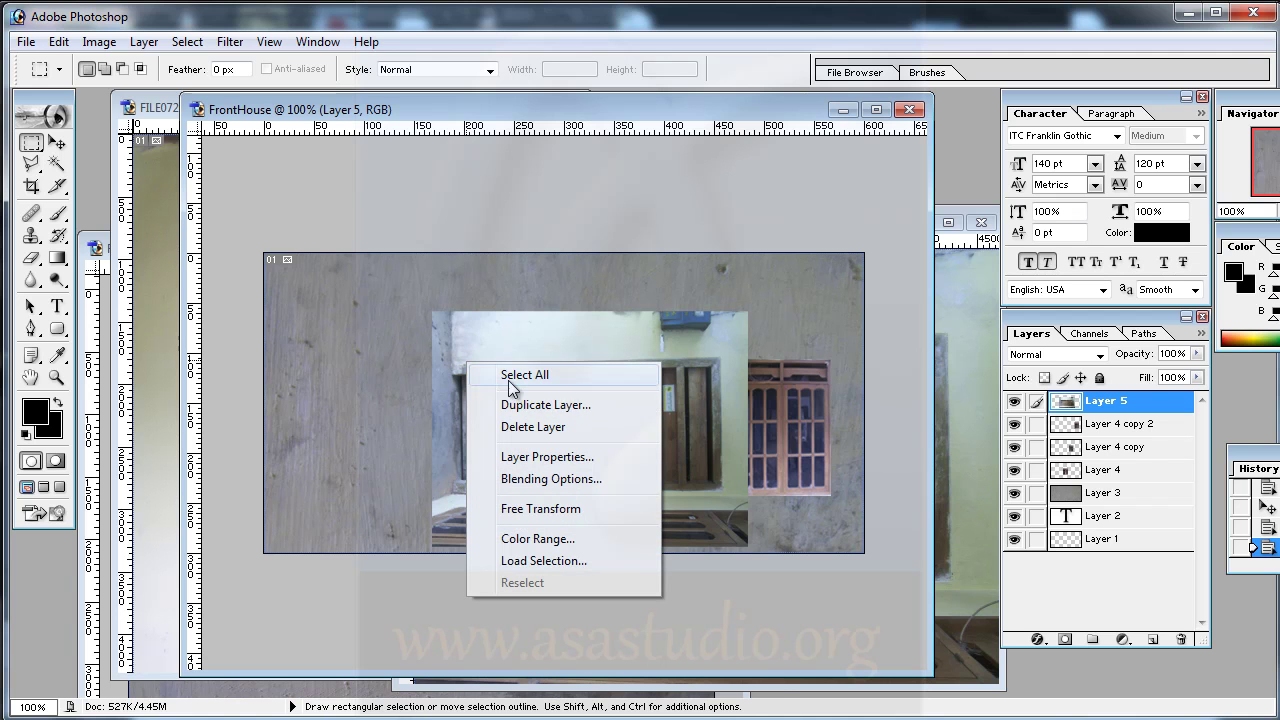
{"action": "left_click", "coordinate": [556, 509]}
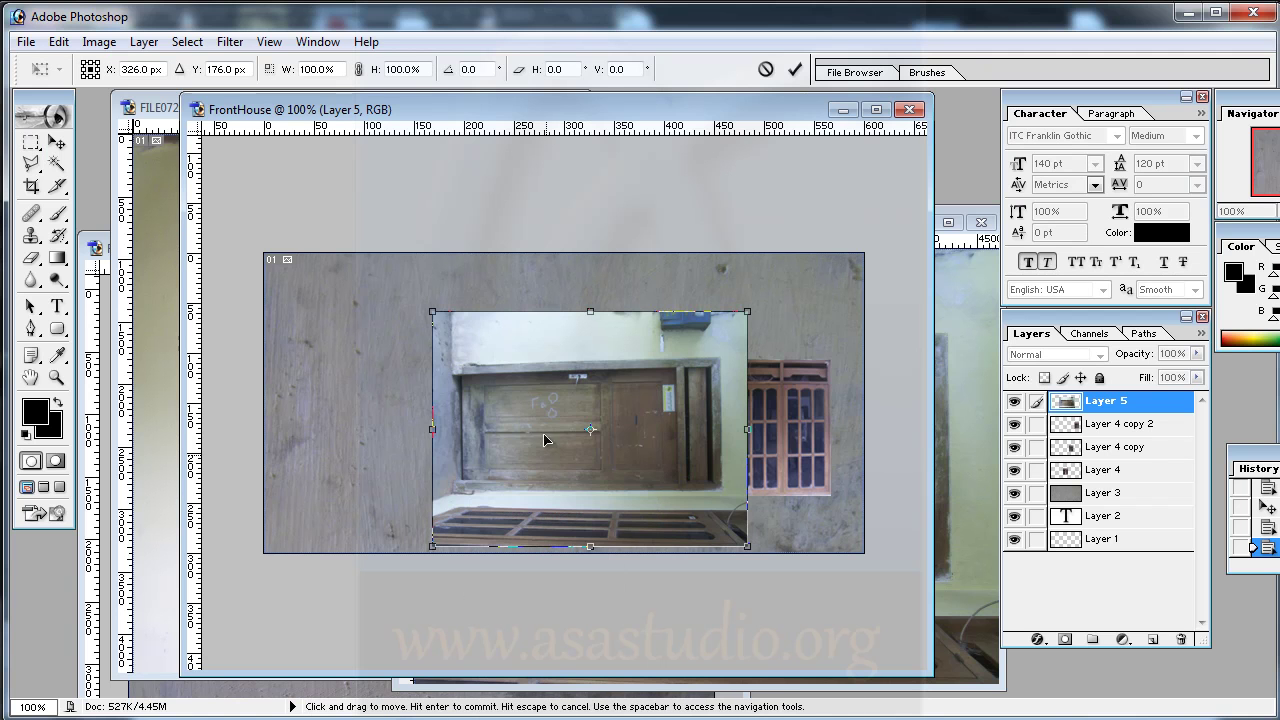
{"action": "right_click", "coordinate": [527, 358]}
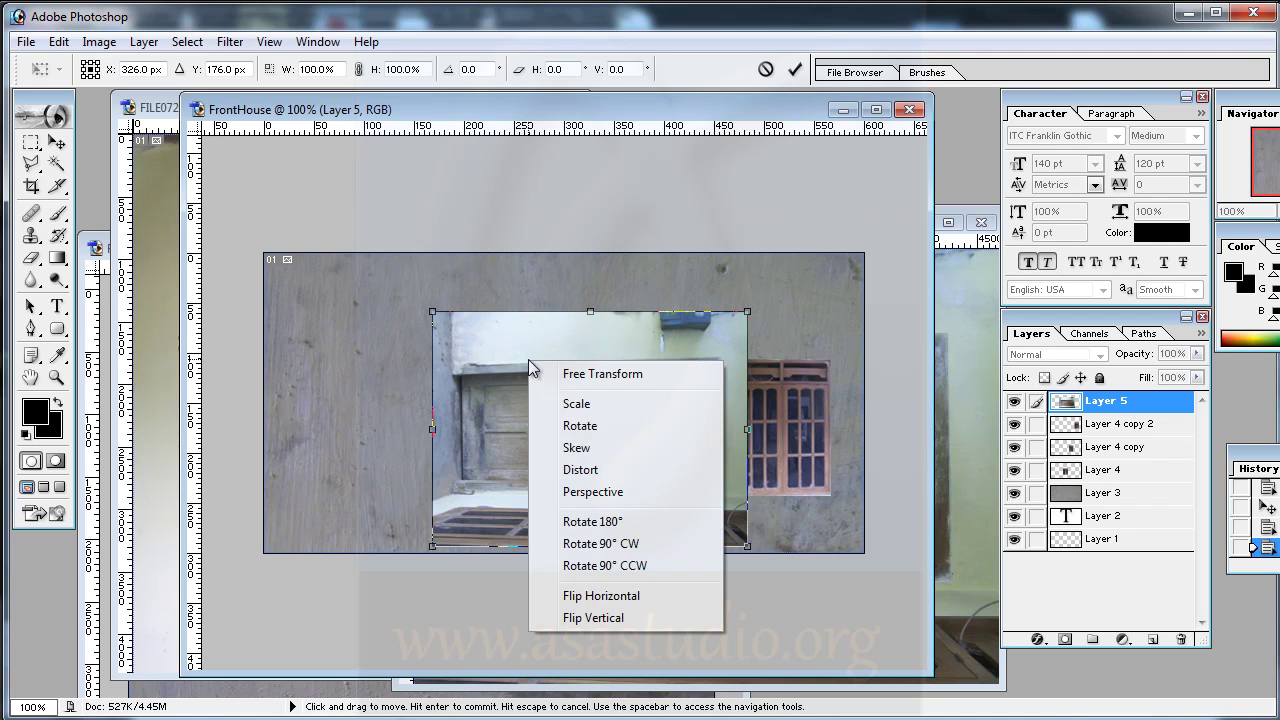
{"action": "left_click", "coordinate": [582, 566]}
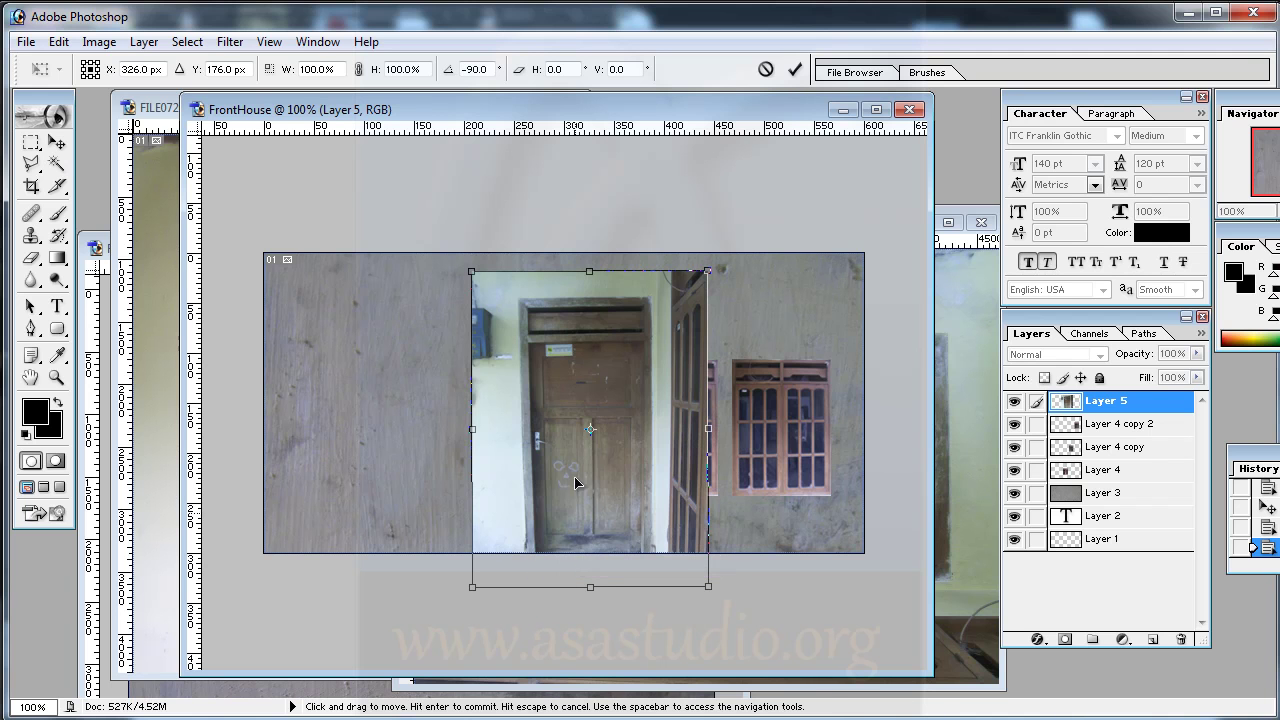
Move the door to the wall's left edge, scale it to 91% and nudge it into place.
{"action": "left_click_drag", "start_coordinate": [529, 380], "coordinate": [422, 386]}
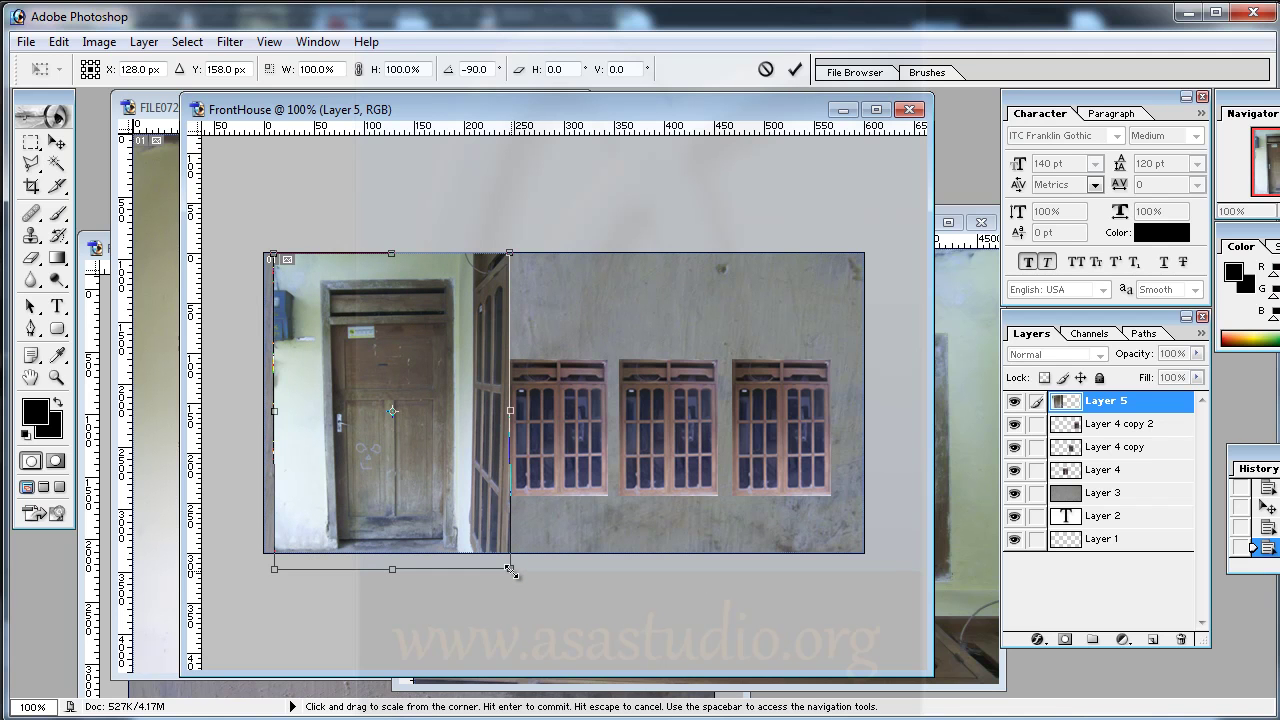
{"action": "left_click_drag", "start_coordinate": [510, 569], "coordinate": [489, 541]}
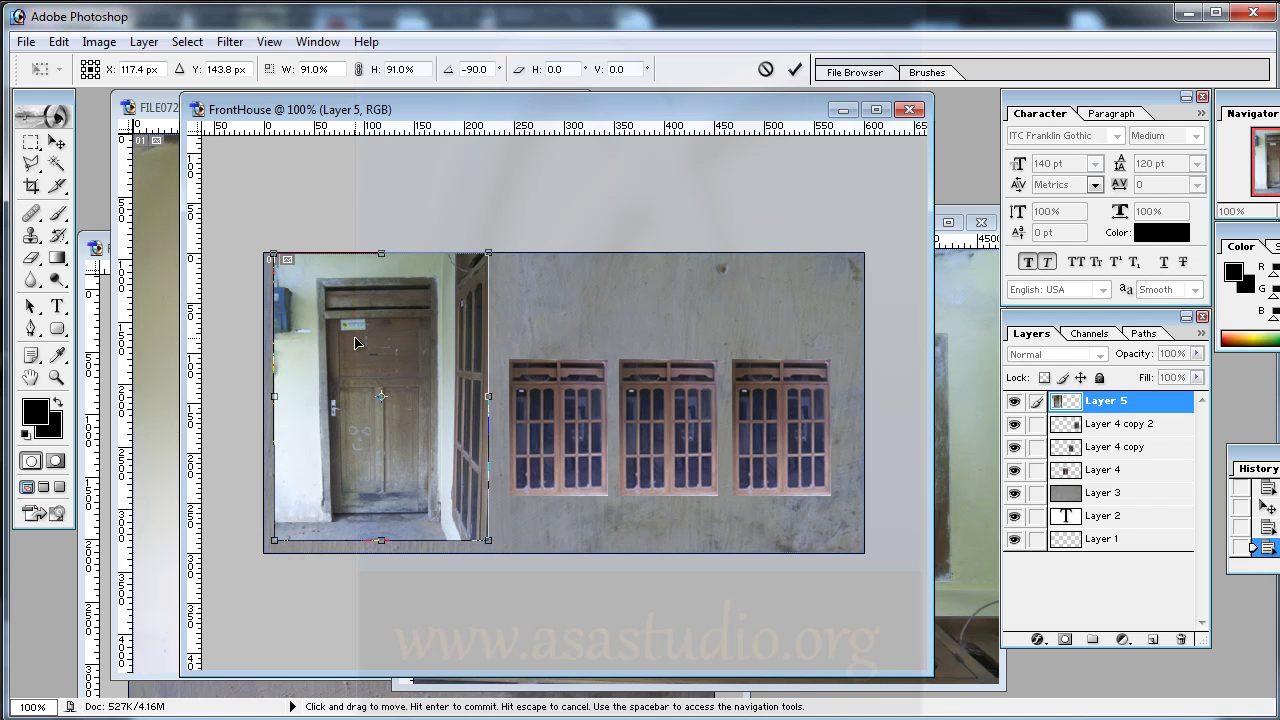
{"action": "key", "text": "Return"}
{"action": "key", "text": "m"}
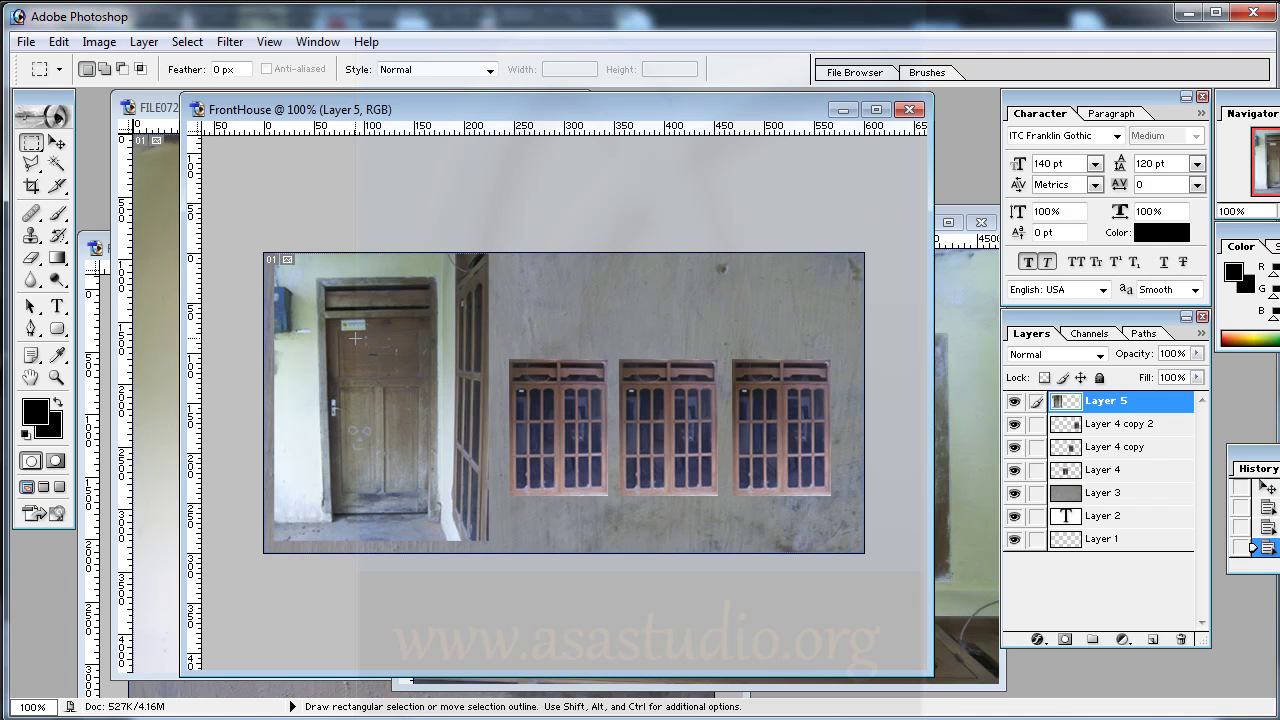
{"action": "key", "text": "v"}
{"action": "left_click_drag", "start_coordinate": [367, 333], "coordinate": [388, 346]}
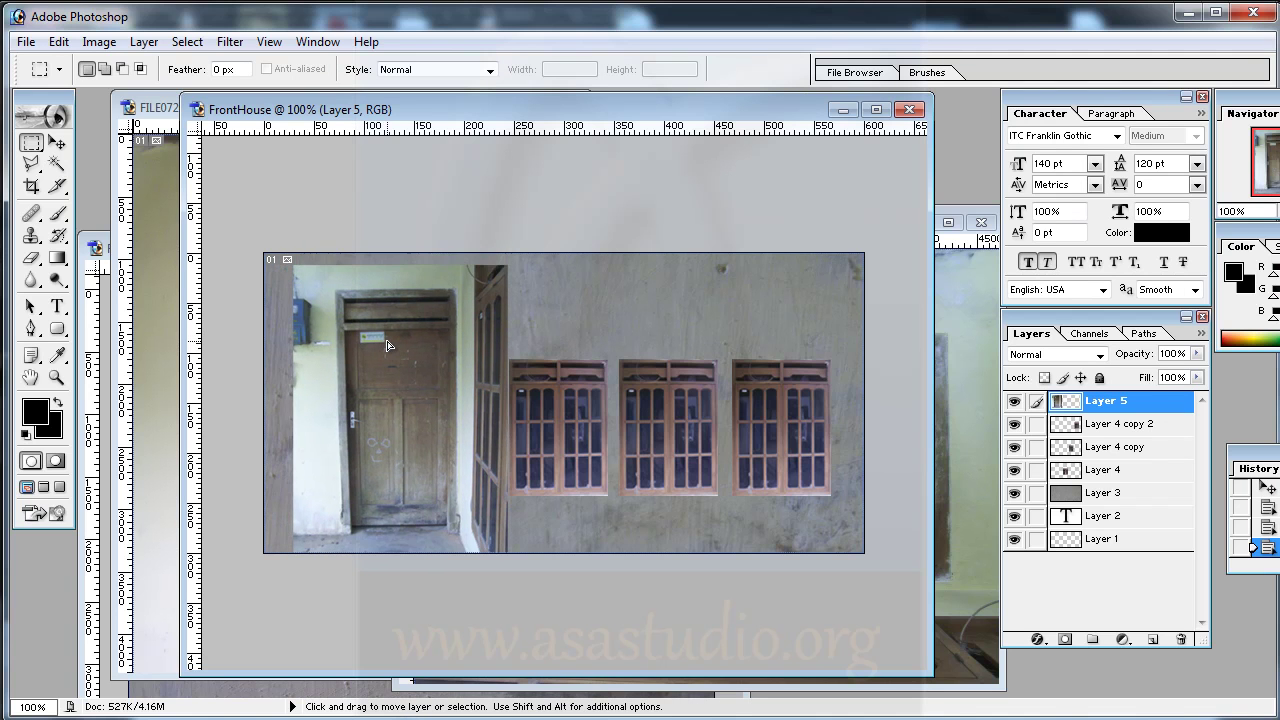
{"action": "key", "text": "m"}
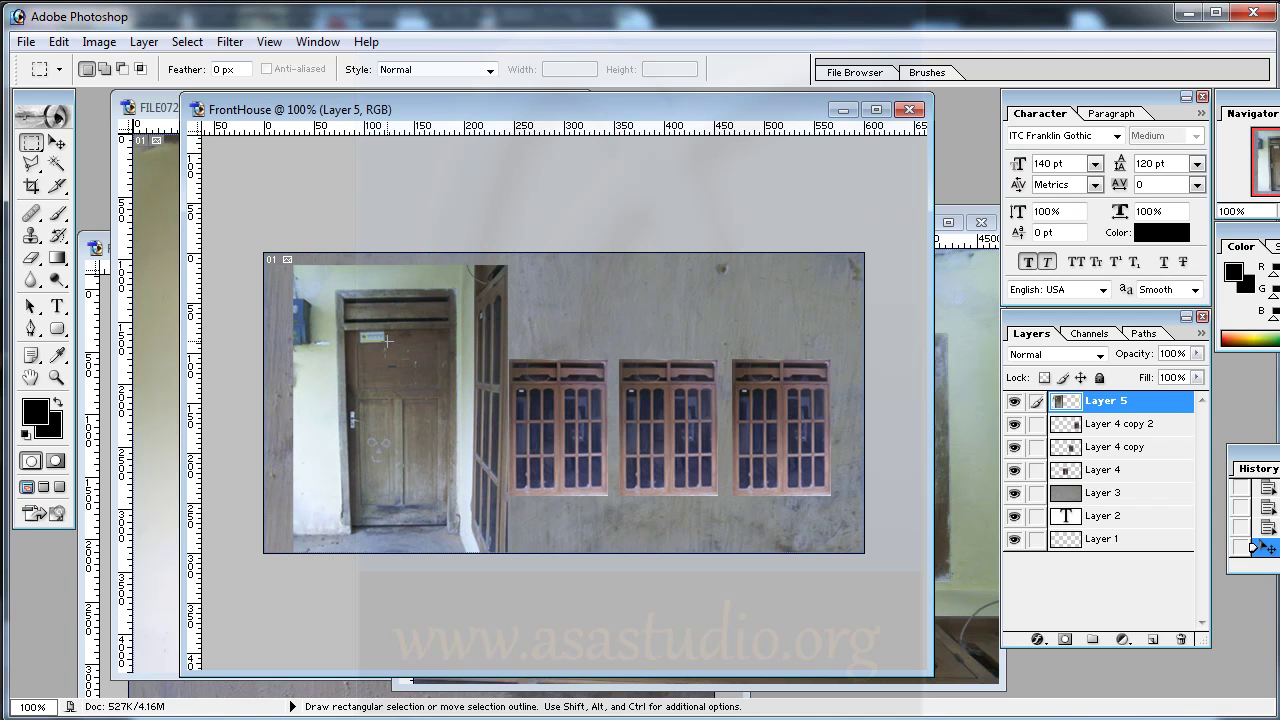
Zoom in and trace the door frame's four corners with the Polygonal Lasso.
{"action": "key", "text": "ctrl+plus"}
{"action": "key", "text": "ctrl+plus"}
{"action": "key", "text": "ctrl+plus"}
{"action": "key", "text": "ctrl+plus"}
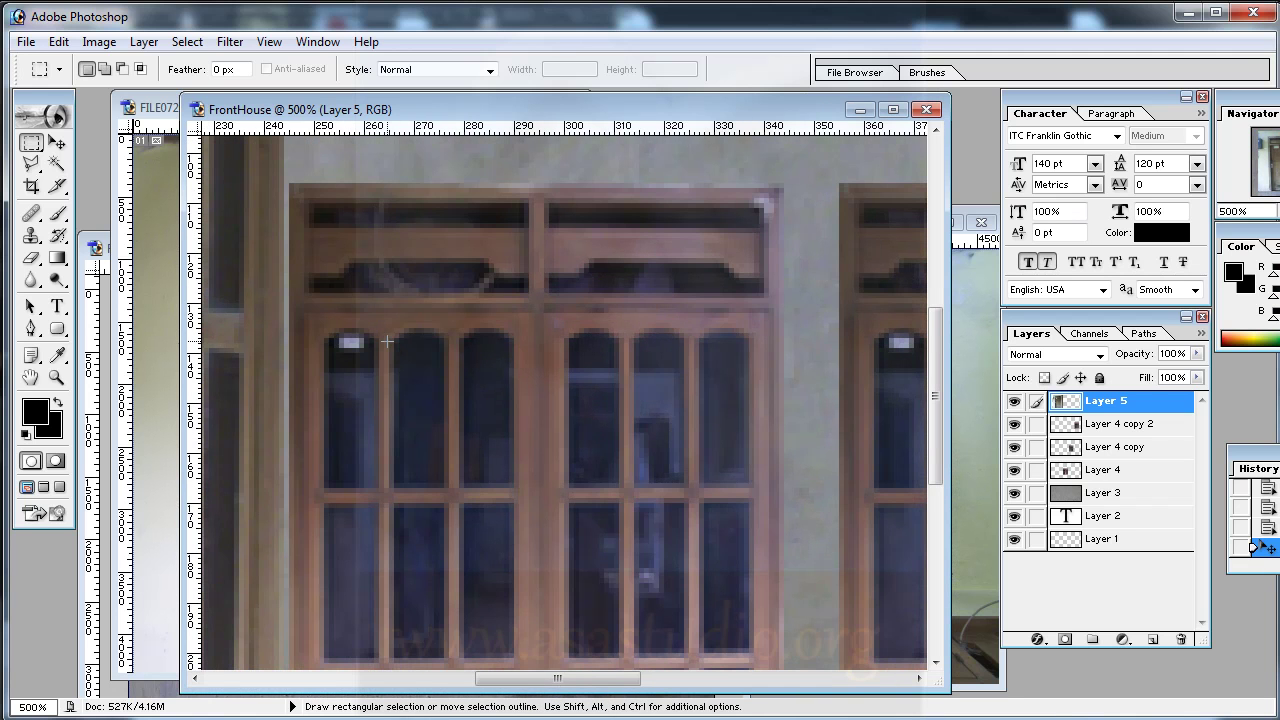
{"action": "left_click_drag", "start_coordinate": [266, 306], "coordinate": [766, 420]}
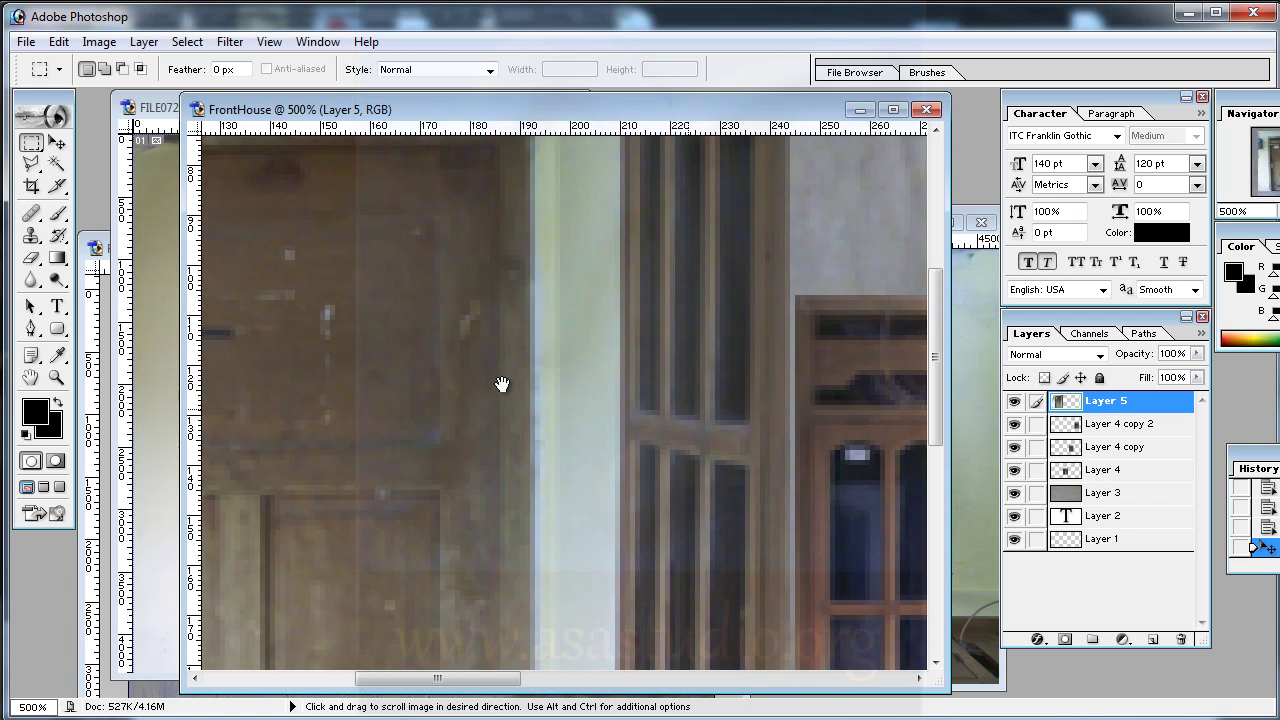
{"action": "left_click_drag", "start_coordinate": [378, 360], "coordinate": [565, 457]}
{"action": "left_click_drag", "start_coordinate": [456, 398], "coordinate": [629, 477]}
{"action": "left_click_drag", "start_coordinate": [450, 318], "coordinate": [531, 449]}
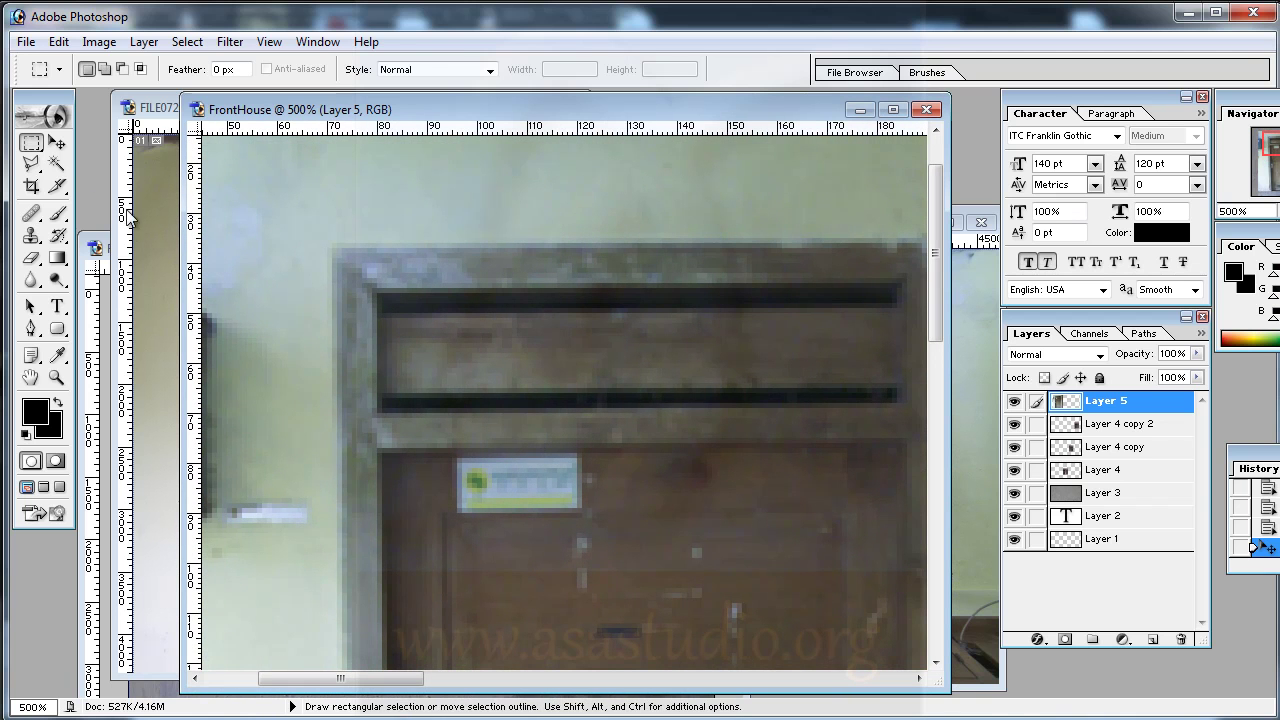
{"action": "left_click", "coordinate": [34, 168]}
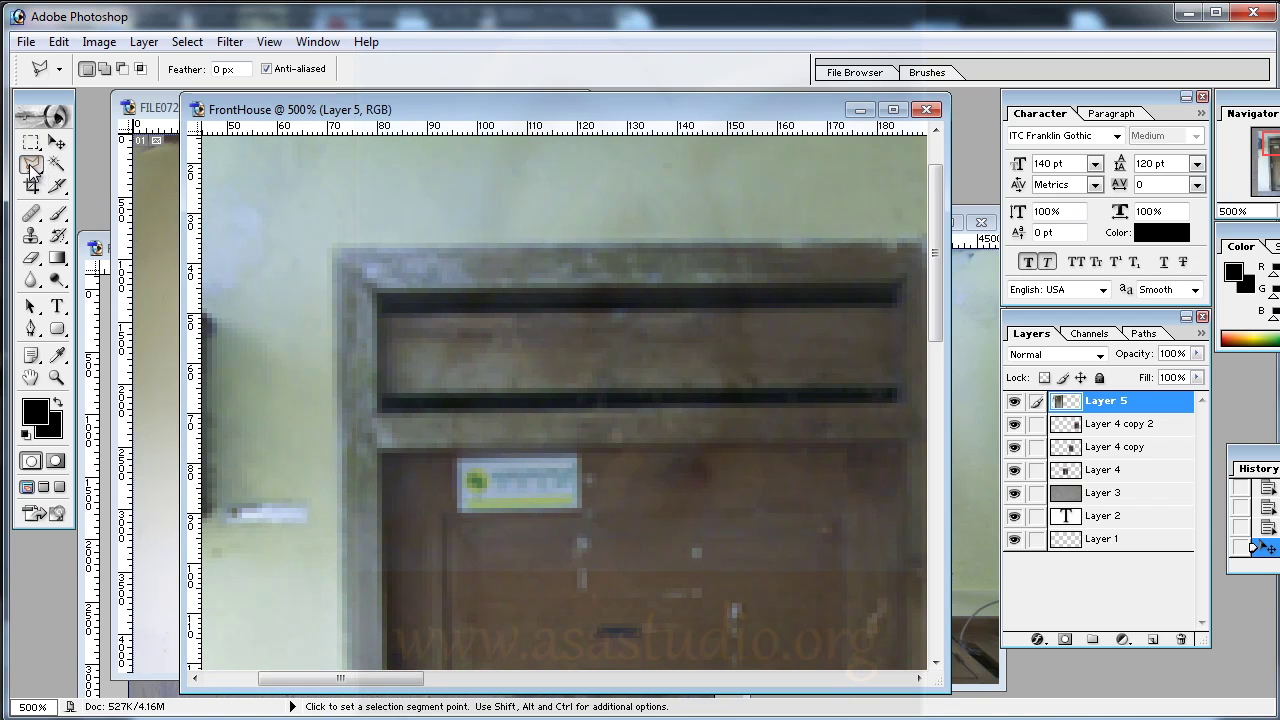
{"action": "left_click", "coordinate": [339, 244]}
{"action": "left_click_drag", "start_coordinate": [837, 329], "coordinate": [603, 309]}
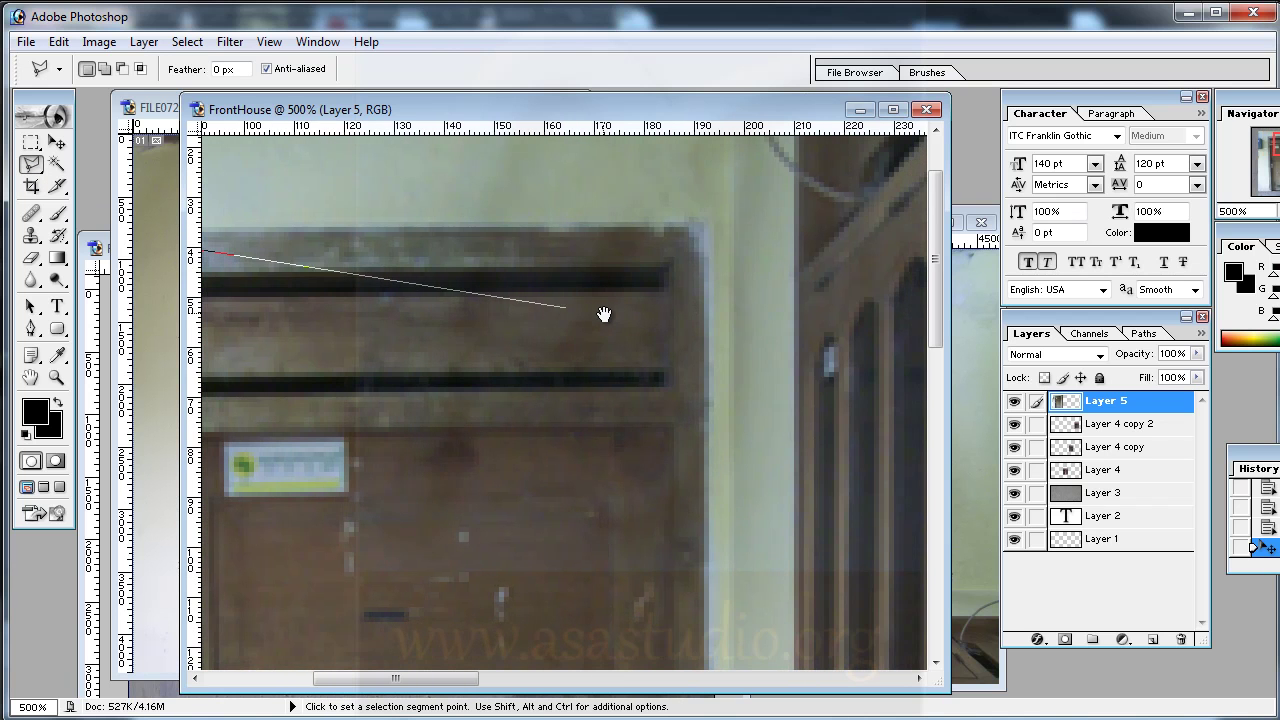
{"action": "left_click", "coordinate": [704, 223]}
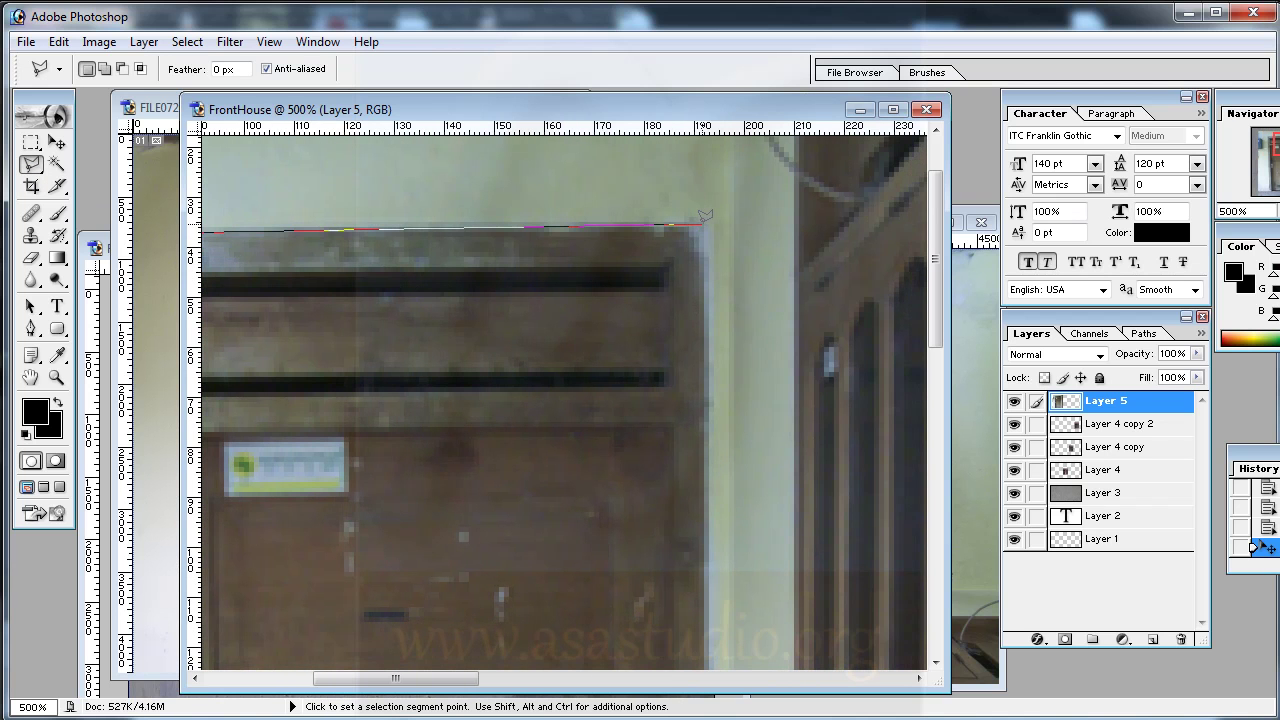
{"action": "scroll", "coordinate": [709, 400], "scroll_direction": "down", "scroll_amount": 3}
{"action": "left_click_drag", "start_coordinate": [663, 486], "coordinate": [675, 217]}
{"action": "left_click_drag", "start_coordinate": [643, 586], "coordinate": [643, 251]}
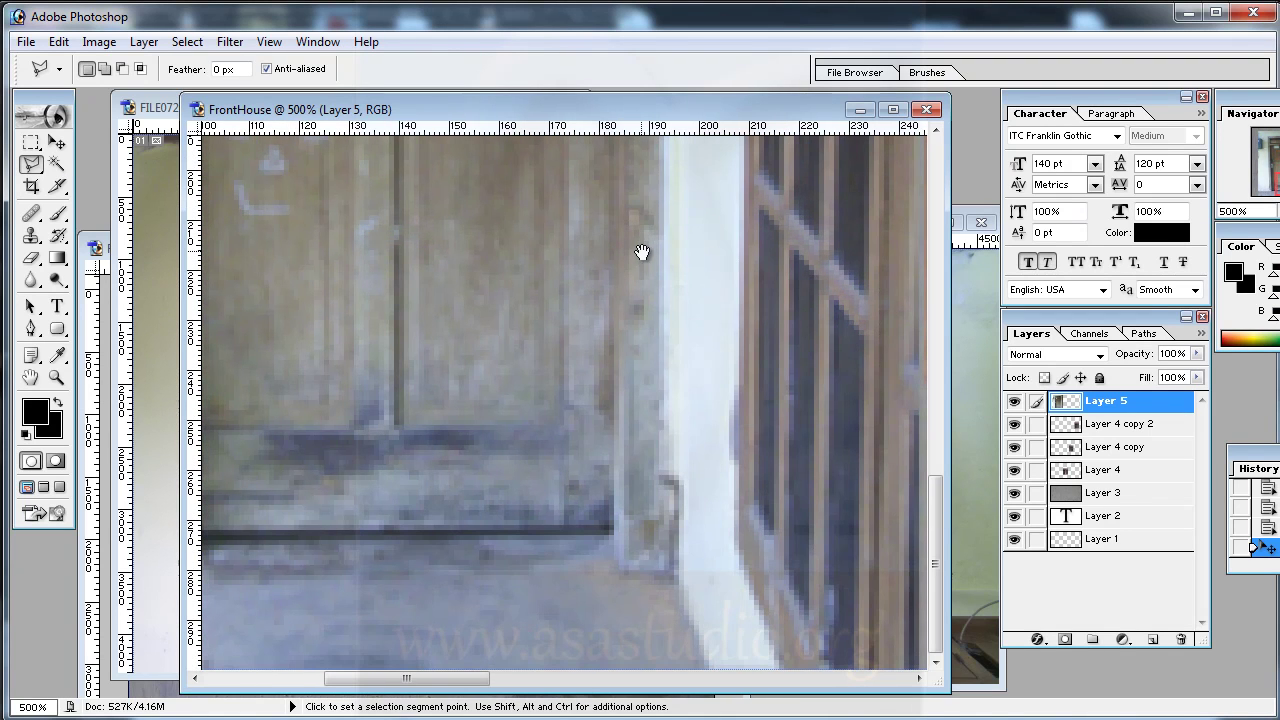
{"action": "left_click", "coordinate": [657, 563]}
{"action": "left_click_drag", "start_coordinate": [483, 571], "coordinate": [814, 568]}
{"action": "left_click", "coordinate": [467, 566]}
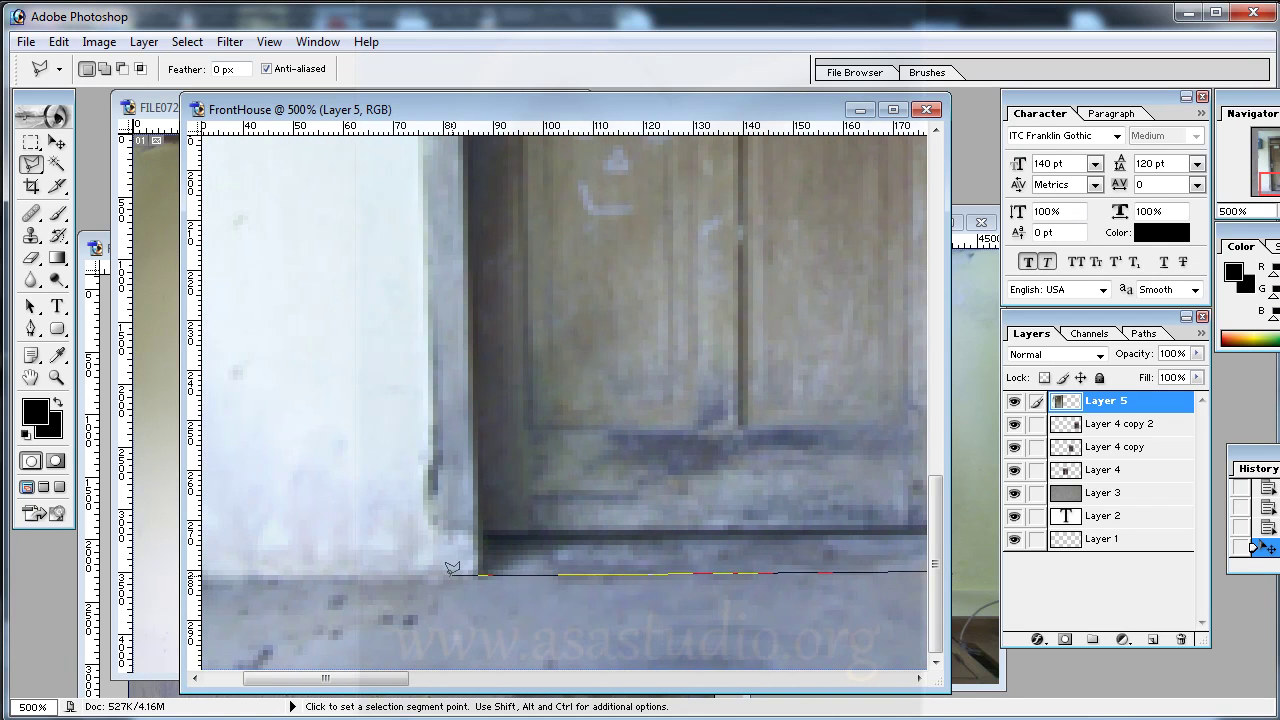
{"action": "double_click", "coordinate": [440, 570]}
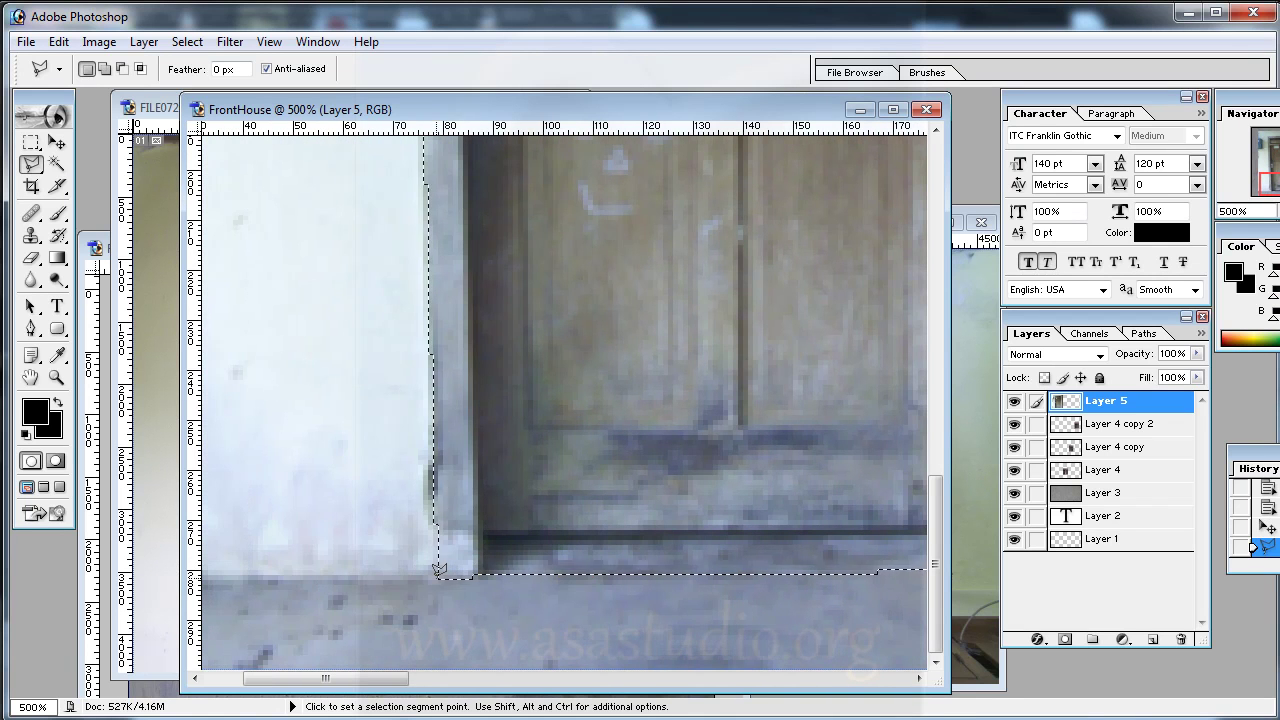
Invert the selection and delete everything outside the door frame.
{"action": "scroll", "coordinate": [457, 390], "scroll_direction": "up", "scroll_amount": 2}
{"action": "scroll", "coordinate": [457, 386], "scroll_direction": "up", "scroll_amount": 8}
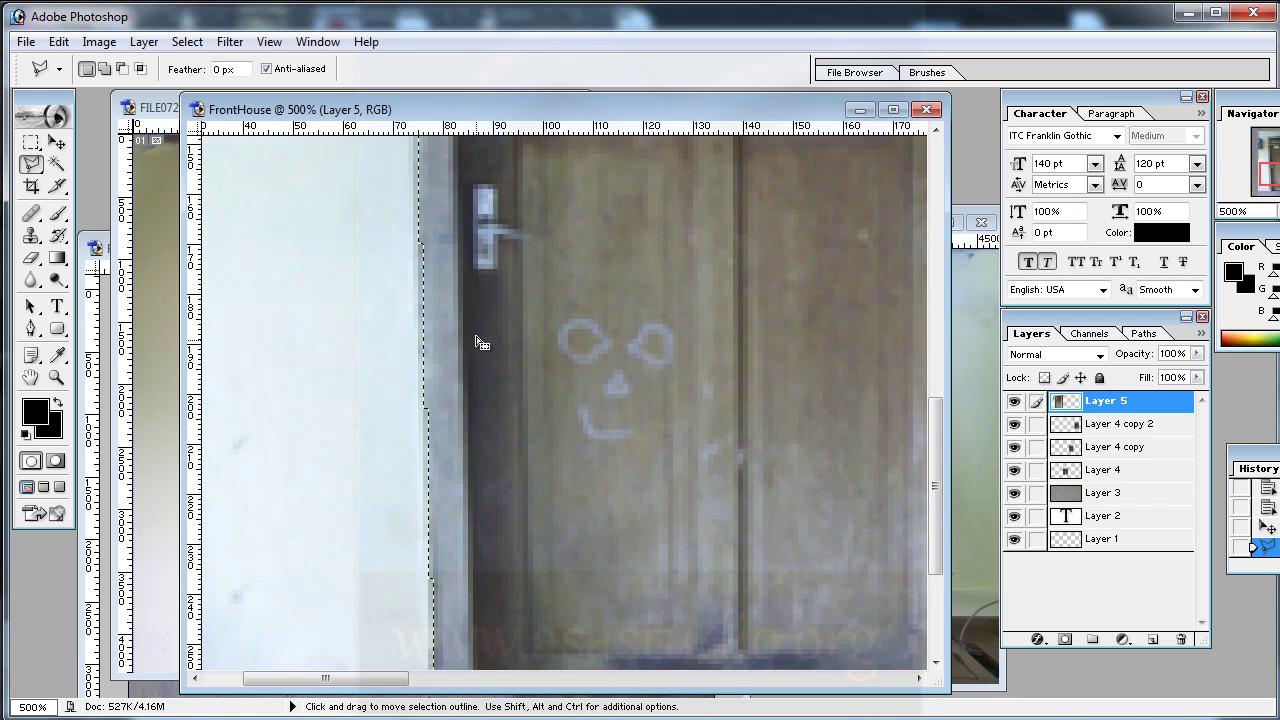
{"action": "scroll", "coordinate": [487, 320], "scroll_direction": "up", "scroll_amount": 5}
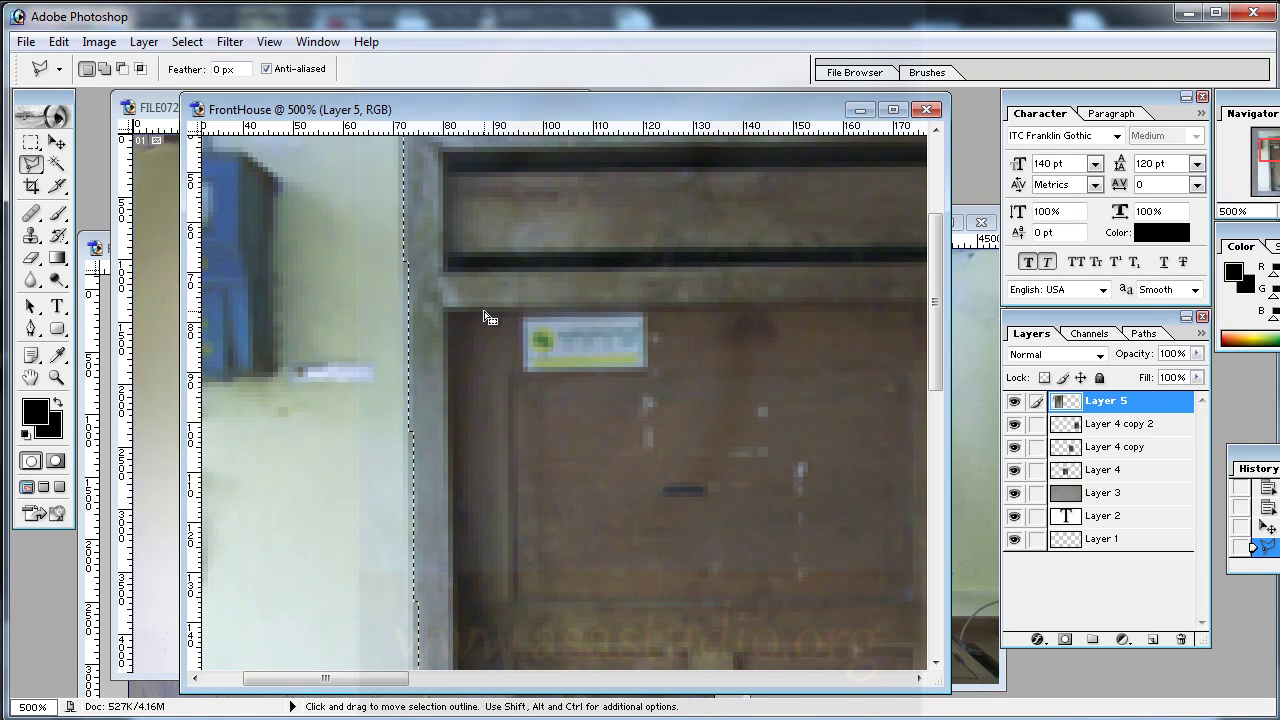
{"action": "right_click", "coordinate": [485, 314]}
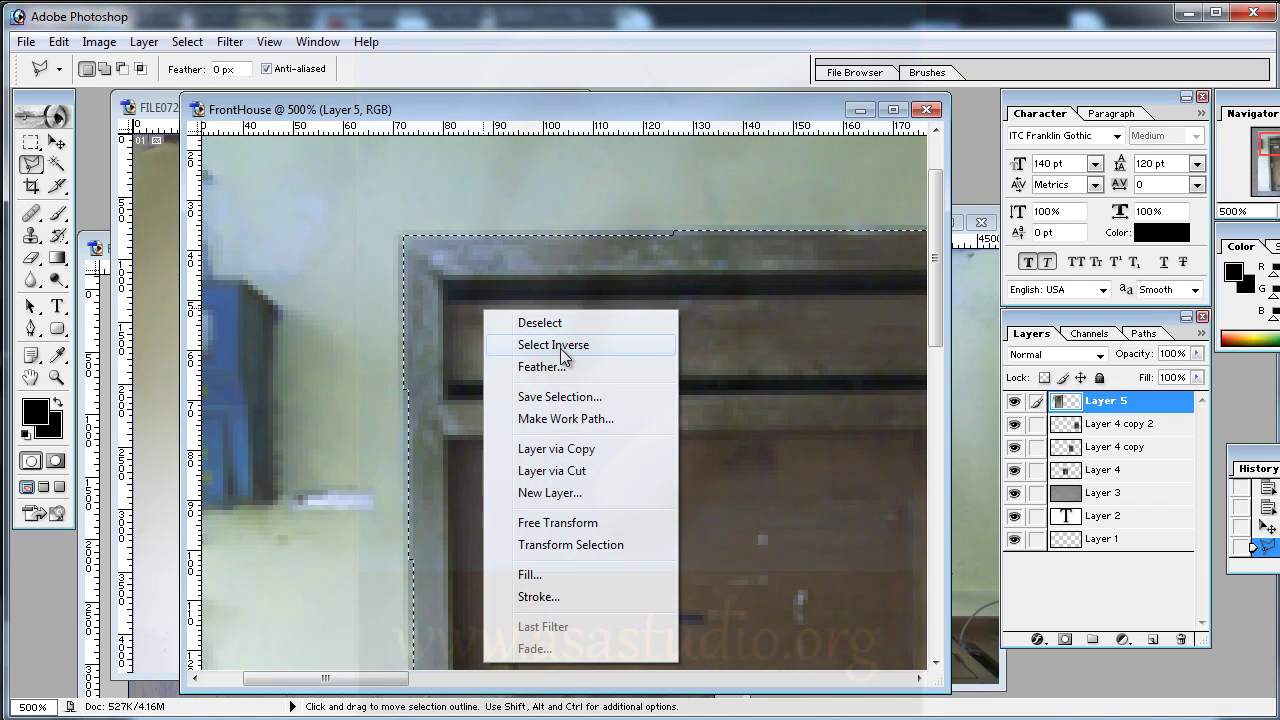
{"action": "left_click", "coordinate": [560, 346]}
{"action": "key", "text": "Delete"}
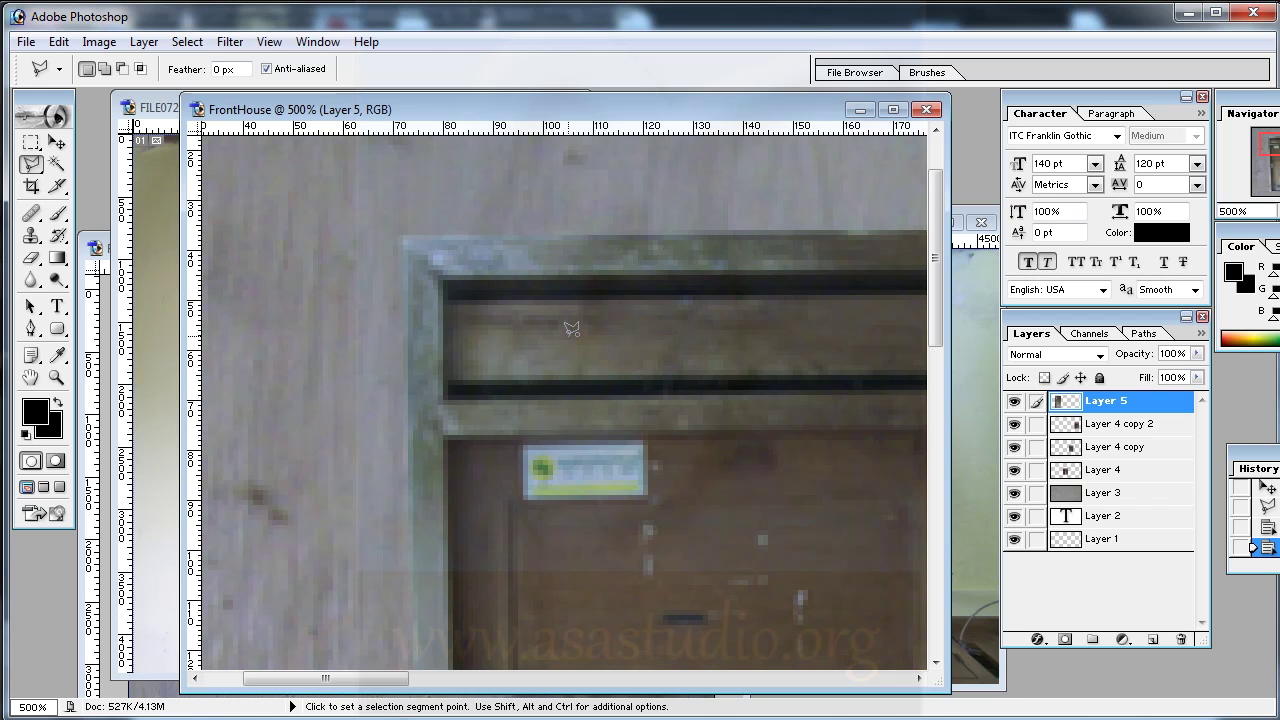
Dismiss the no-pixels-selected warning from a stray outline and zoom back to 100%.
{"action": "left_click", "coordinate": [568, 336]}
{"action": "double_click", "coordinate": [617, 365]}
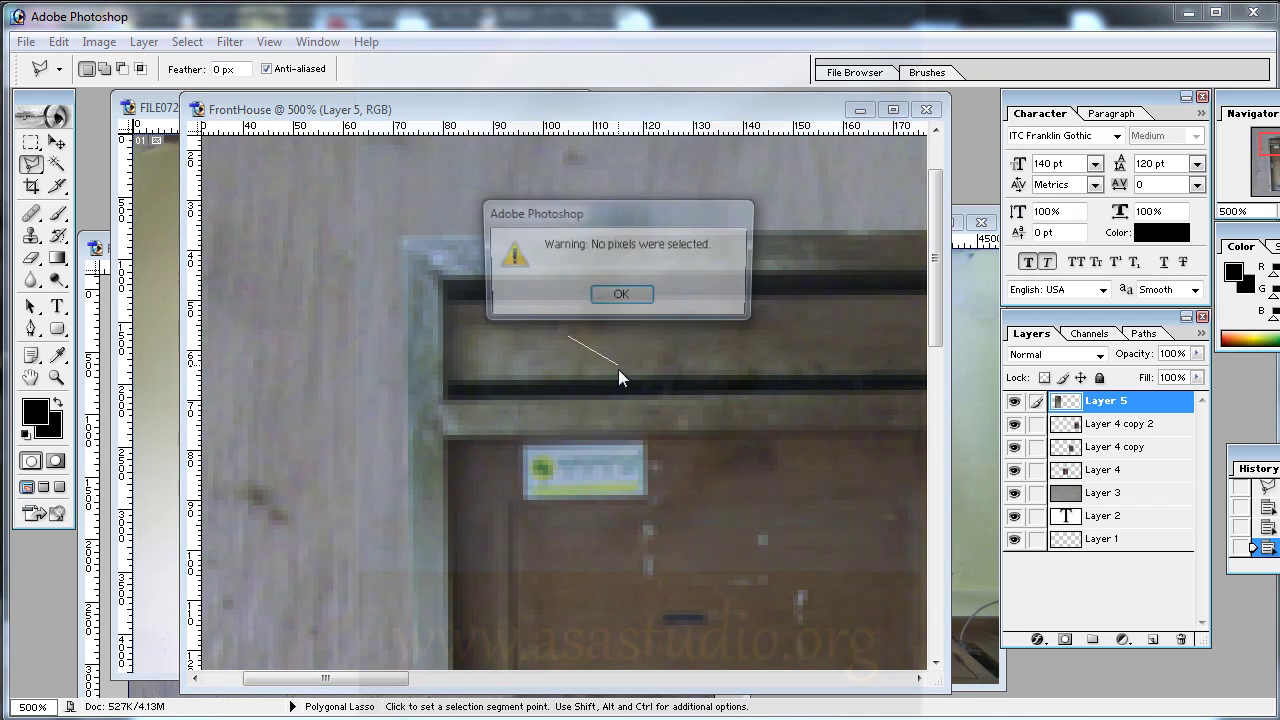
{"action": "left_click", "coordinate": [621, 297]}
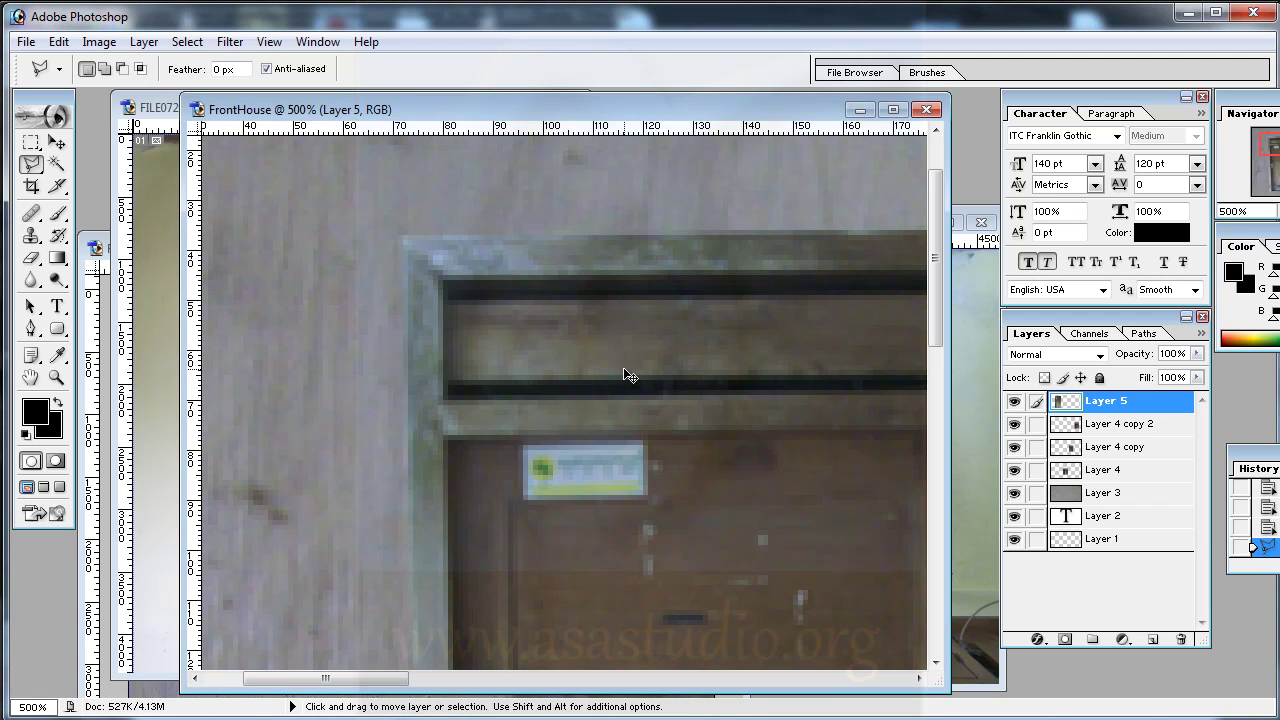
{"action": "key", "text": "ctrl+minus"}
{"action": "key", "text": "ctrl+minus"}
{"action": "key", "text": "ctrl+minus"}
{"action": "key", "text": "ctrl+minus"}
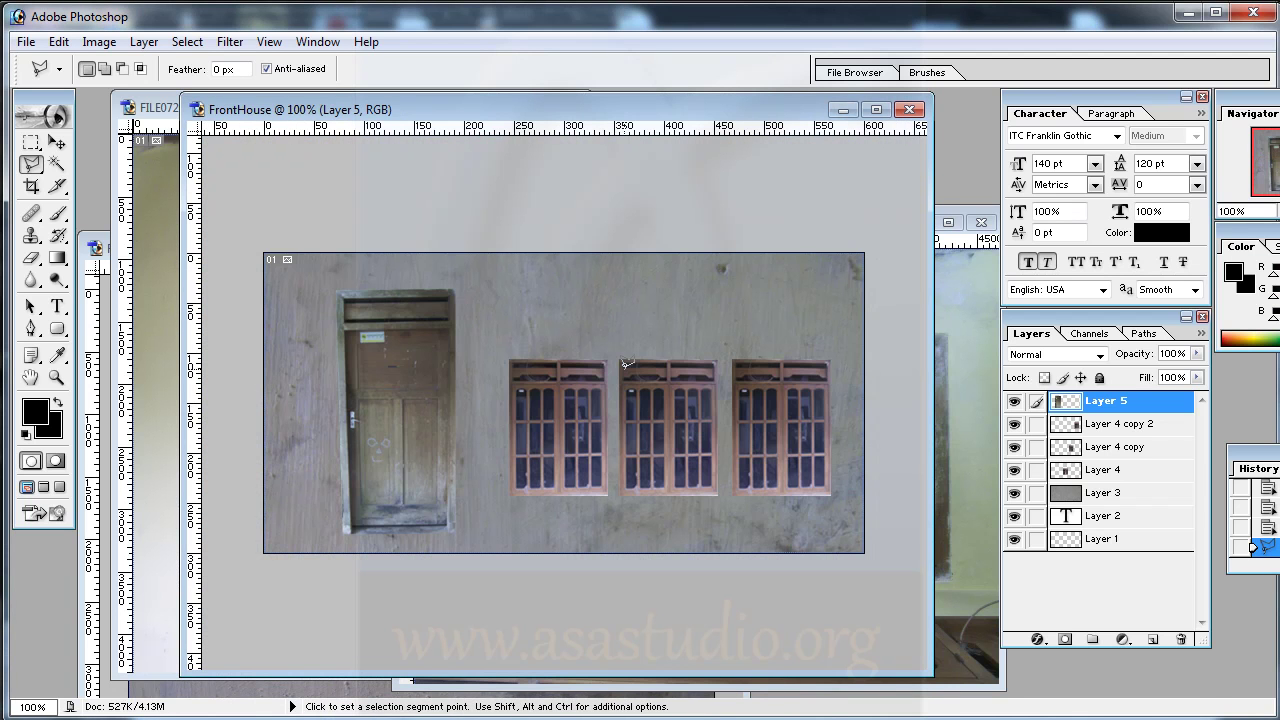
Drag vertical guides left and right of the door and a horizontal guide along the window tops.
{"action": "left_click_drag", "start_coordinate": [197, 405], "coordinate": [314, 437]}
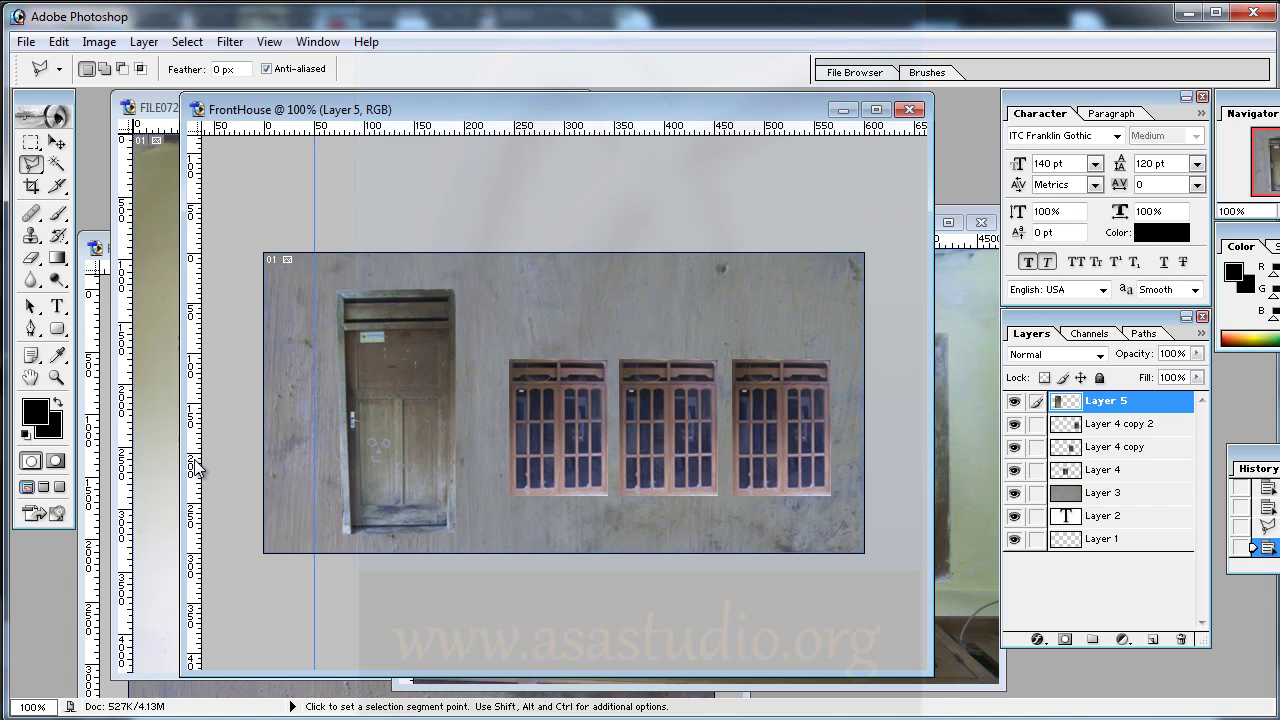
{"action": "left_click_drag", "start_coordinate": [197, 468], "coordinate": [494, 481]}
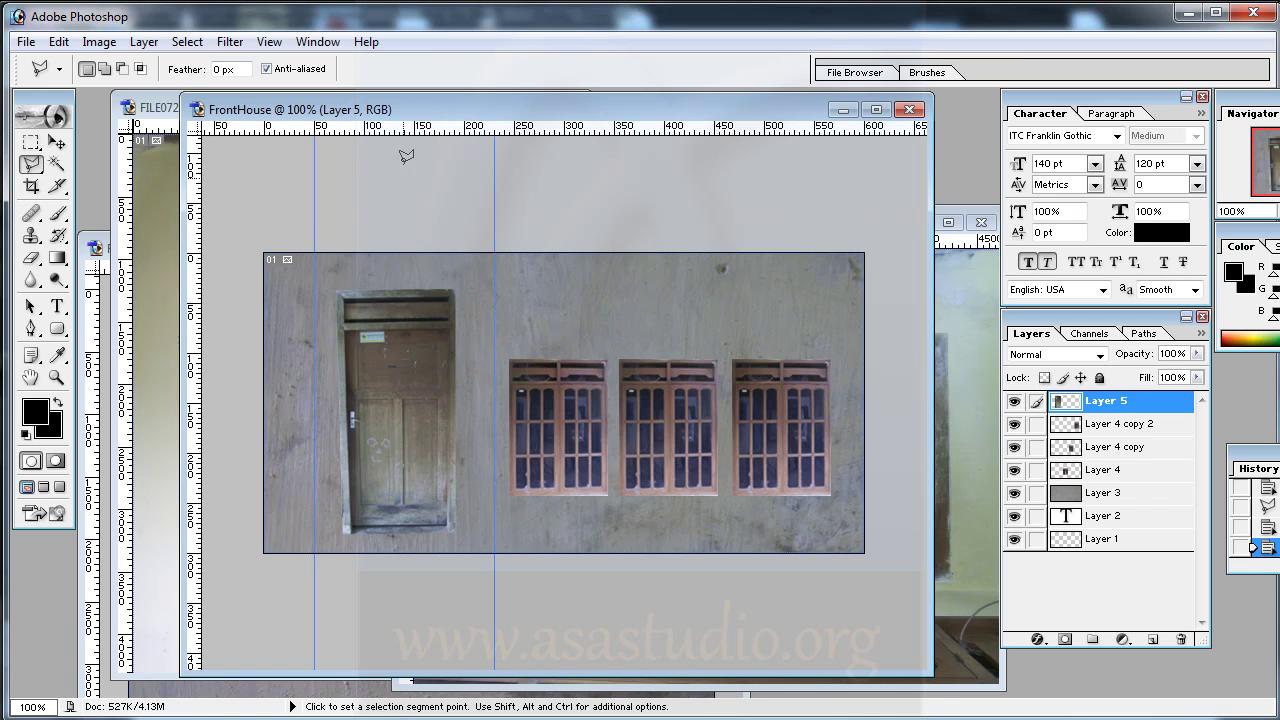
{"action": "left_click_drag", "start_coordinate": [527, 131], "coordinate": [552, 359]}
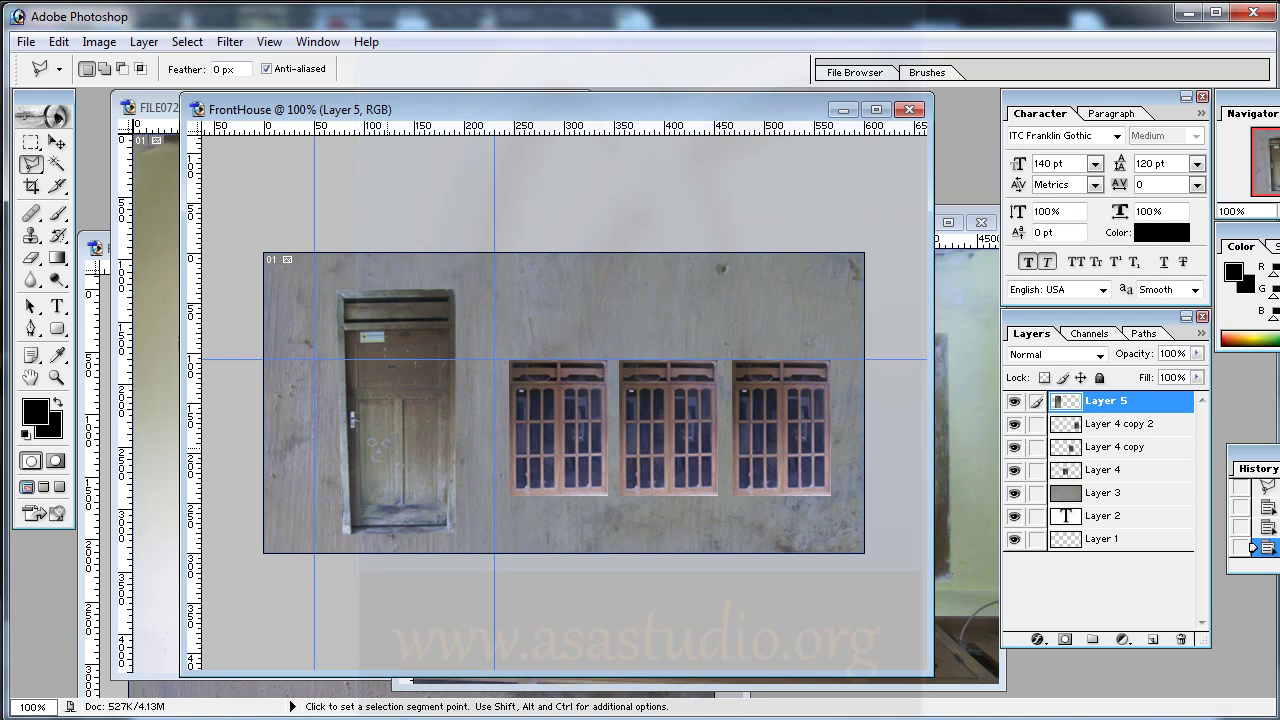
{"action": "right_click", "coordinate": [387, 443]}
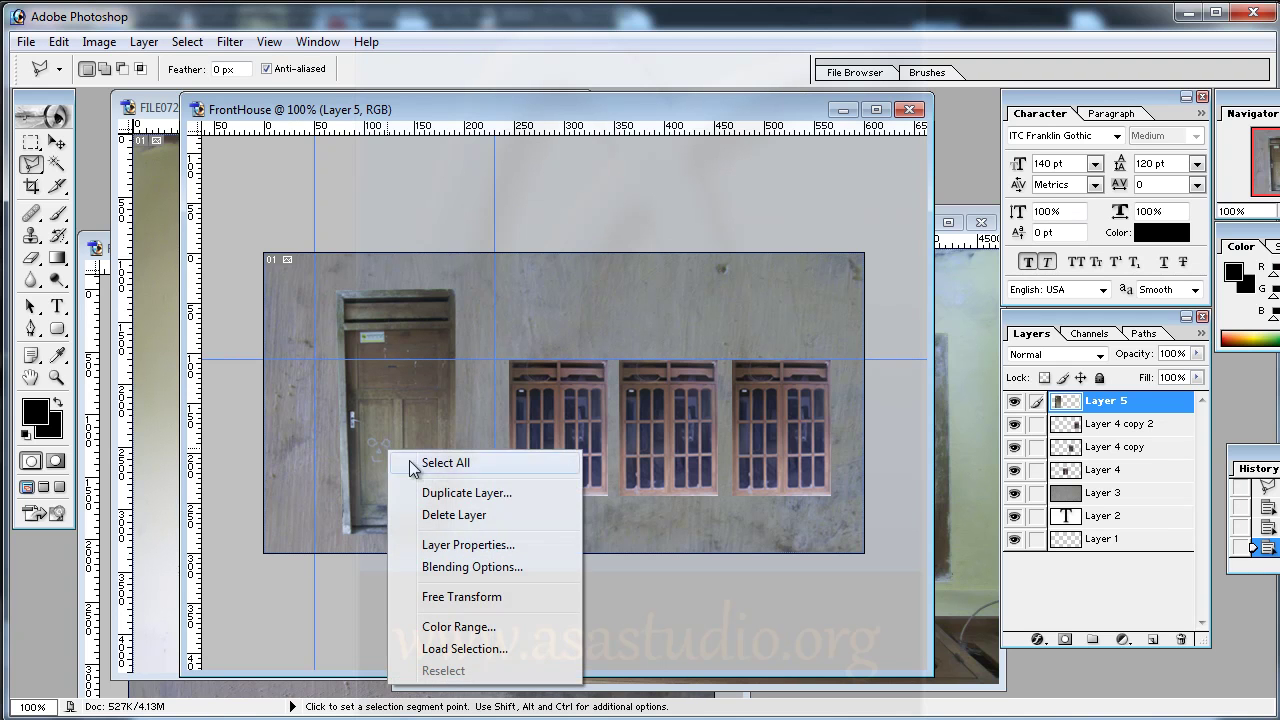
Free Transform the door, scaling its edges to fit between the guides.
{"action": "left_click", "coordinate": [457, 596]}
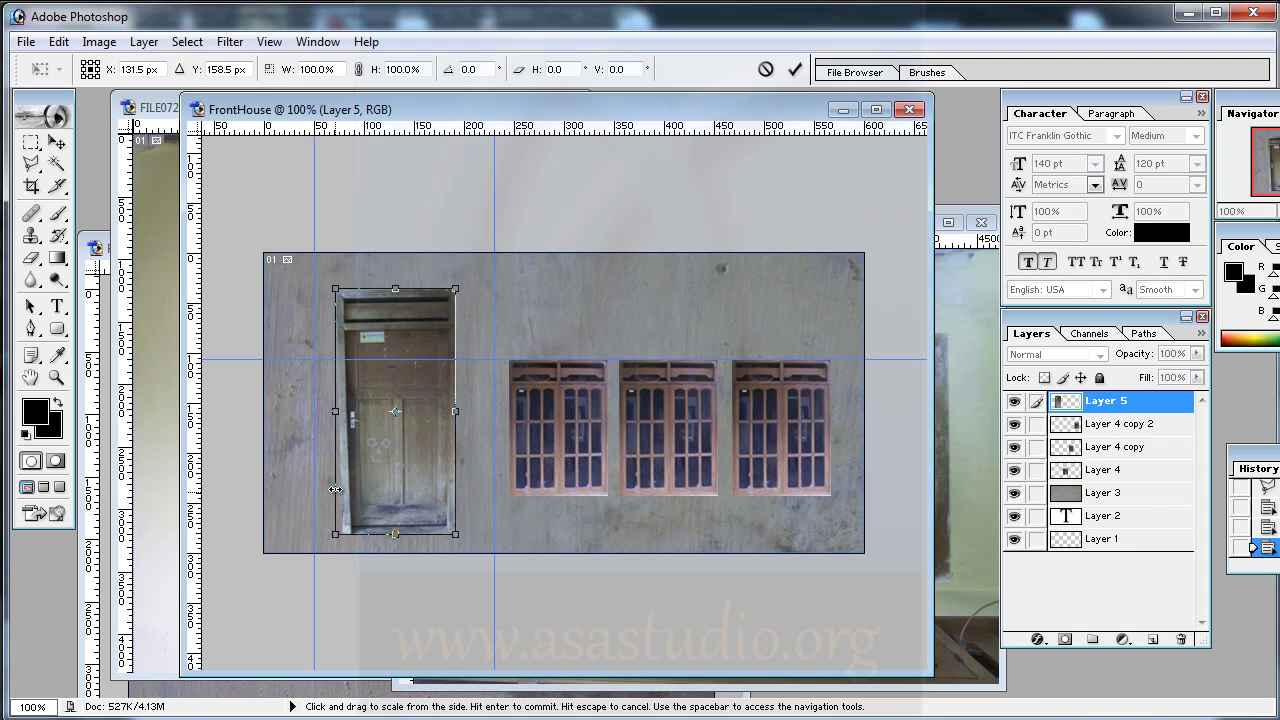
{"action": "left_click_drag", "start_coordinate": [335, 489], "coordinate": [314, 489]}
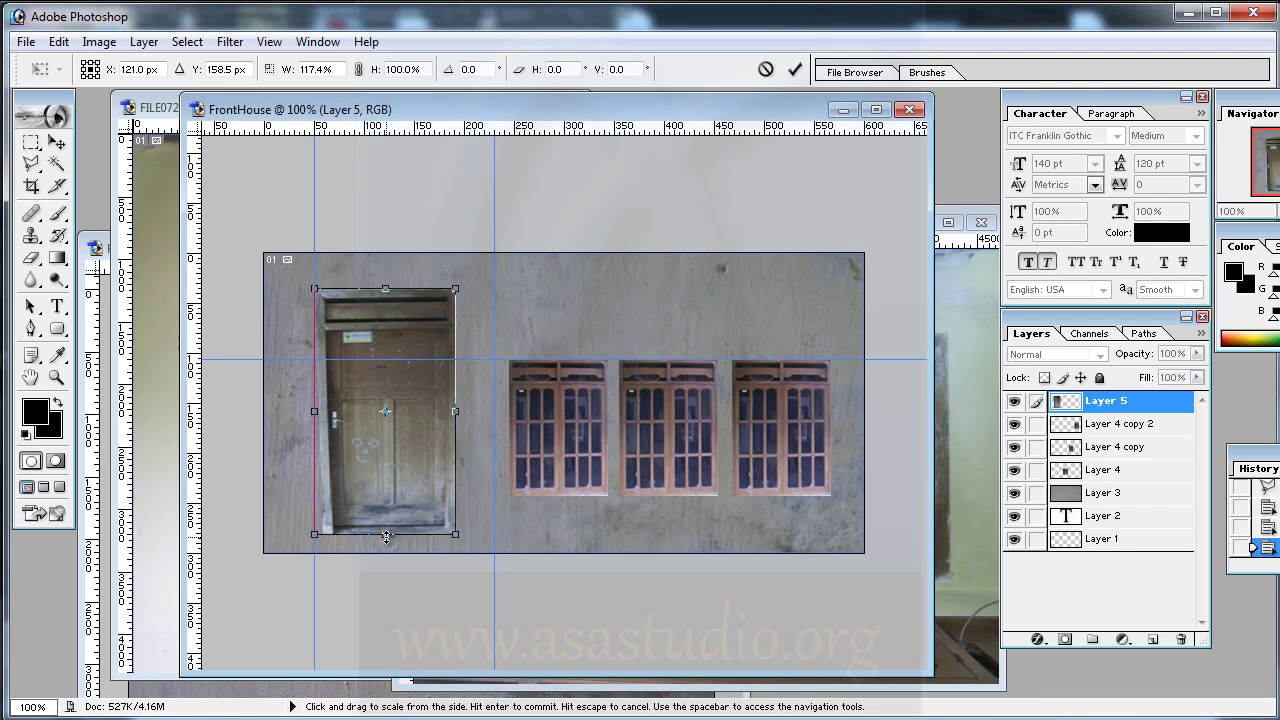
{"action": "left_click_drag", "start_coordinate": [385, 535], "coordinate": [386, 550]}
{"action": "left_click_drag", "start_coordinate": [455, 420], "coordinate": [493, 421]}
{"action": "left_click_drag", "start_coordinate": [419, 287], "coordinate": [400, 359]}
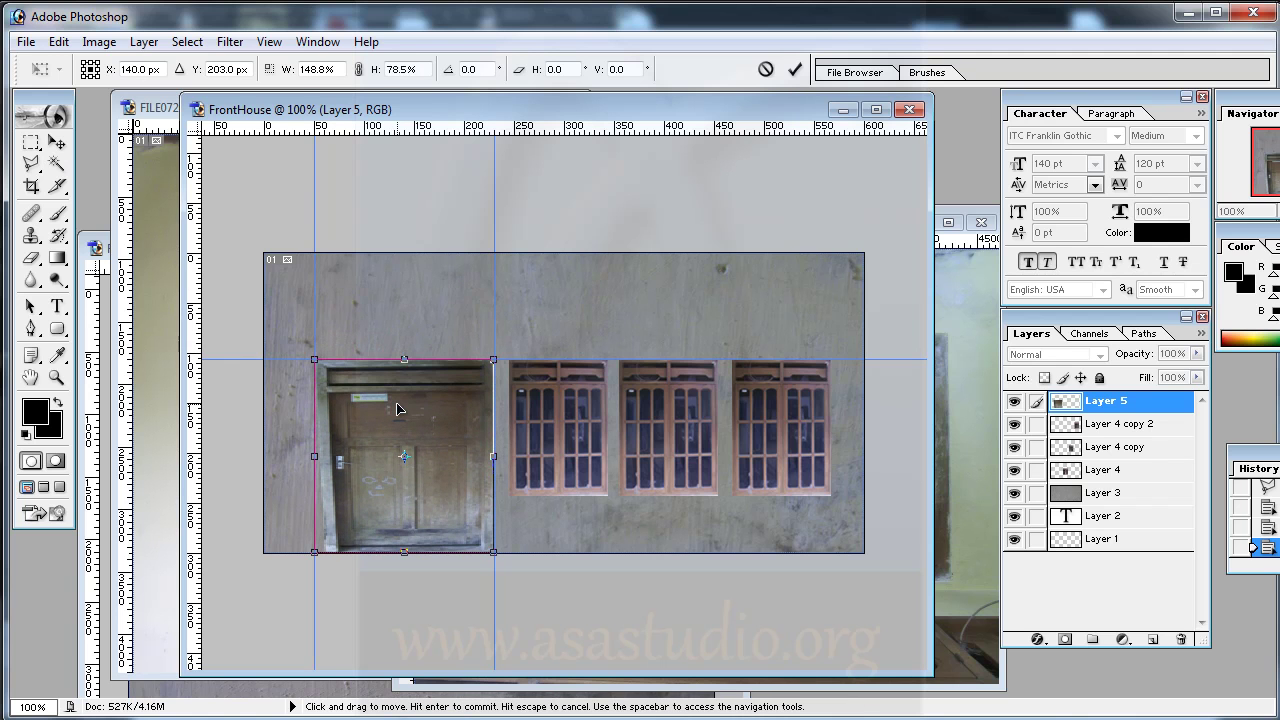
{"action": "mouse_move", "coordinate": [404, 361]}
{"action": "left_mouse_down"}
{"action": "mouse_move", "coordinate": [405, 303]}
{"action": "mouse_move", "coordinate": [404, 366]}
{"action": "left_mouse_up"}
{"action": "left_click_drag", "start_coordinate": [493, 456], "coordinate": [435, 460]}
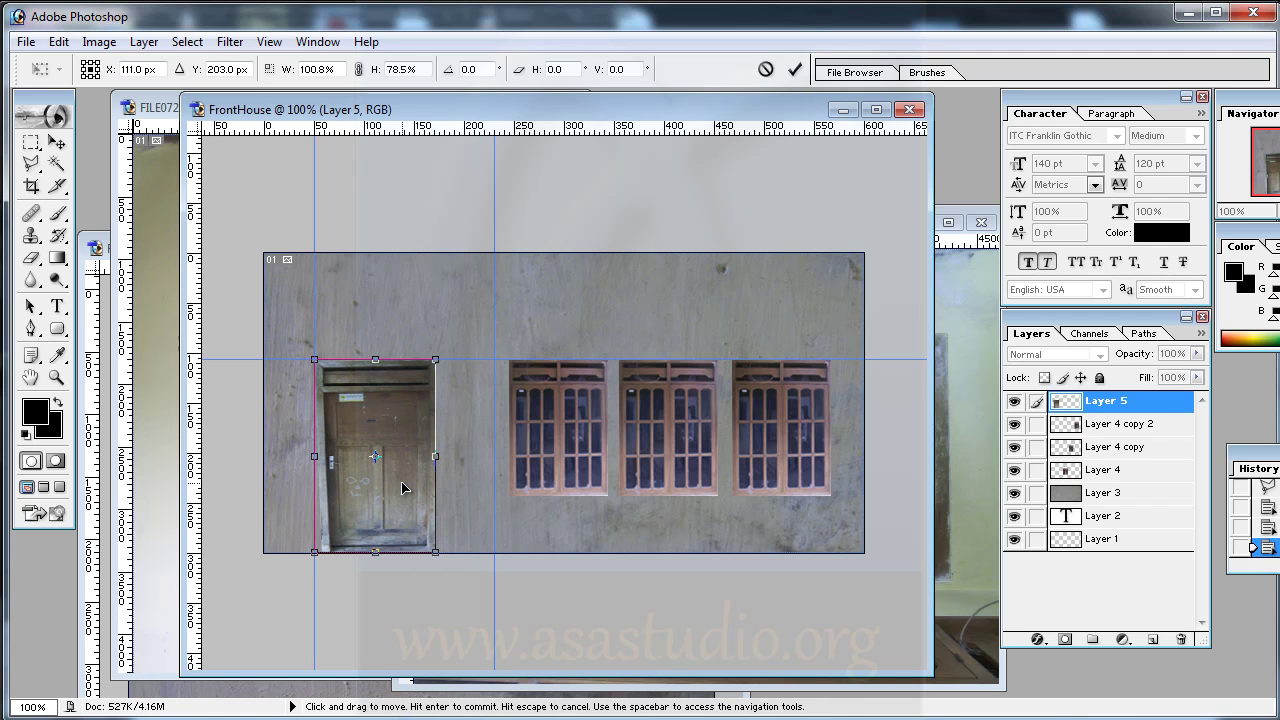
Switch to Distort, align the right guide, and pull the top-right corner onto the guides at 400%.
{"action": "right_click", "coordinate": [399, 482]}
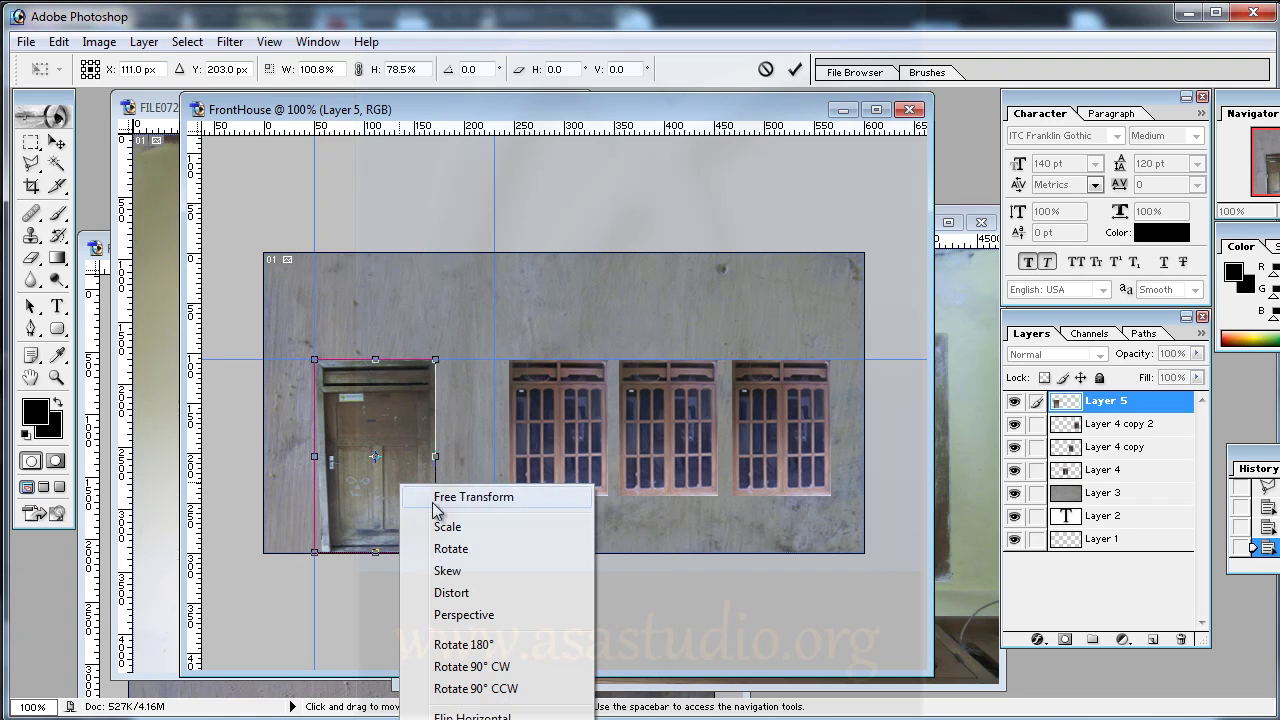
{"action": "left_click", "coordinate": [463, 592]}
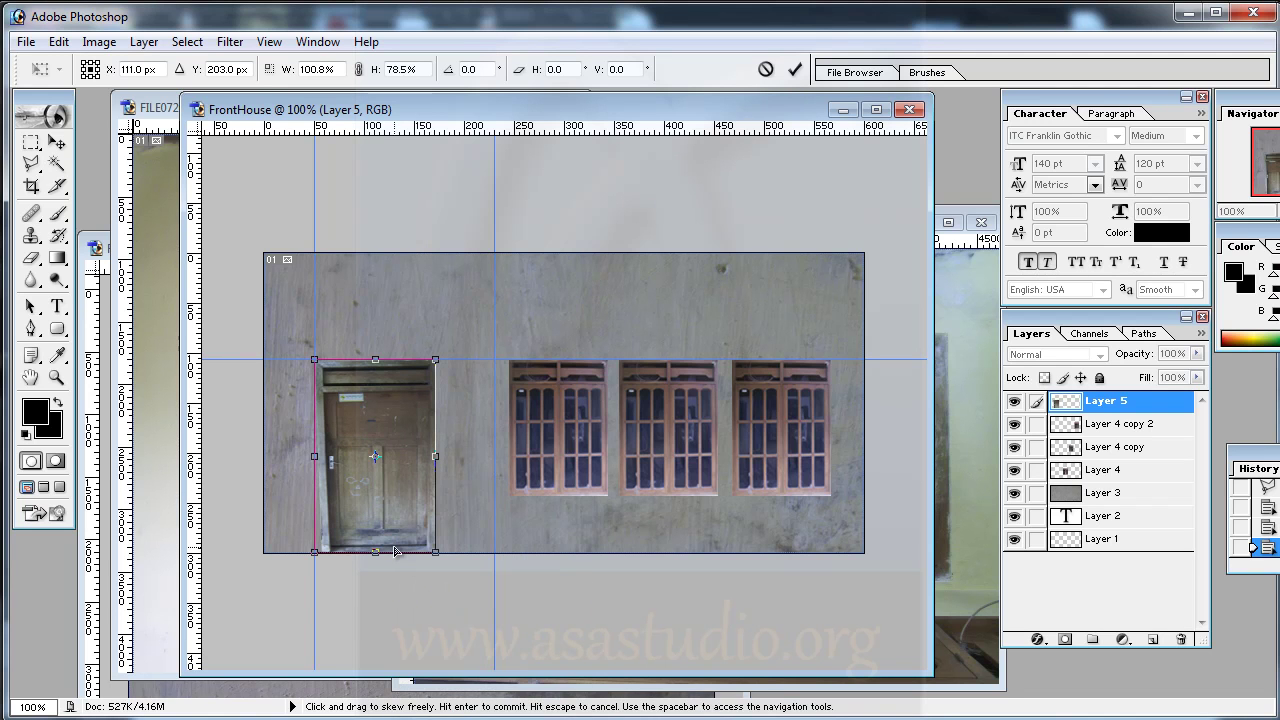
{"action": "left_click_drag", "start_coordinate": [494, 584], "coordinate": [437, 594]}
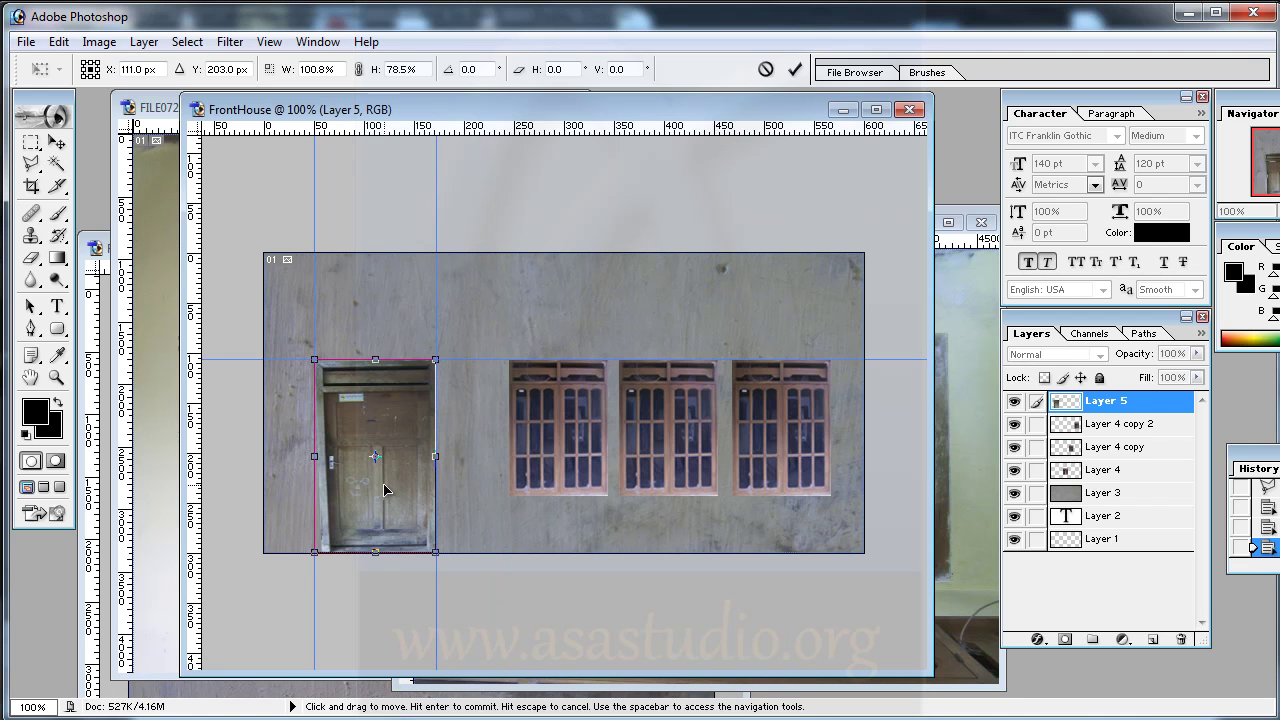
{"action": "key", "text": "ctrl+plus"}
{"action": "key", "text": "ctrl+plus"}
{"action": "key", "text": "ctrl+plus"}
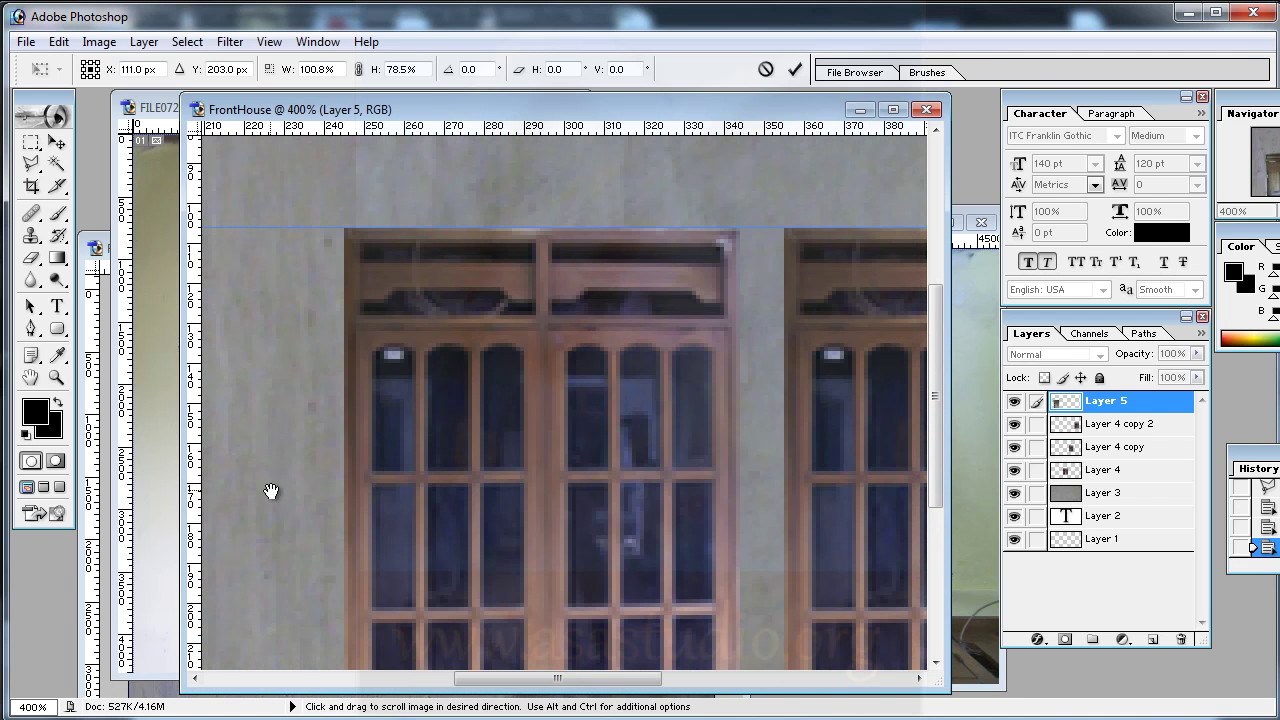
{"action": "left_click_drag", "start_coordinate": [271, 491], "coordinate": [694, 409]}
{"action": "left_click_drag", "start_coordinate": [390, 457], "coordinate": [500, 457]}
{"action": "left_click_drag", "start_coordinate": [400, 480], "coordinate": [571, 480]}
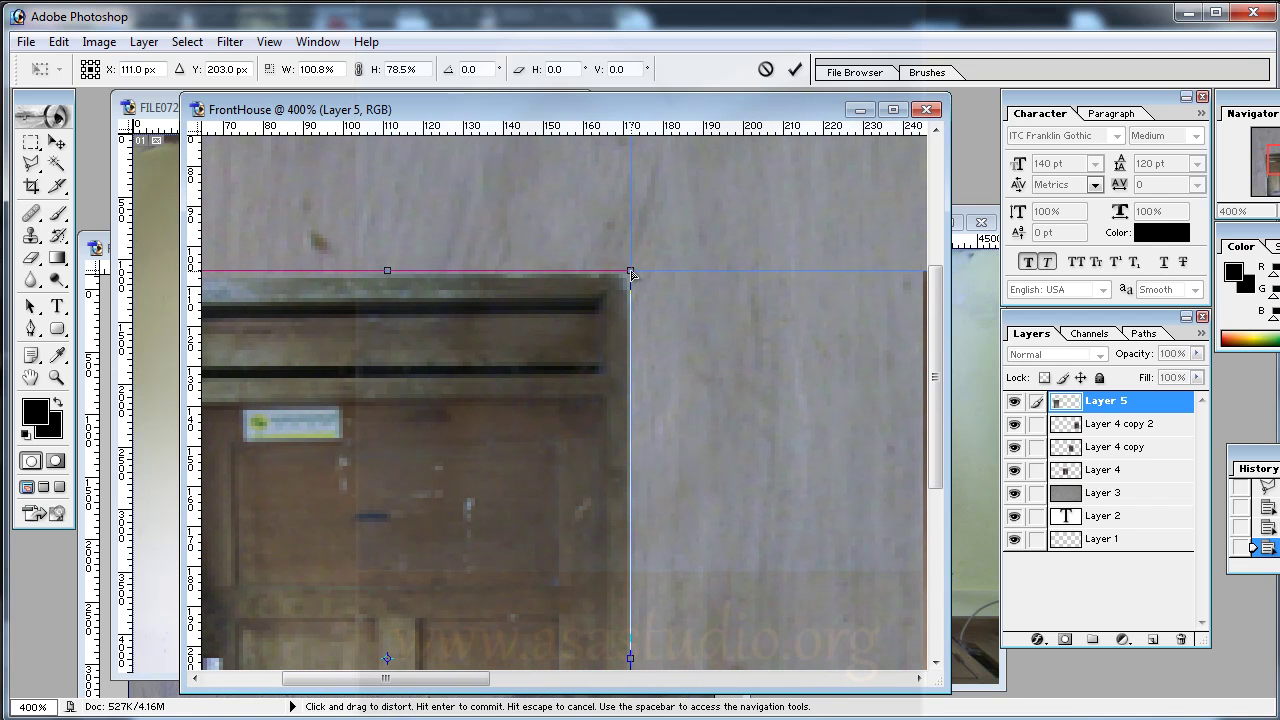
{"action": "left_click_drag", "start_coordinate": [637, 268], "coordinate": [640, 270]}
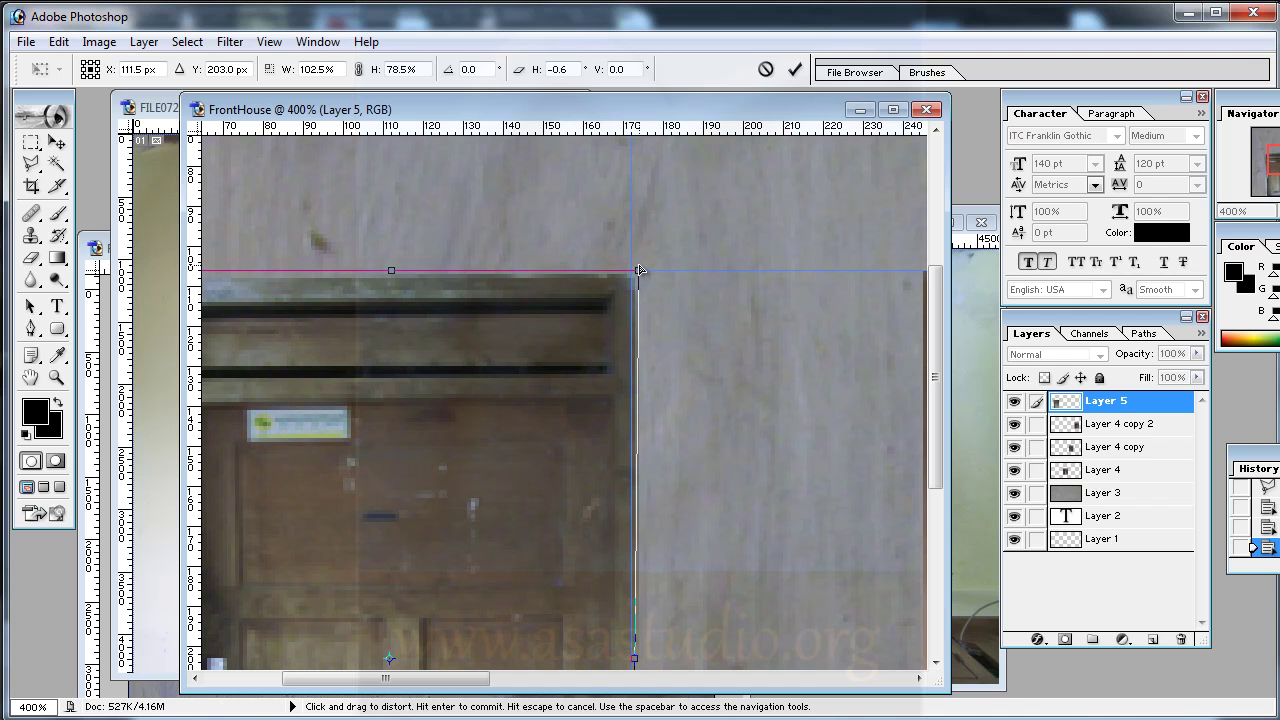
Pull the door's top-left and bottom-left corners onto the guides.
{"action": "key", "text": "space"}
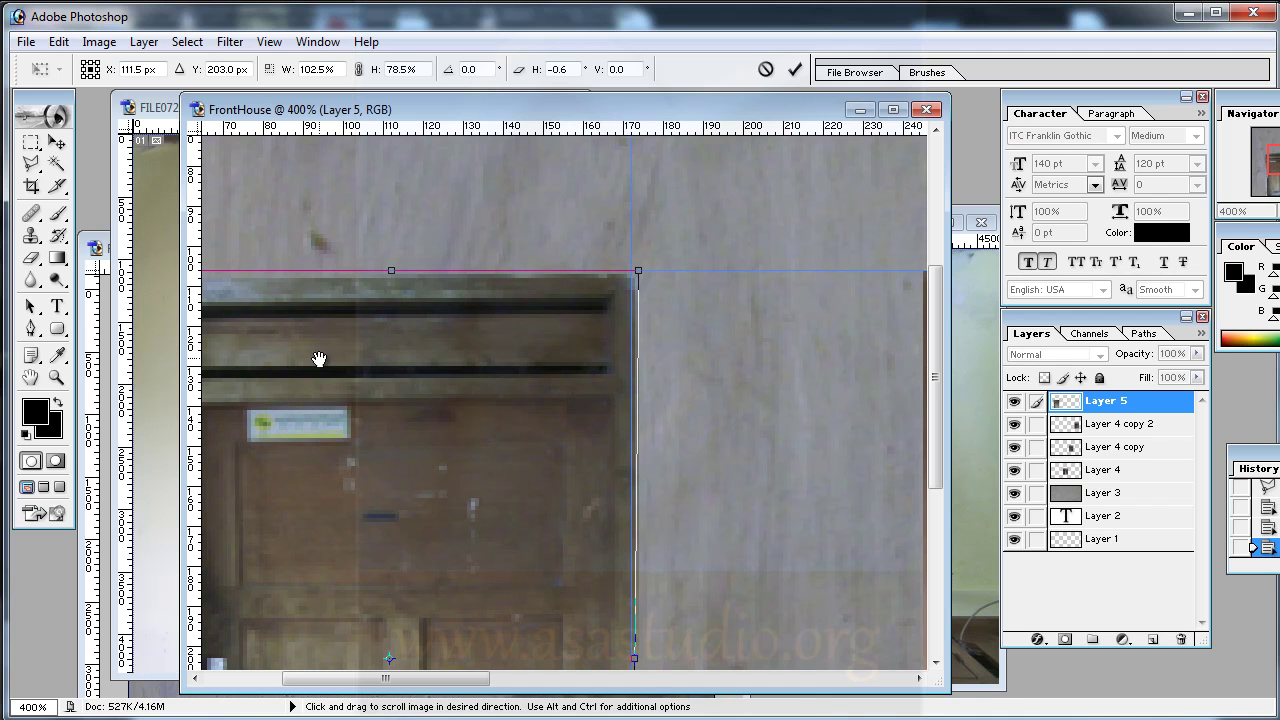
{"action": "left_click_drag", "start_coordinate": [334, 357], "coordinate": [572, 346]}
{"action": "left_click_drag", "start_coordinate": [397, 258], "coordinate": [389, 249]}
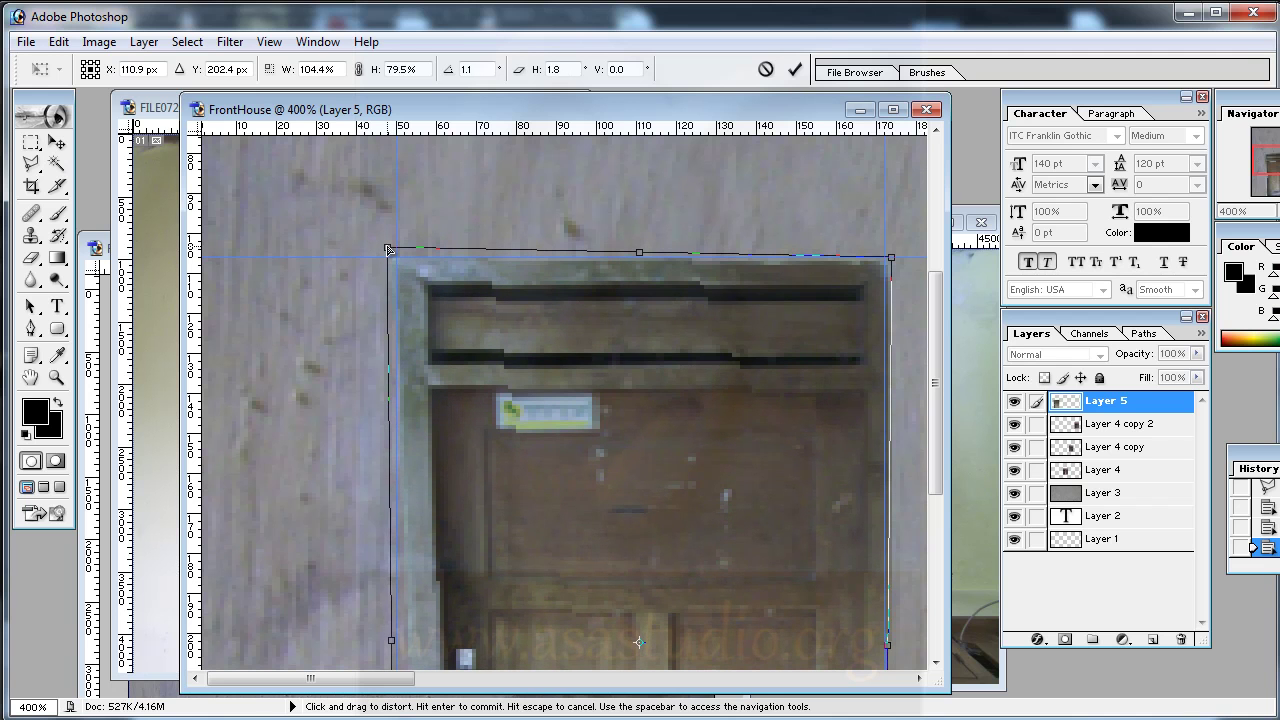
{"action": "key", "text": "space"}
{"action": "left_click_drag", "start_coordinate": [491, 437], "coordinate": [510, 283]}
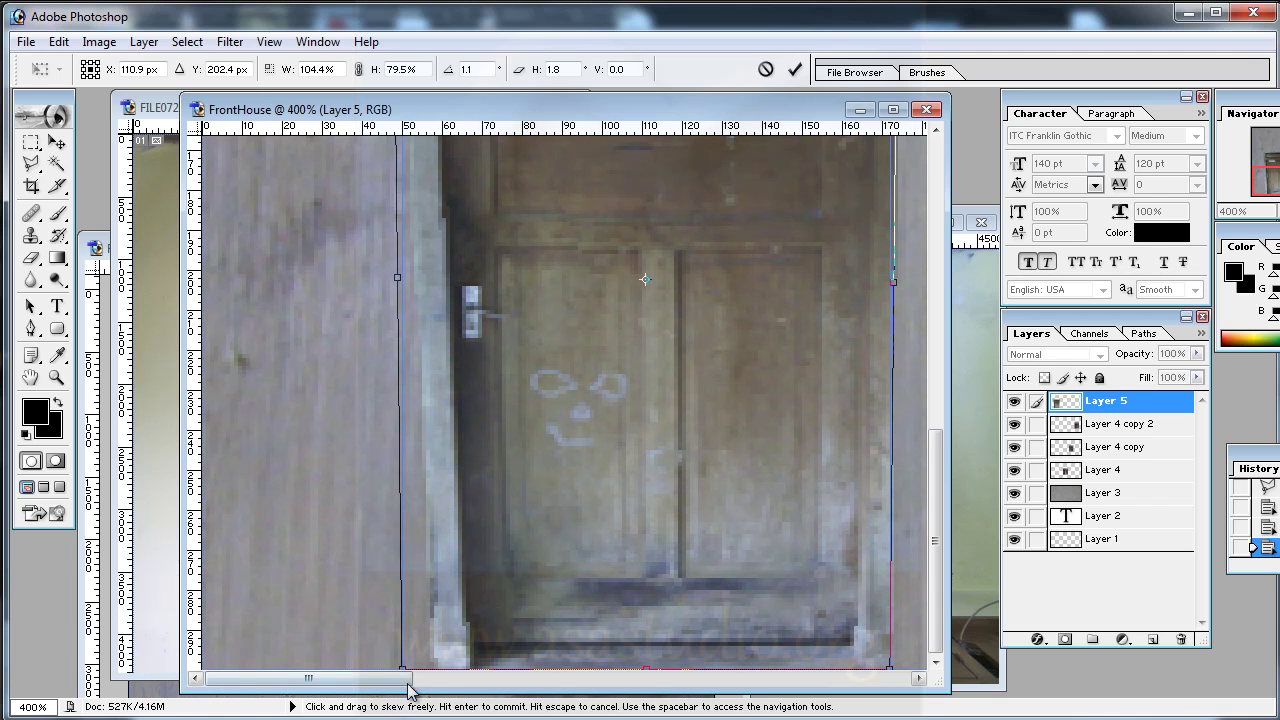
{"action": "left_click_drag", "start_coordinate": [400, 675], "coordinate": [372, 679]}
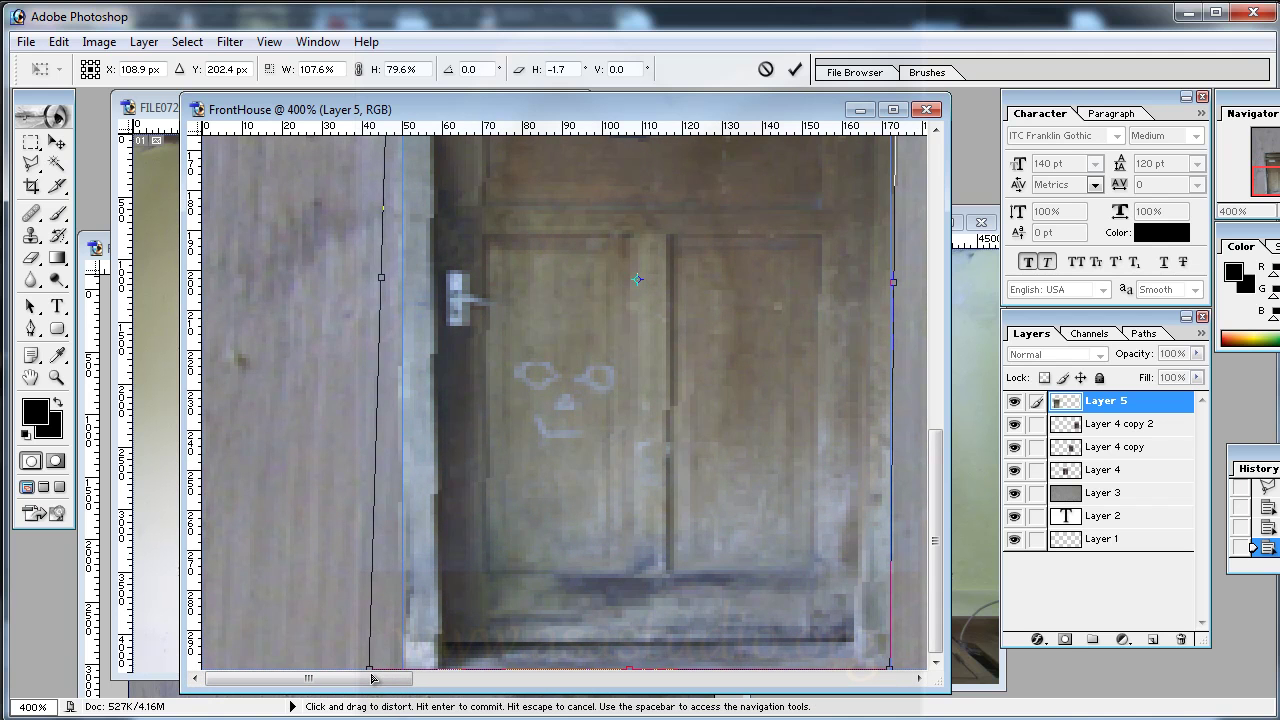
Push the bottom-right corner onto the vertical guide and commit the distortion.
{"action": "key", "text": "space"}
{"action": "left_click_drag", "start_coordinate": [837, 486], "coordinate": [609, 589]}
{"action": "left_click_drag", "start_coordinate": [600, 377], "coordinate": [583, 549]}
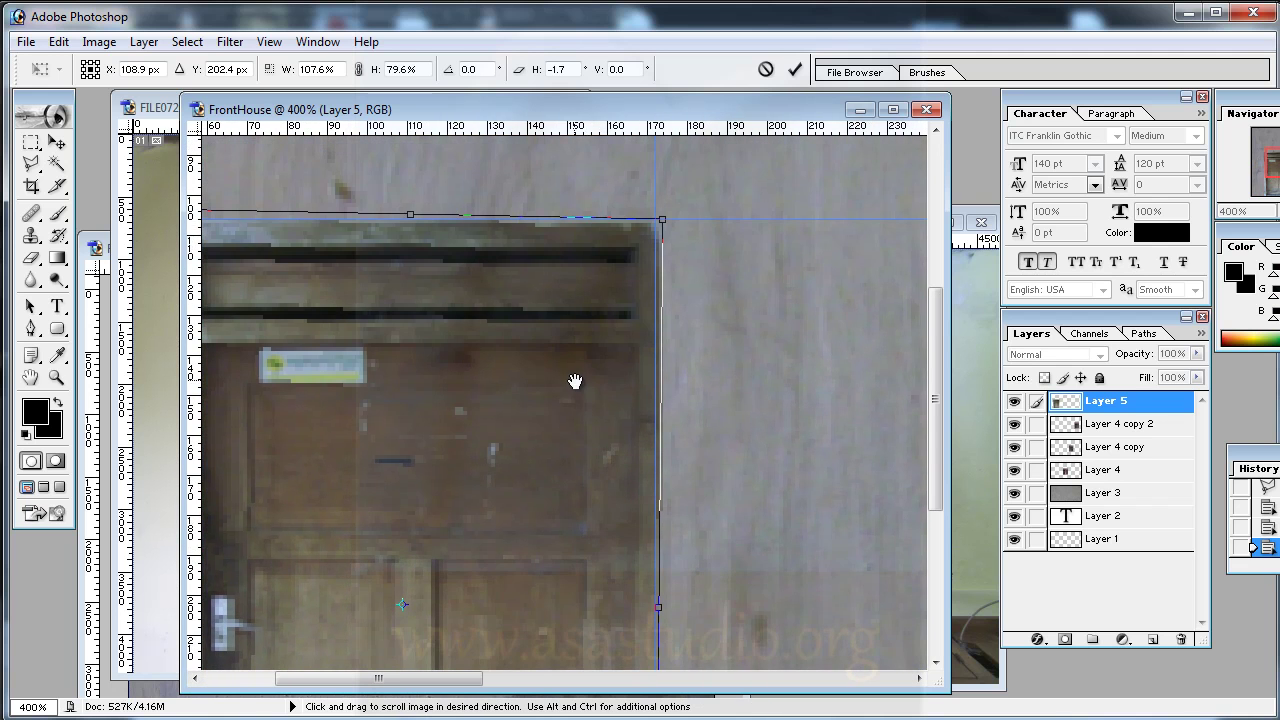
{"action": "left_click_drag", "start_coordinate": [575, 381], "coordinate": [591, 249]}
{"action": "left_click_drag", "start_coordinate": [583, 520], "coordinate": [597, 317]}
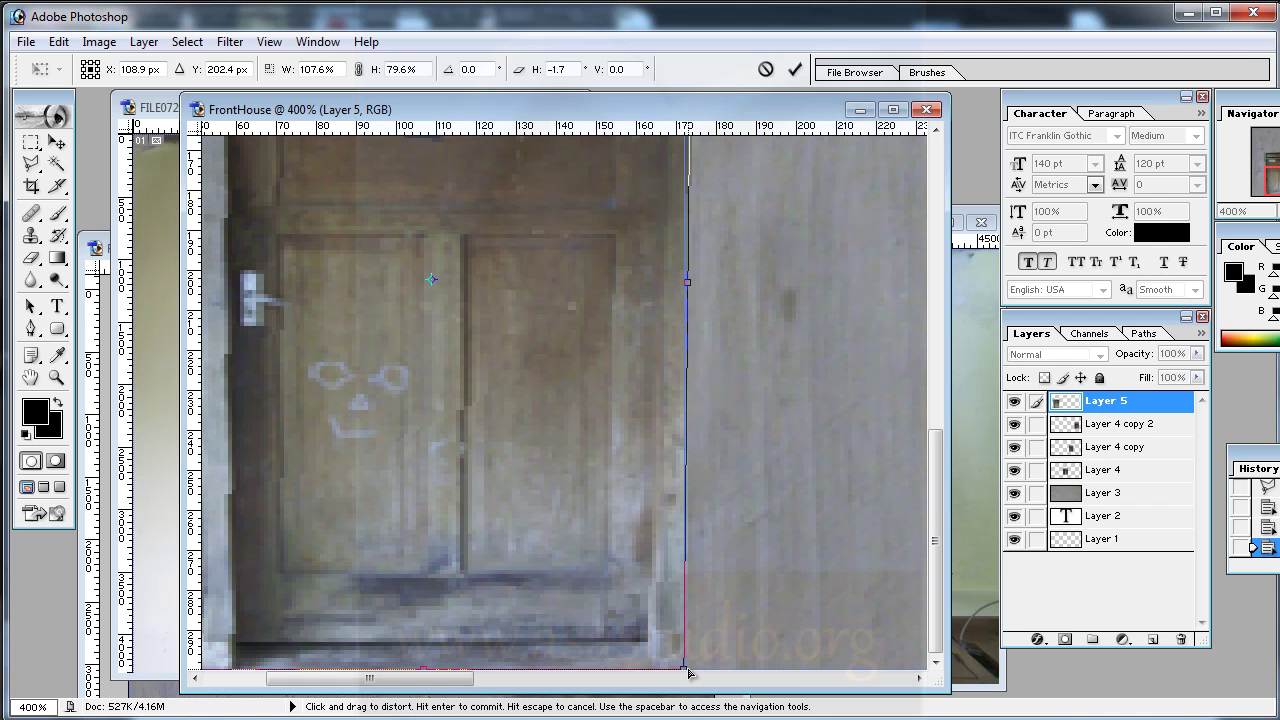
{"action": "left_click_drag", "start_coordinate": [688, 673], "coordinate": [692, 673]}
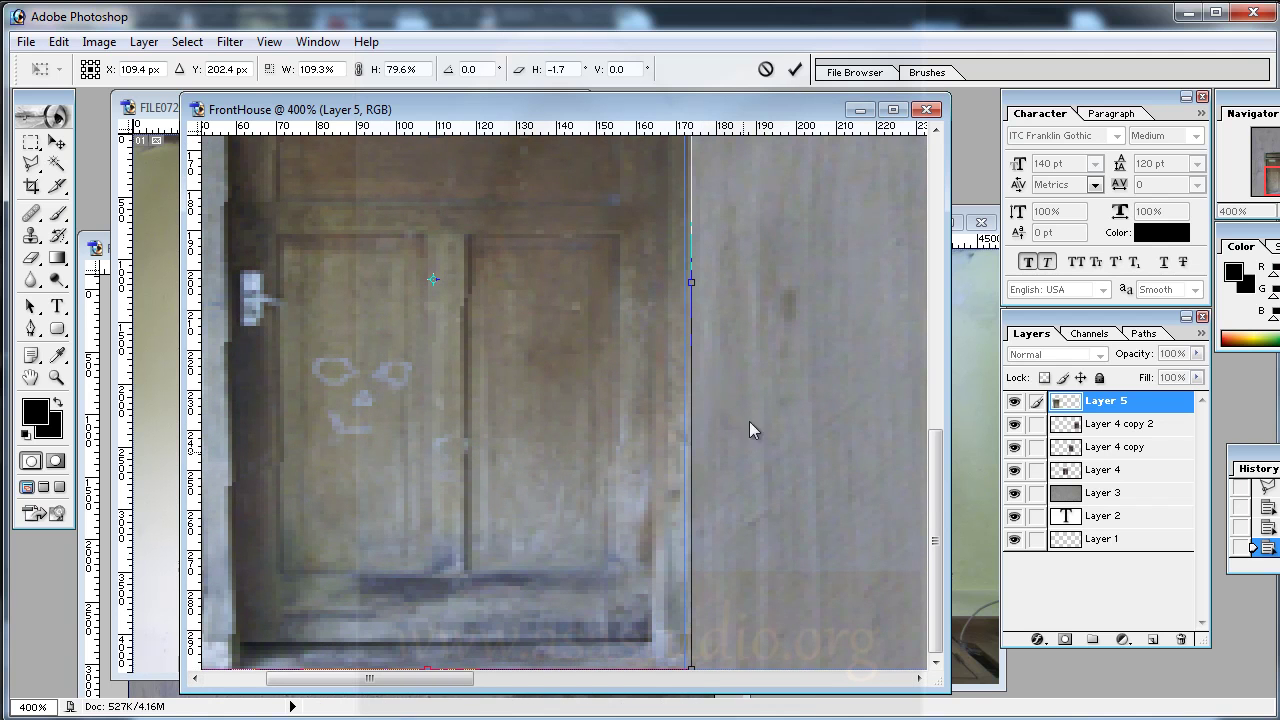
{"action": "left_click_drag", "start_coordinate": [774, 209], "coordinate": [760, 506]}
{"action": "left_click_drag", "start_coordinate": [762, 270], "coordinate": [838, 427]}
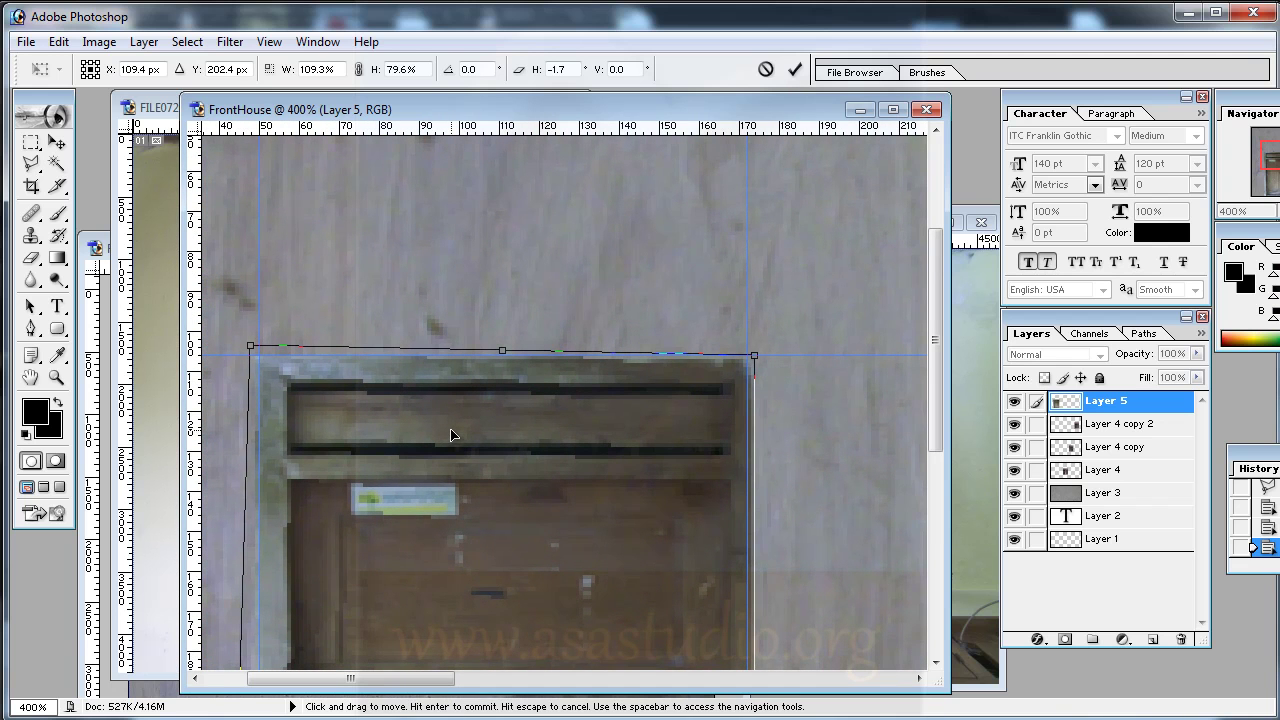
{"action": "key", "text": "Return"}
{"action": "key", "text": "l"}
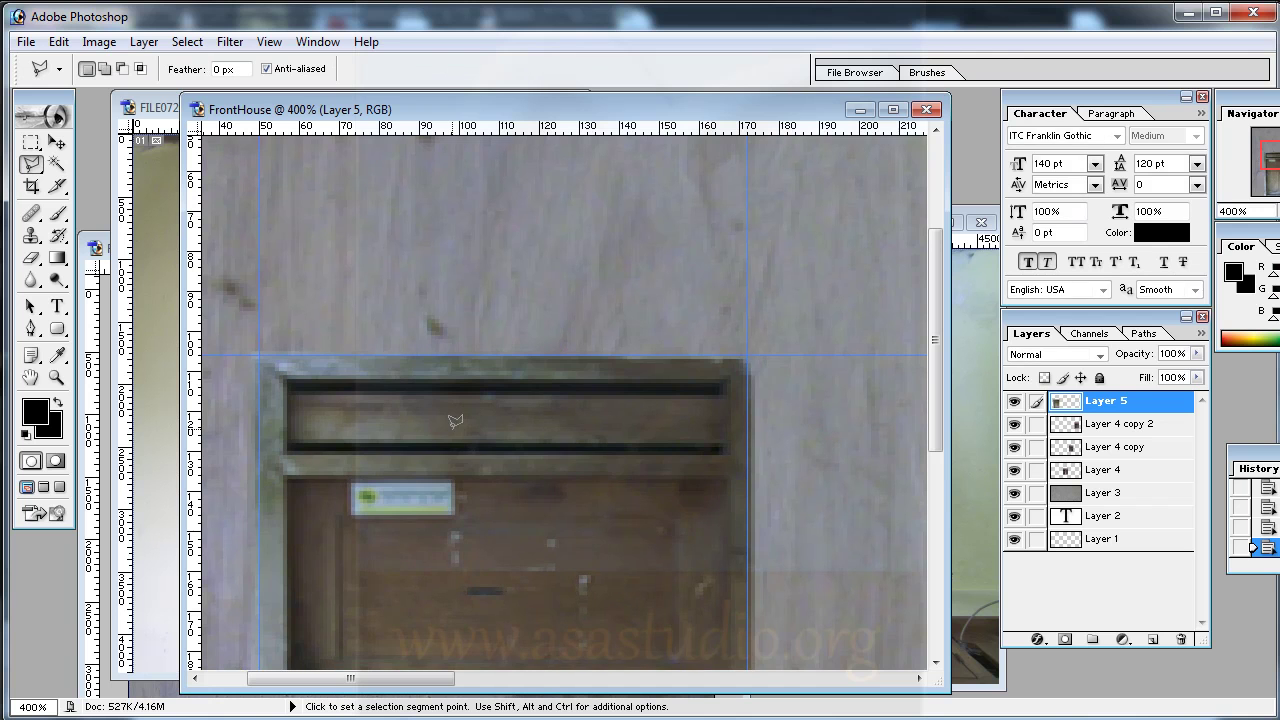
{"action": "right_click", "coordinate": [485, 462]}
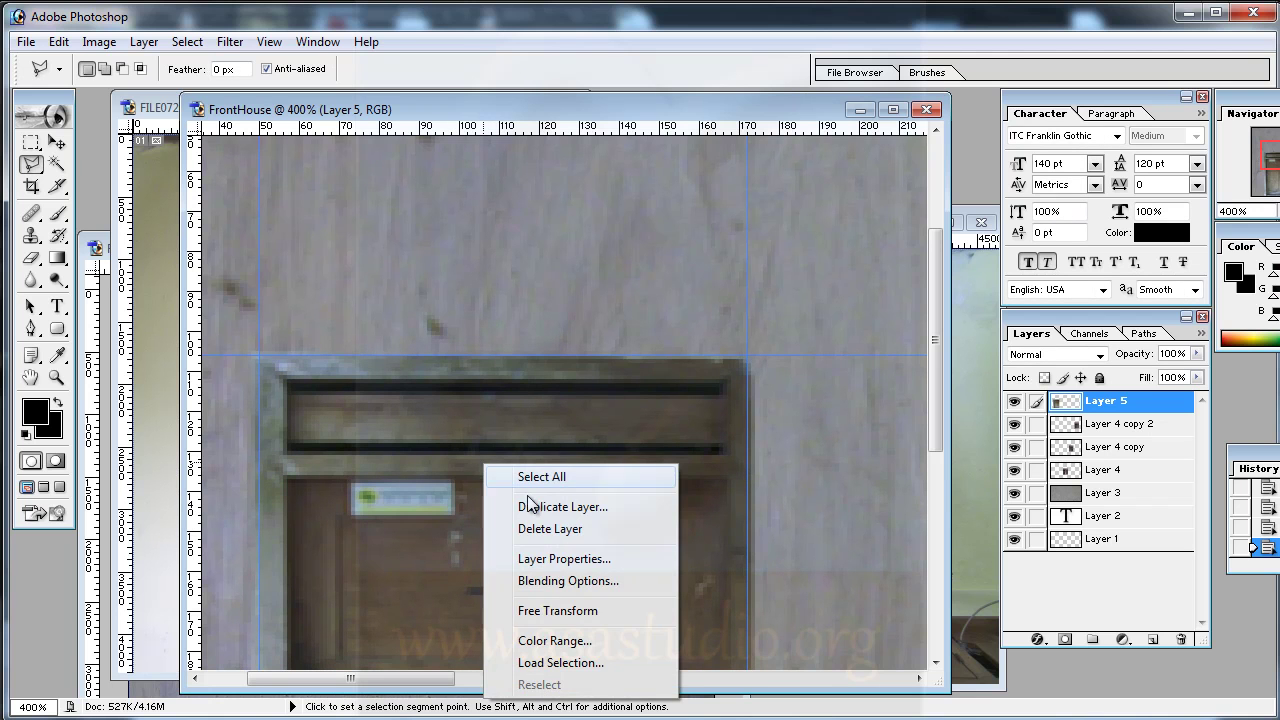
{"action": "left_click", "coordinate": [558, 611]}
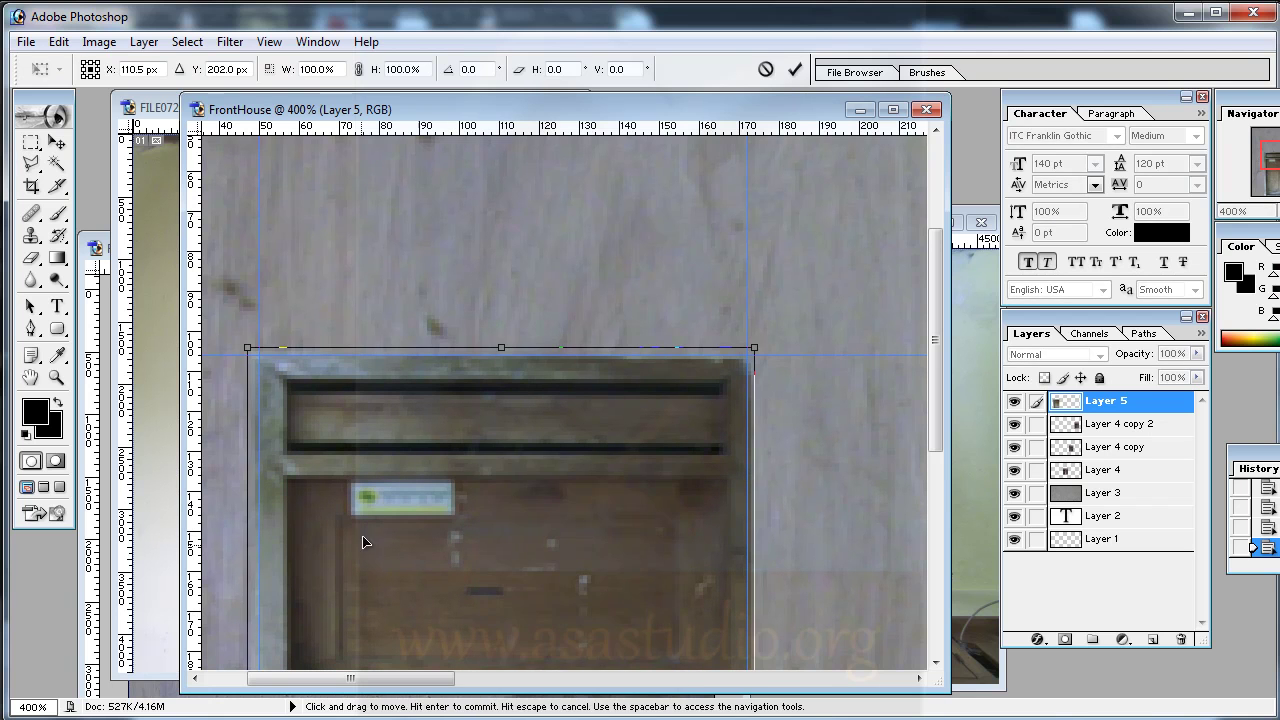
{"action": "mouse_move", "coordinate": [474, 531]}
{"action": "left_mouse_down"}
{"action": "mouse_move", "coordinate": [483, 440]}
{"action": "mouse_move", "coordinate": [456, 285]}
{"action": "mouse_move", "coordinate": [471, 397]}
{"action": "left_mouse_up"}
{"action": "key", "text": "Return"}
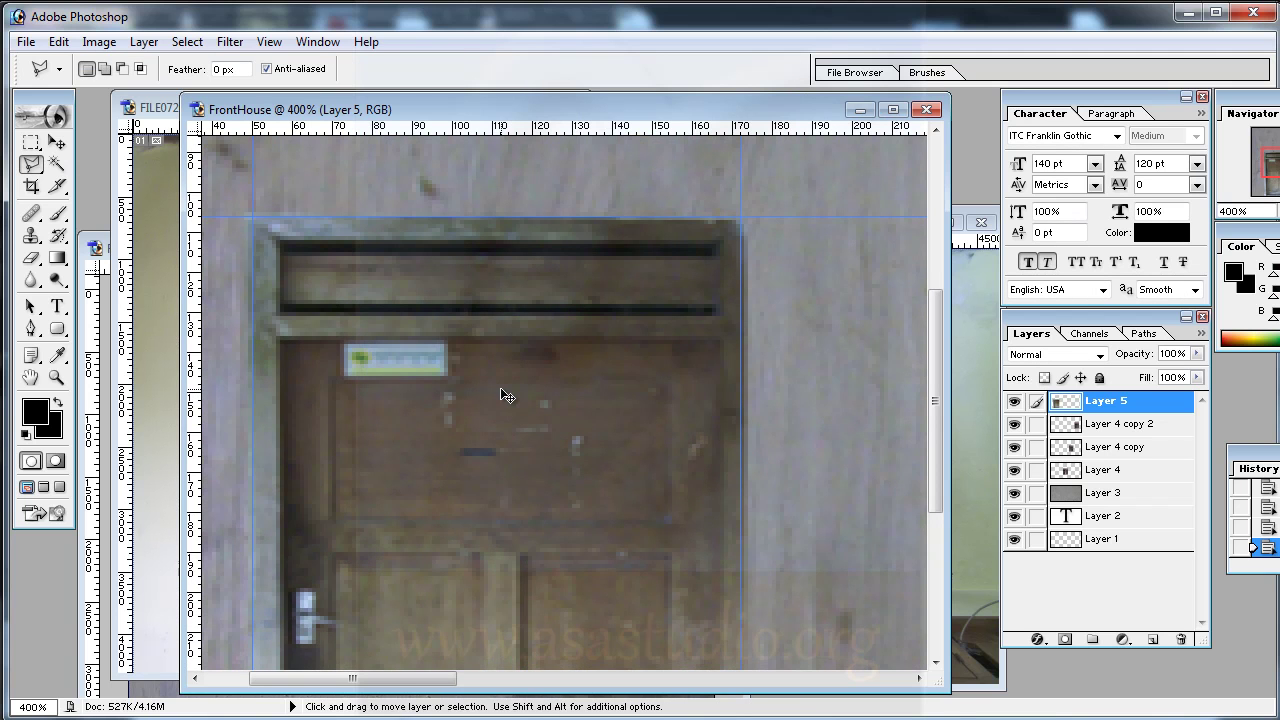
{"action": "key", "text": "ctrl+minus"}
{"action": "key", "text": "ctrl+minus"}
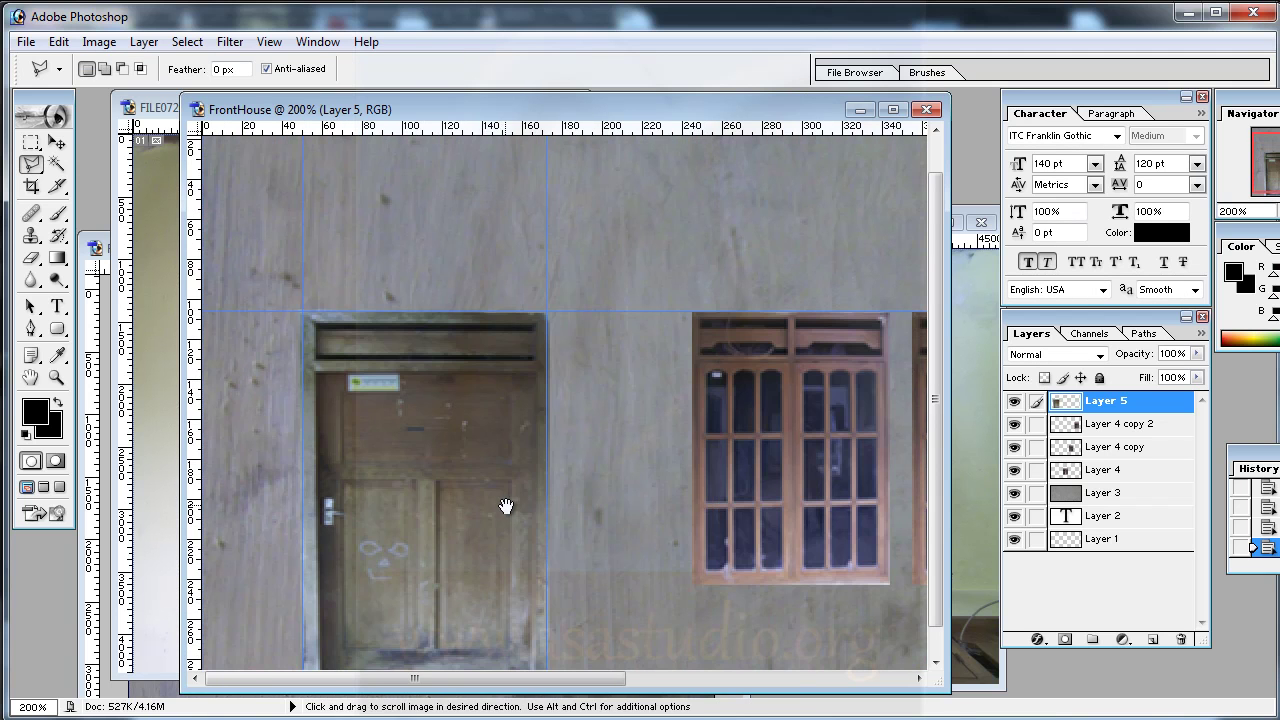
{"action": "left_click_drag", "start_coordinate": [506, 508], "coordinate": [480, 348]}
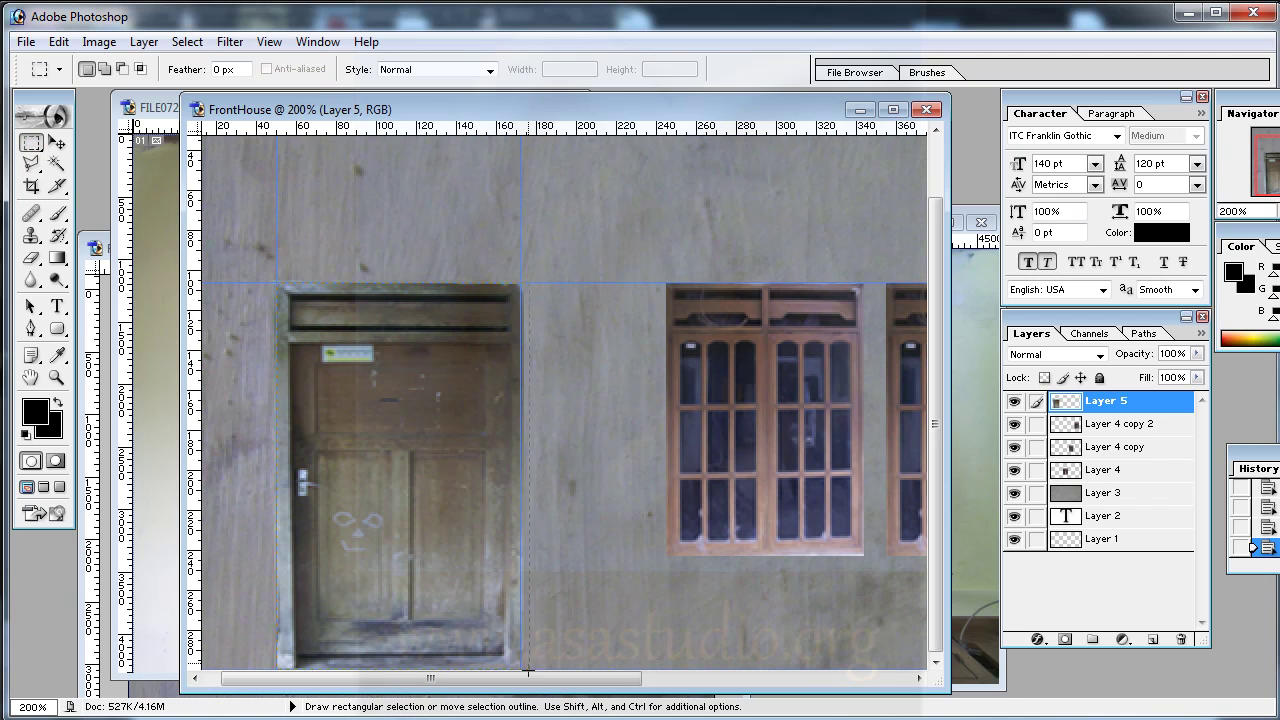
Marquee around the door, invert the selection, then deselect.
{"action": "left_click_drag", "start_coordinate": [528, 680], "coordinate": [528, 680]}
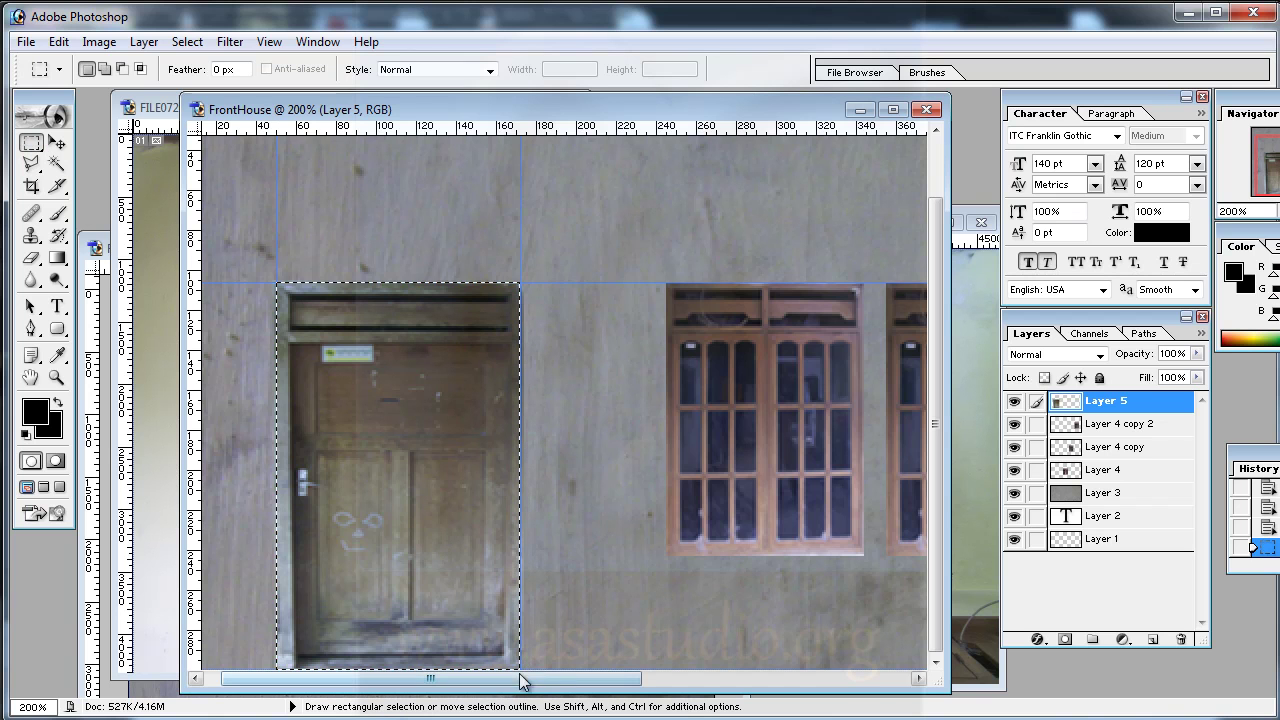
{"action": "right_click", "coordinate": [359, 373]}
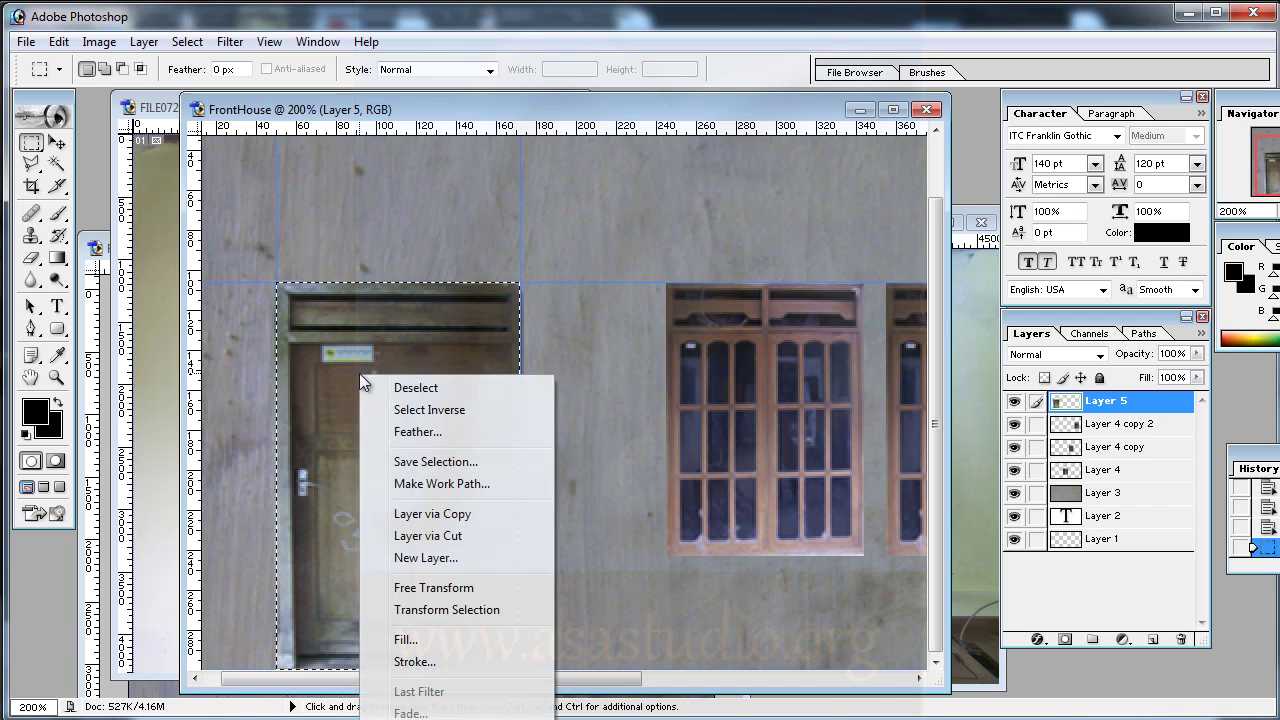
{"action": "left_click", "coordinate": [425, 410]}
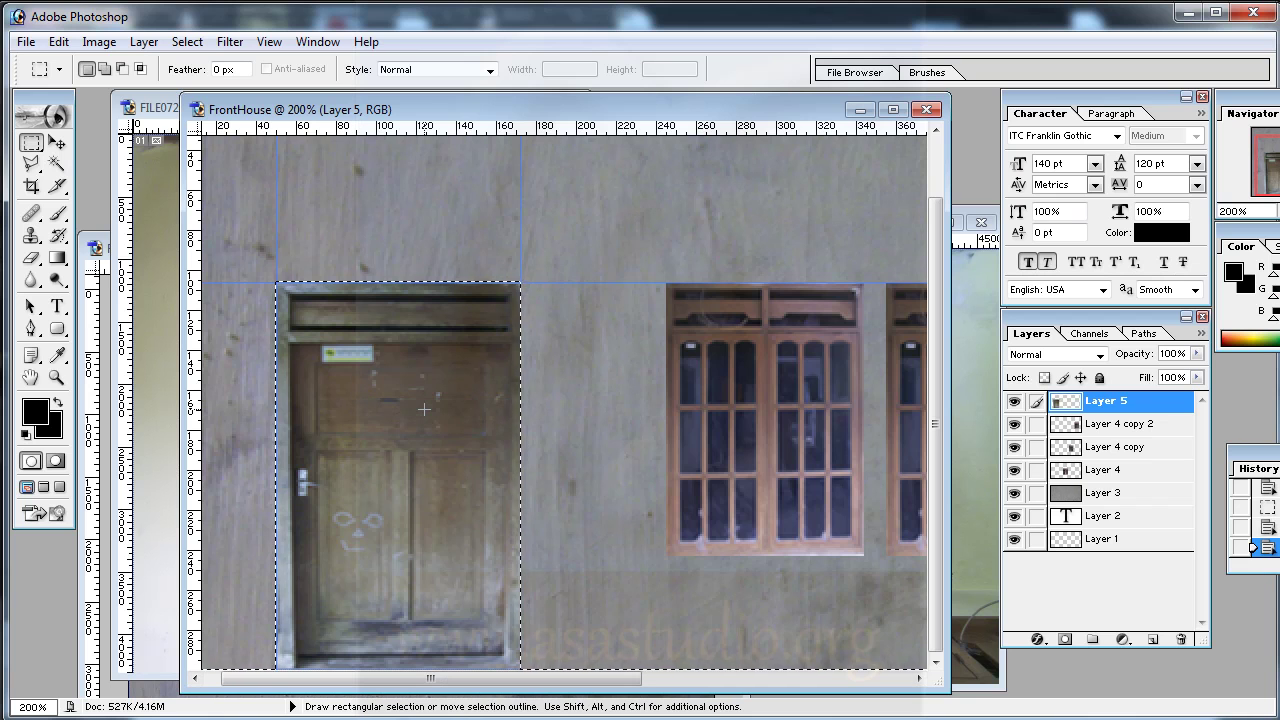
{"action": "left_click", "coordinate": [381, 447]}
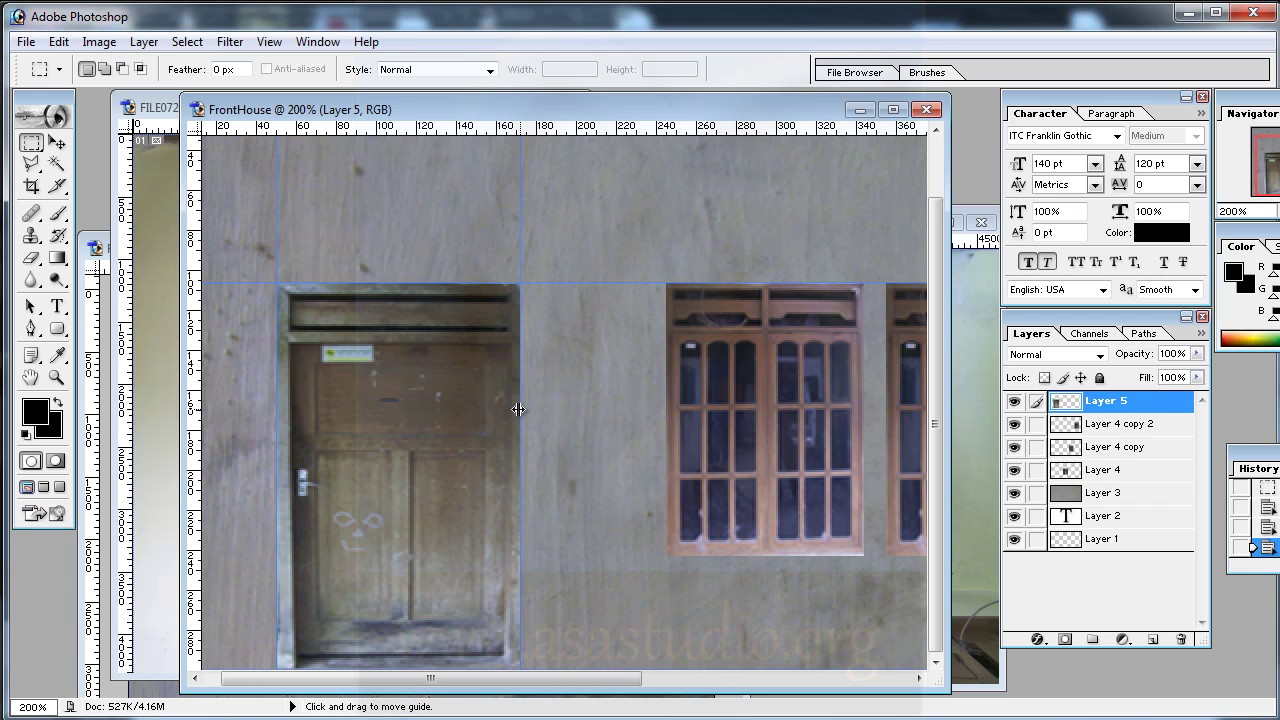
Drag both vertical guides and the horizontal guide off the canvas, then zoom out.
{"action": "left_click_drag", "start_coordinate": [520, 345], "coordinate": [283, 368]}
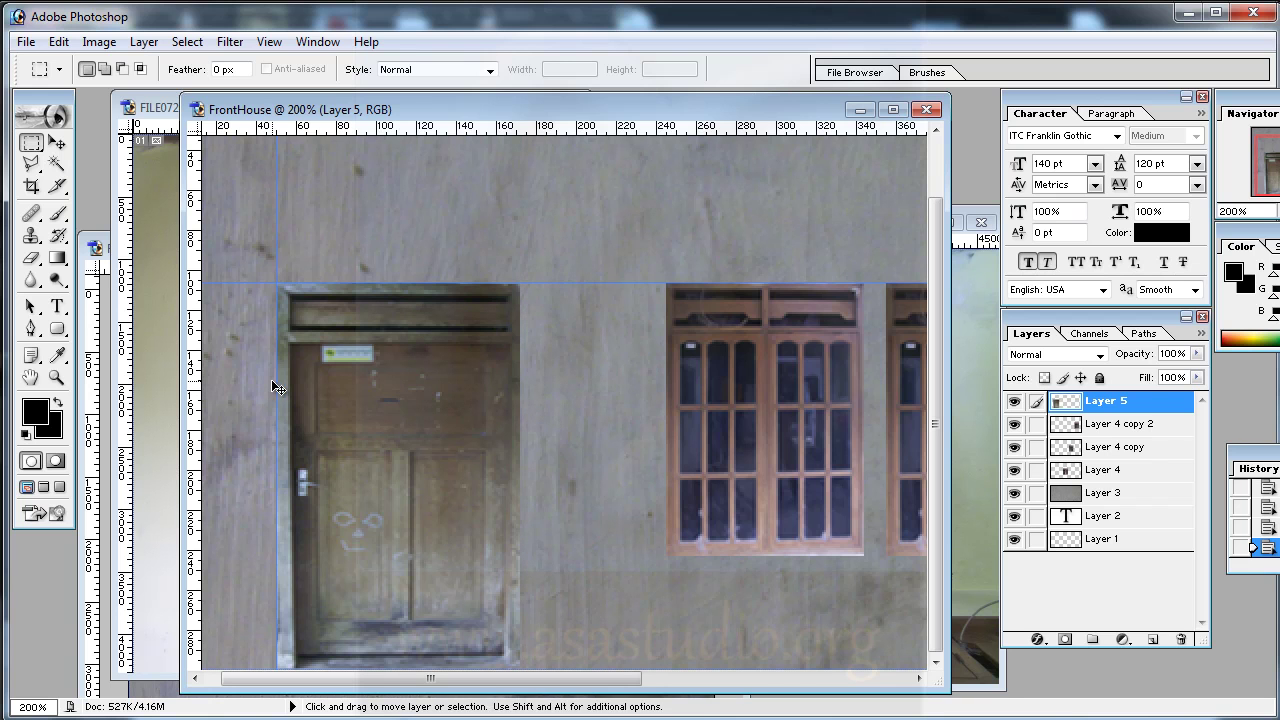
{"action": "left_click_drag", "start_coordinate": [277, 500], "coordinate": [192, 480]}
{"action": "left_click_drag", "start_coordinate": [472, 254], "coordinate": [490, 128]}
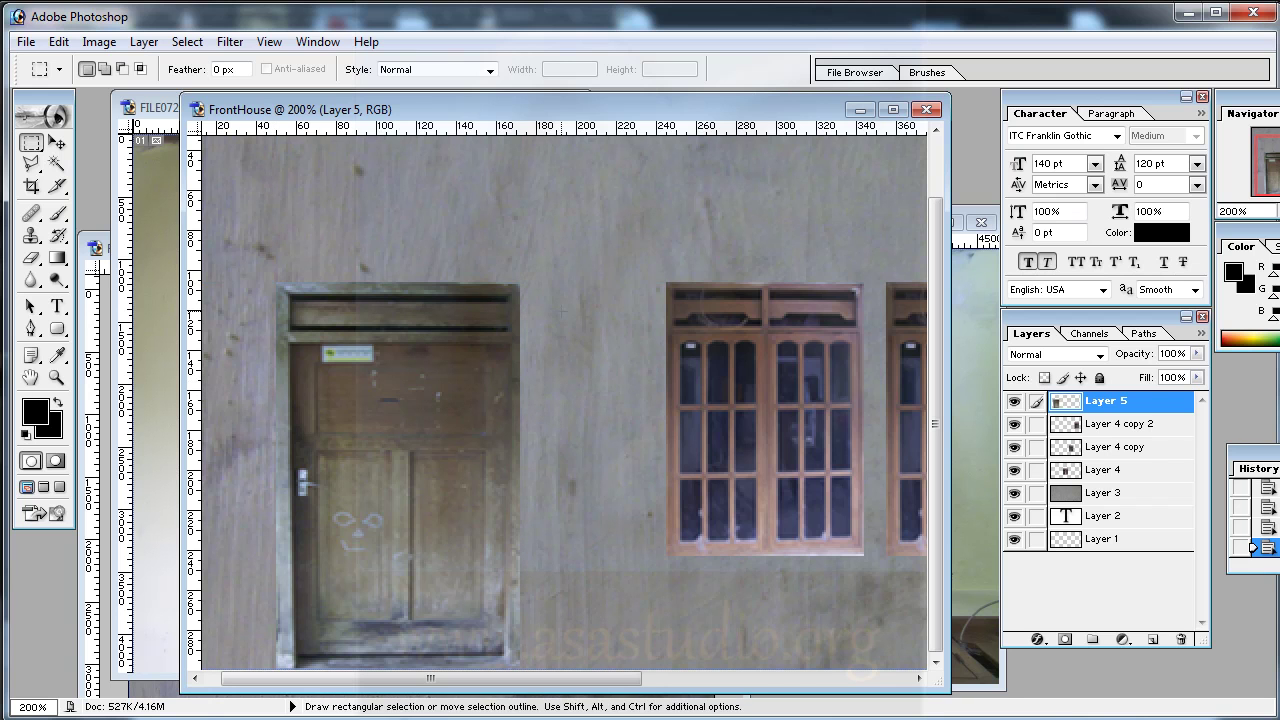
{"action": "key", "text": "ctrl"}
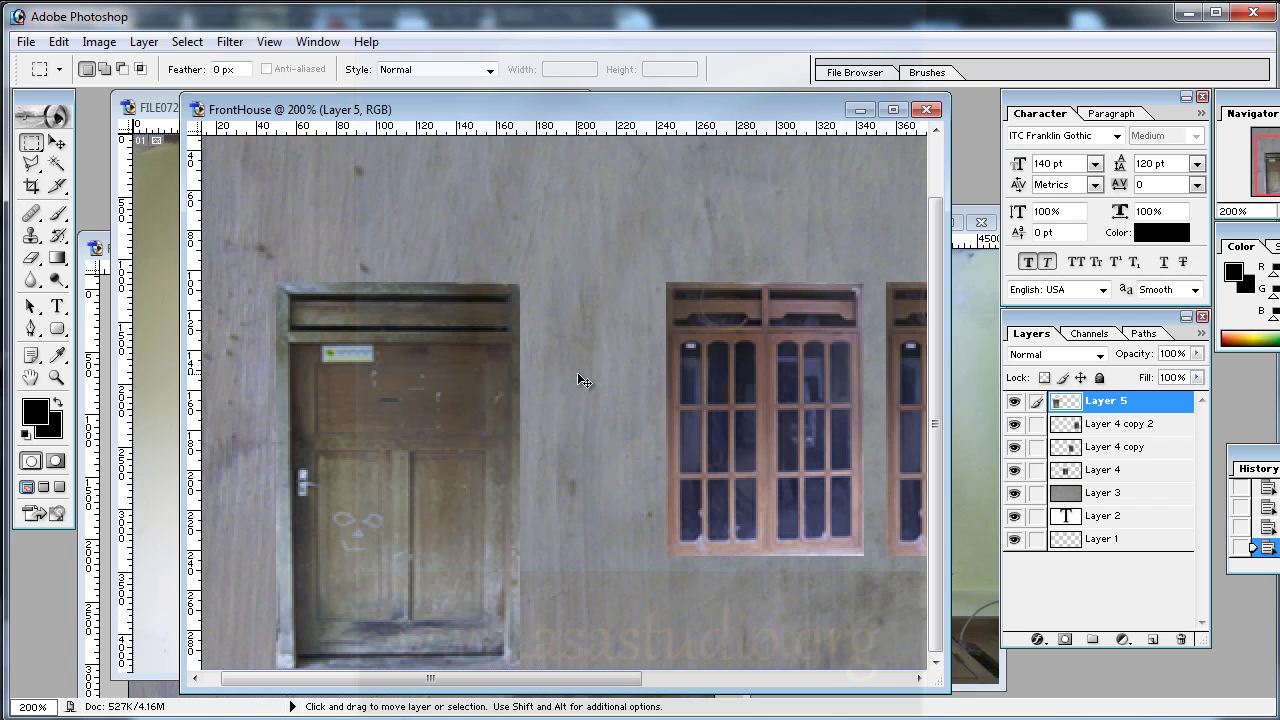
{"action": "key", "text": "ctrl+minus"}
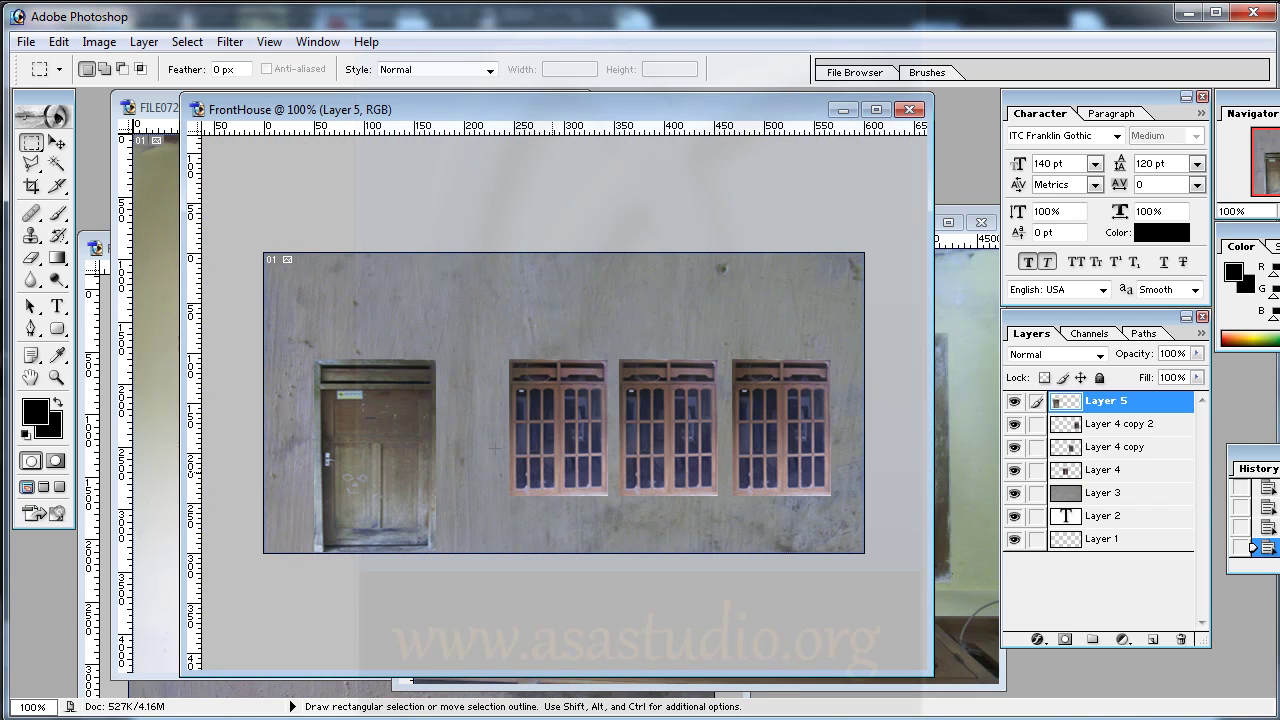
Export the image via Save for Web as a Maximum-quality JPEG.
{"action": "left_click", "coordinate": [26, 42]}
{"action": "left_click", "coordinate": [40, 249]}
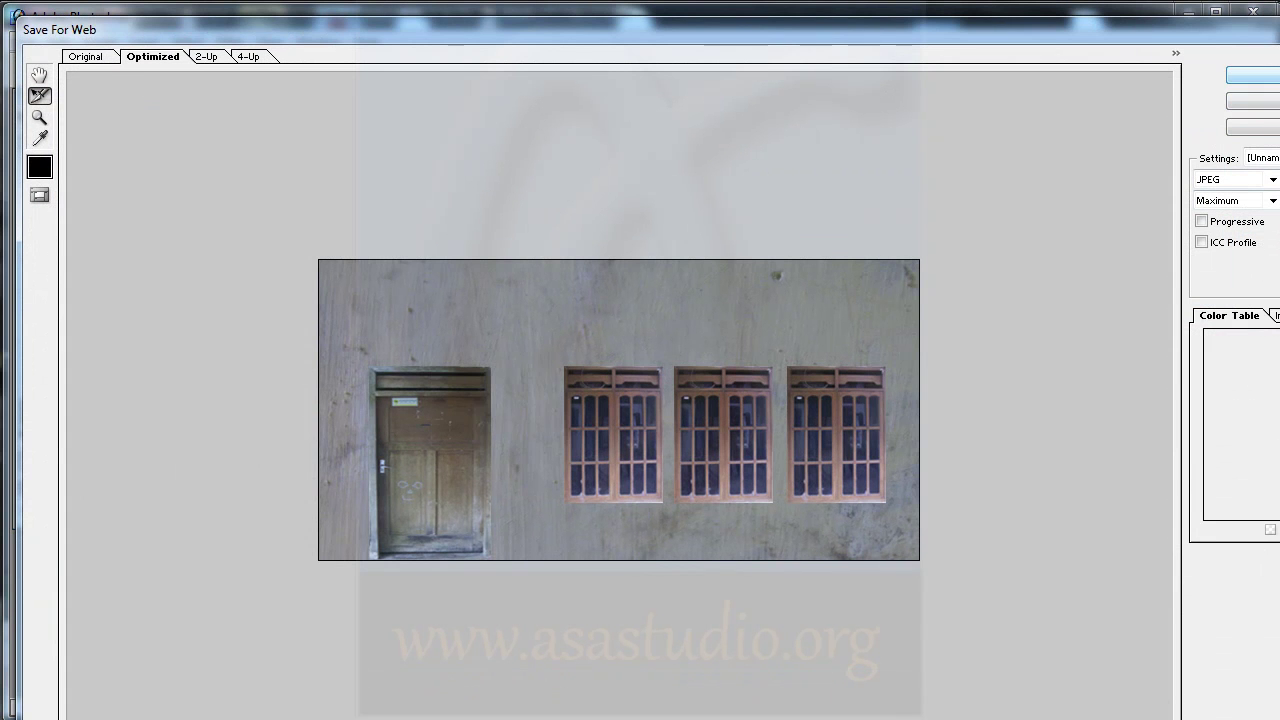
{"action": "key", "text": "Return"}
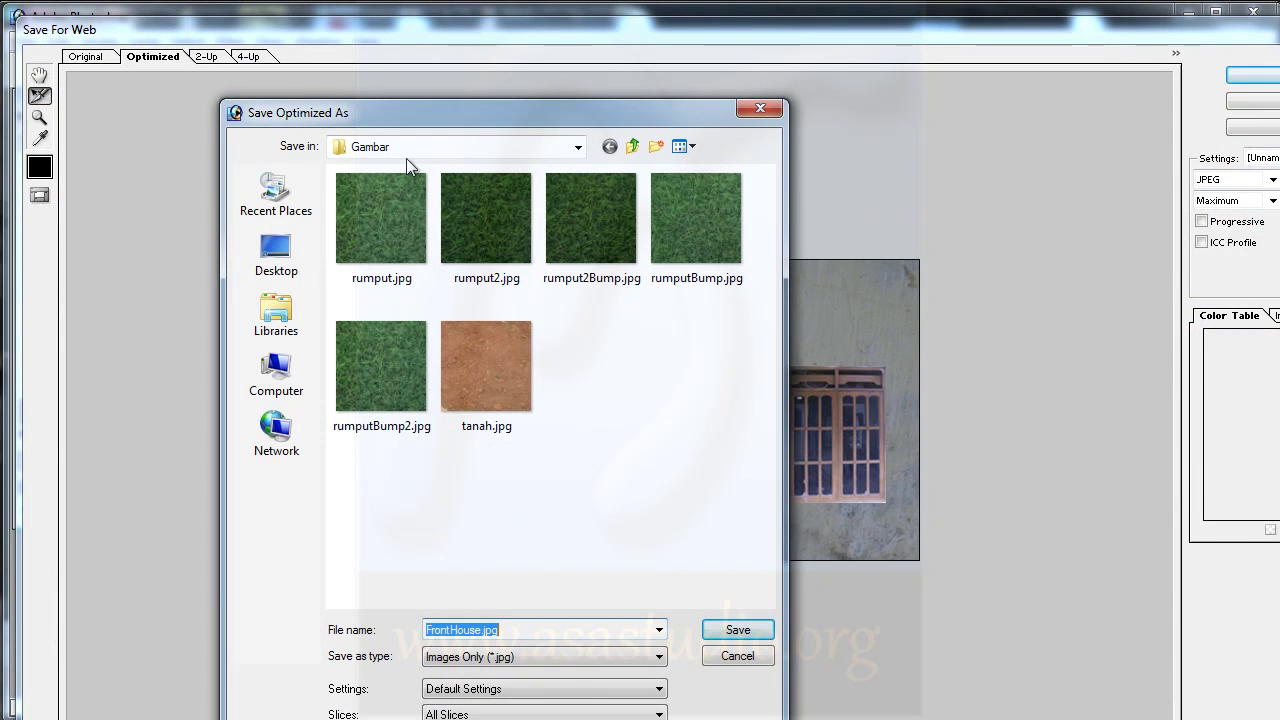
Save FrontHouse.jpg into D:\unity3d-project\unity-genteng-in-race\tutorial_mobil\Assets\Material.
{"action": "left_click", "coordinate": [408, 146]}
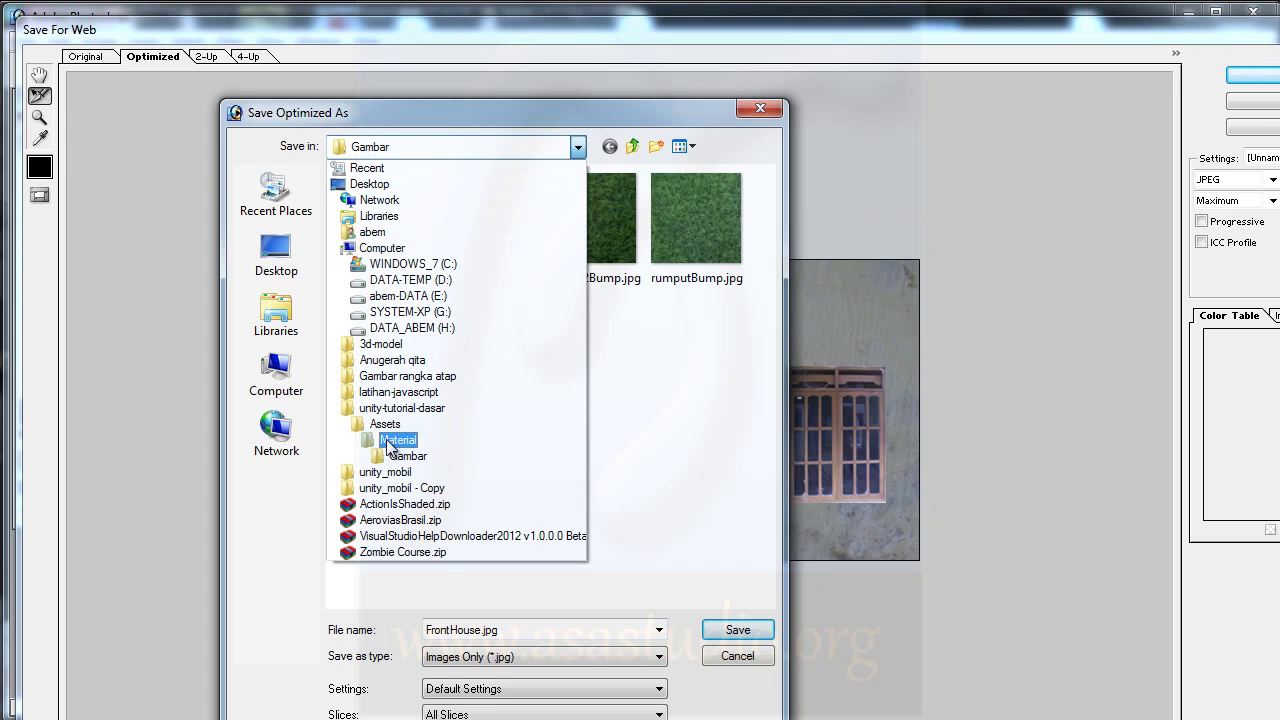
{"action": "left_click", "coordinate": [400, 280]}
{"action": "left_click", "coordinate": [460, 491]}
{"action": "scroll", "coordinate": [470, 505], "scroll_direction": "down", "scroll_amount": 2}
{"action": "double_click", "coordinate": [390, 578]}
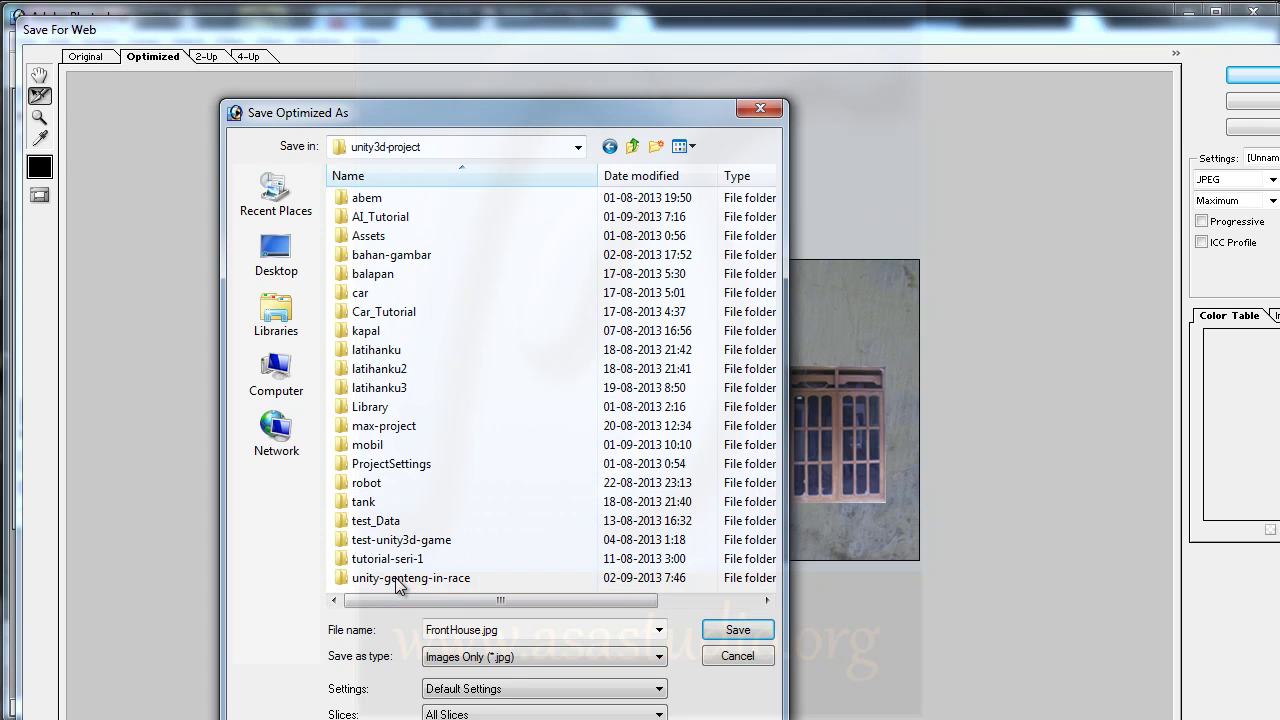
{"action": "double_click", "coordinate": [391, 580]}
{"action": "left_click", "coordinate": [373, 255]}
{"action": "double_click", "coordinate": [373, 255]}
{"action": "double_click", "coordinate": [366, 198]}
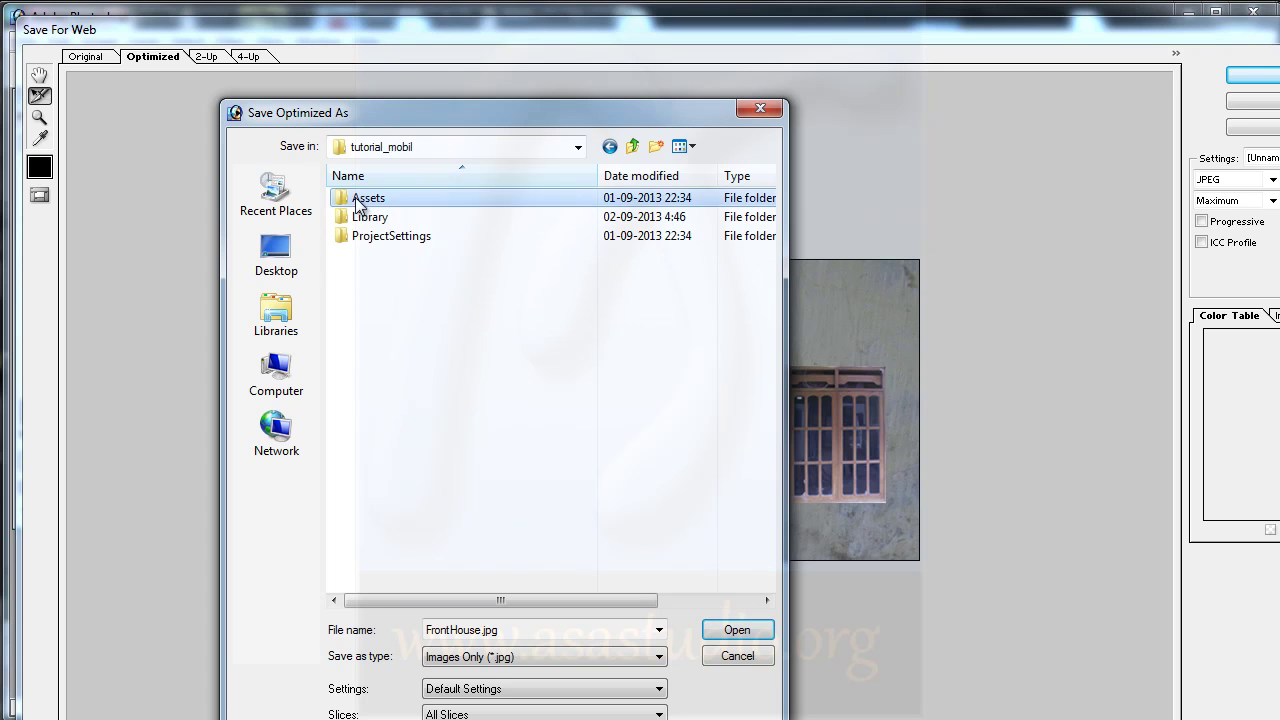
{"action": "double_click", "coordinate": [372, 217]}
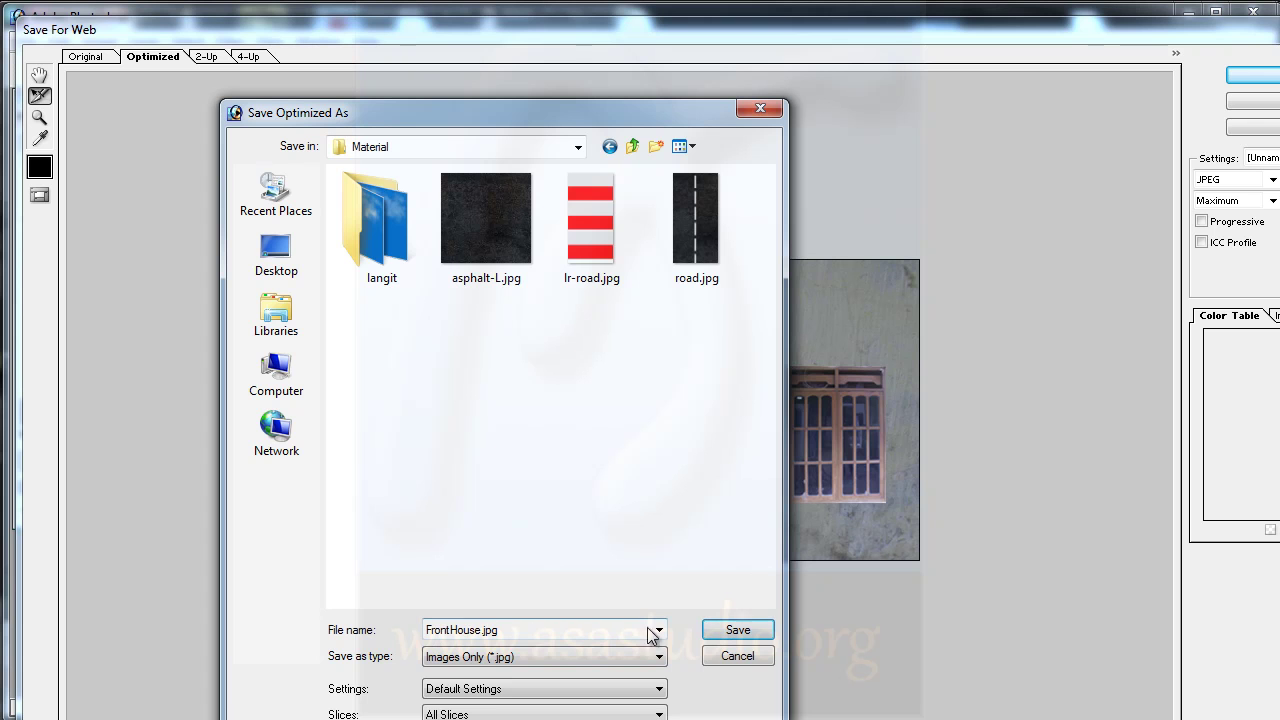
{"action": "left_click", "coordinate": [736, 630]}
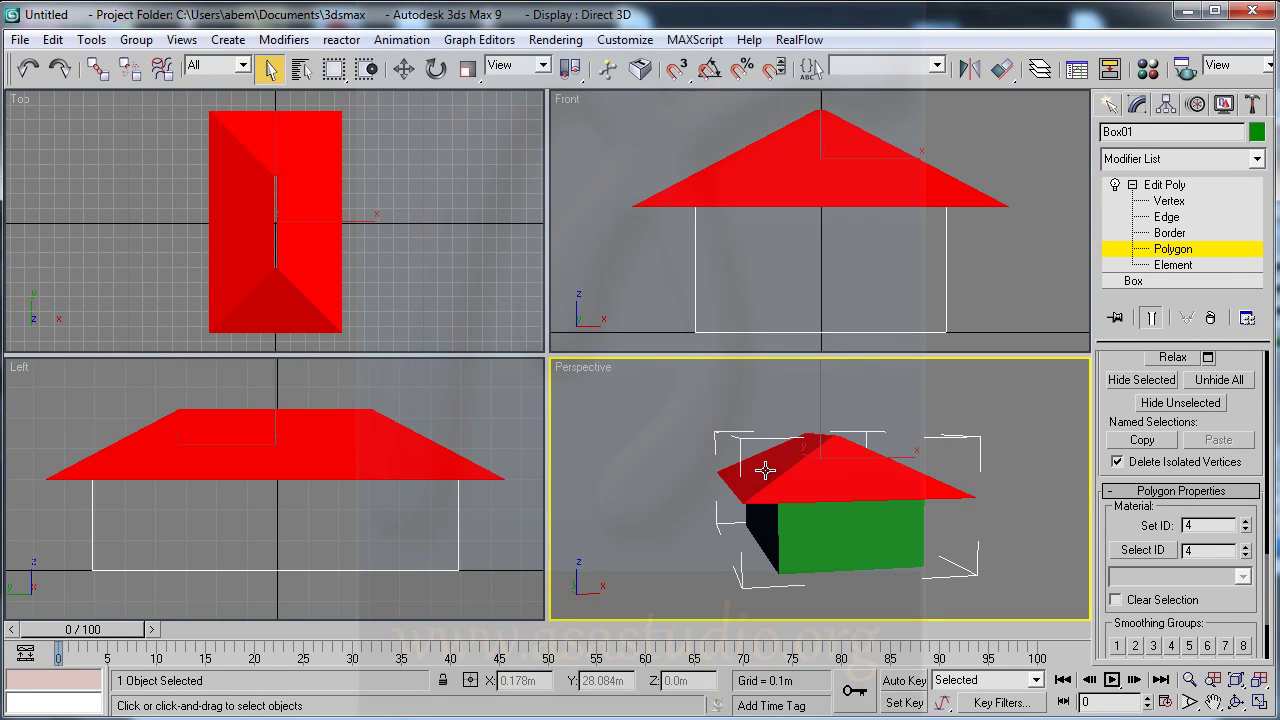
In the Material Editor, give Material #25's Diffuse slot a Bitmap map.
{"action": "left_click", "coordinate": [1147, 68]}
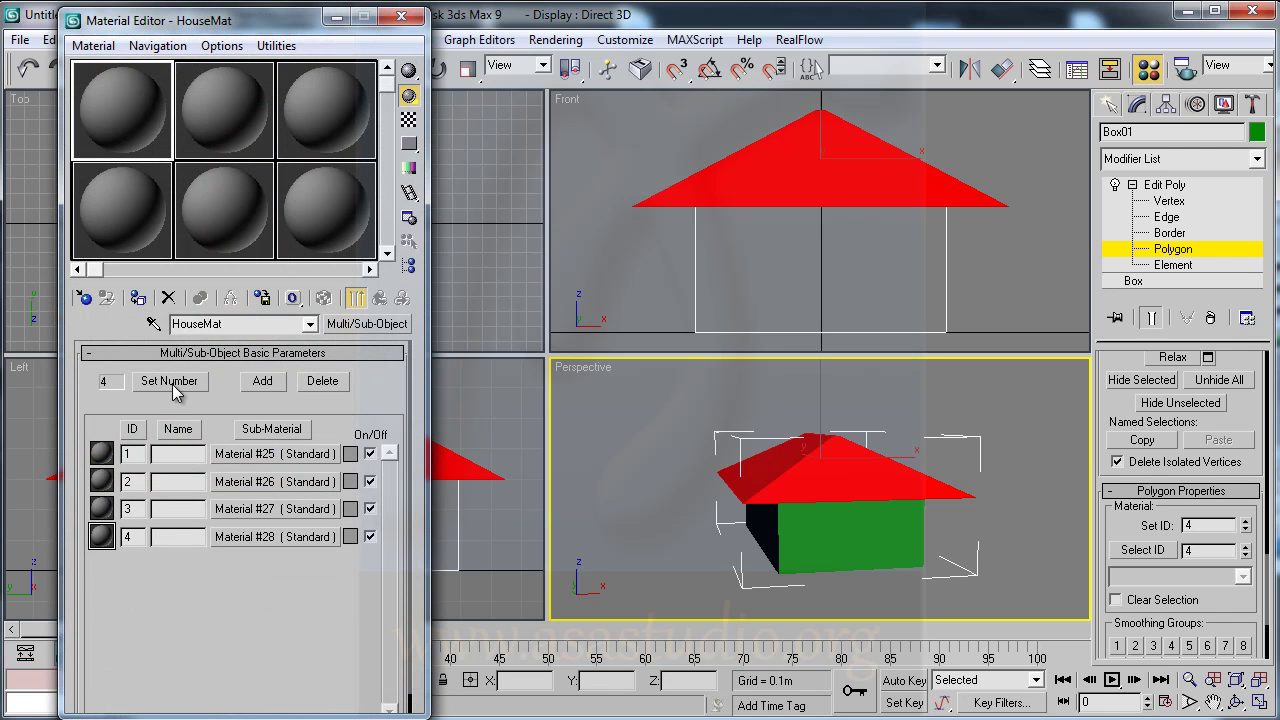
{"action": "left_click", "coordinate": [230, 460]}
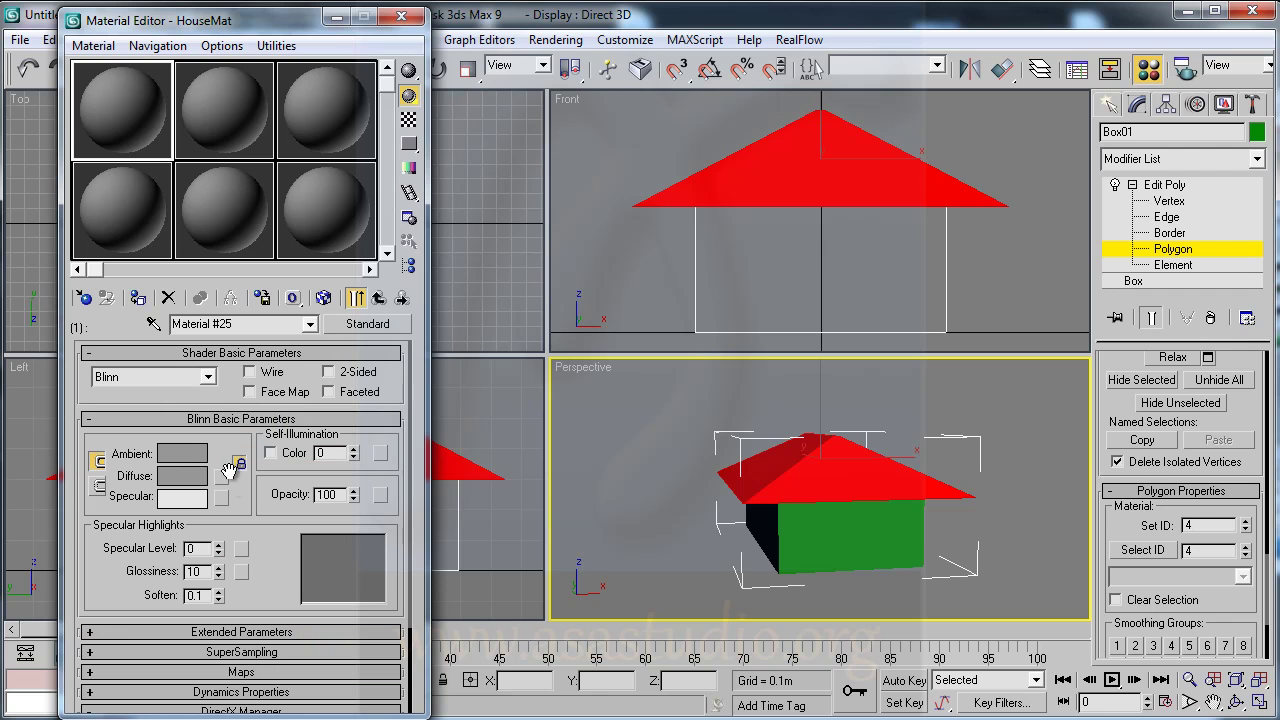
{"action": "left_click", "coordinate": [221, 477]}
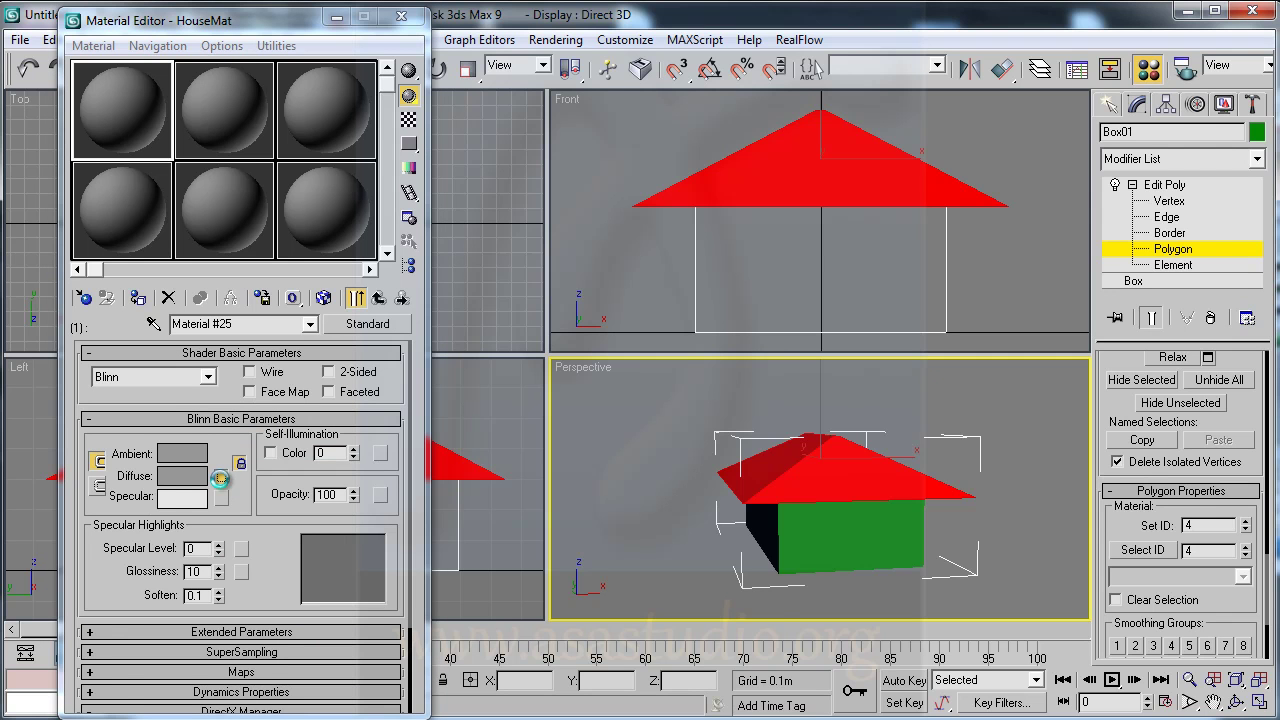
{"action": "left_click", "coordinate": [612, 89]}
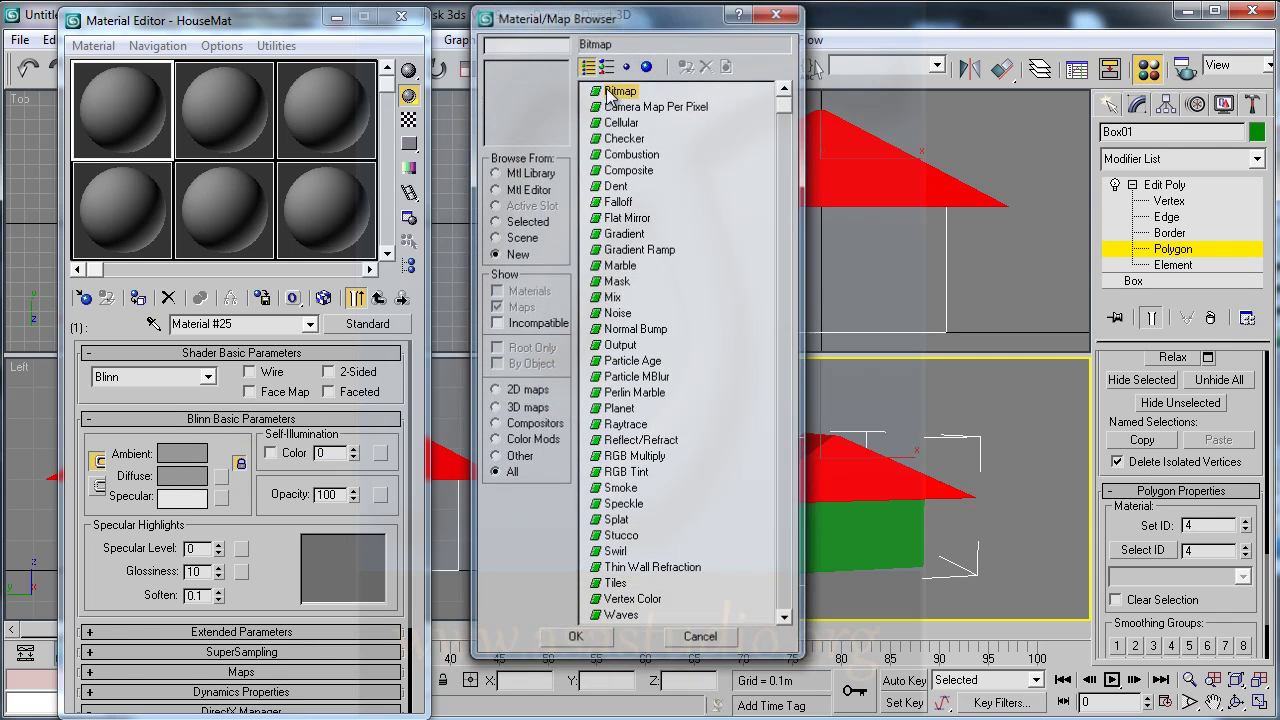
{"action": "double_click", "coordinate": [612, 89]}
Load FrontHouse.jpg from the tutorial_mobil Assets\Material folder as the bitmap.
{"action": "left_click", "coordinate": [145, 131]}
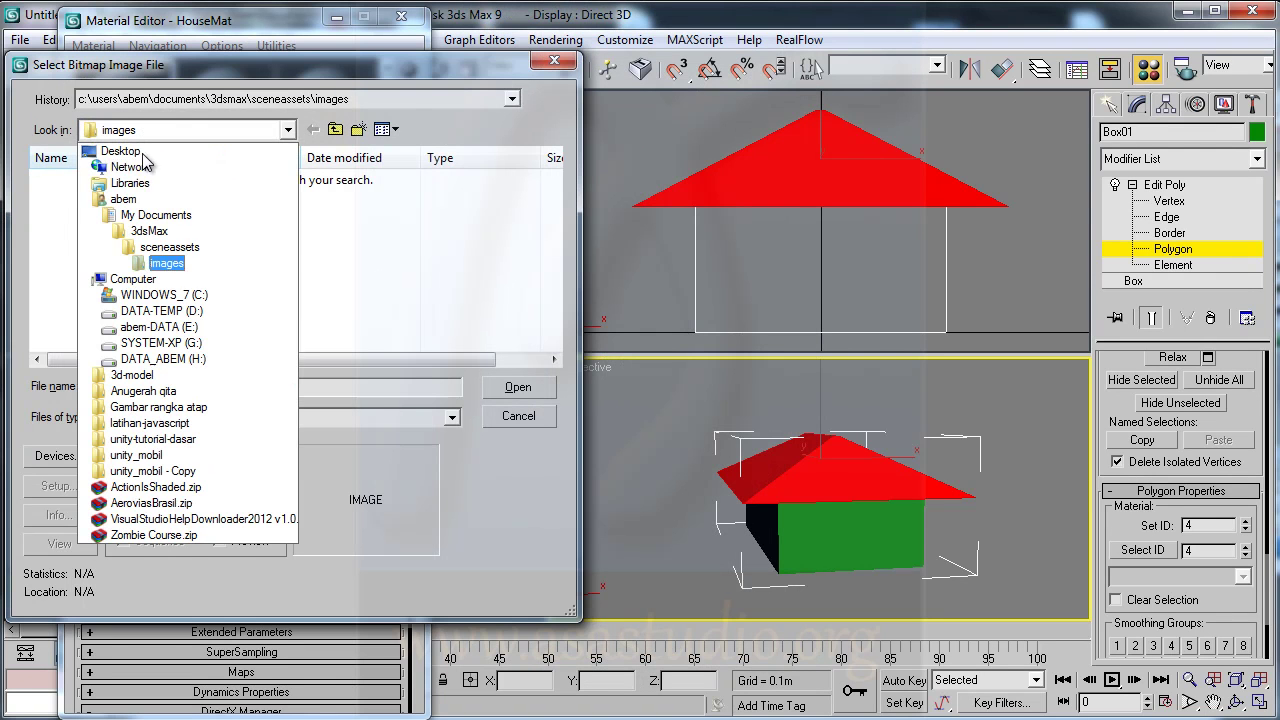
{"action": "left_click", "coordinate": [145, 316]}
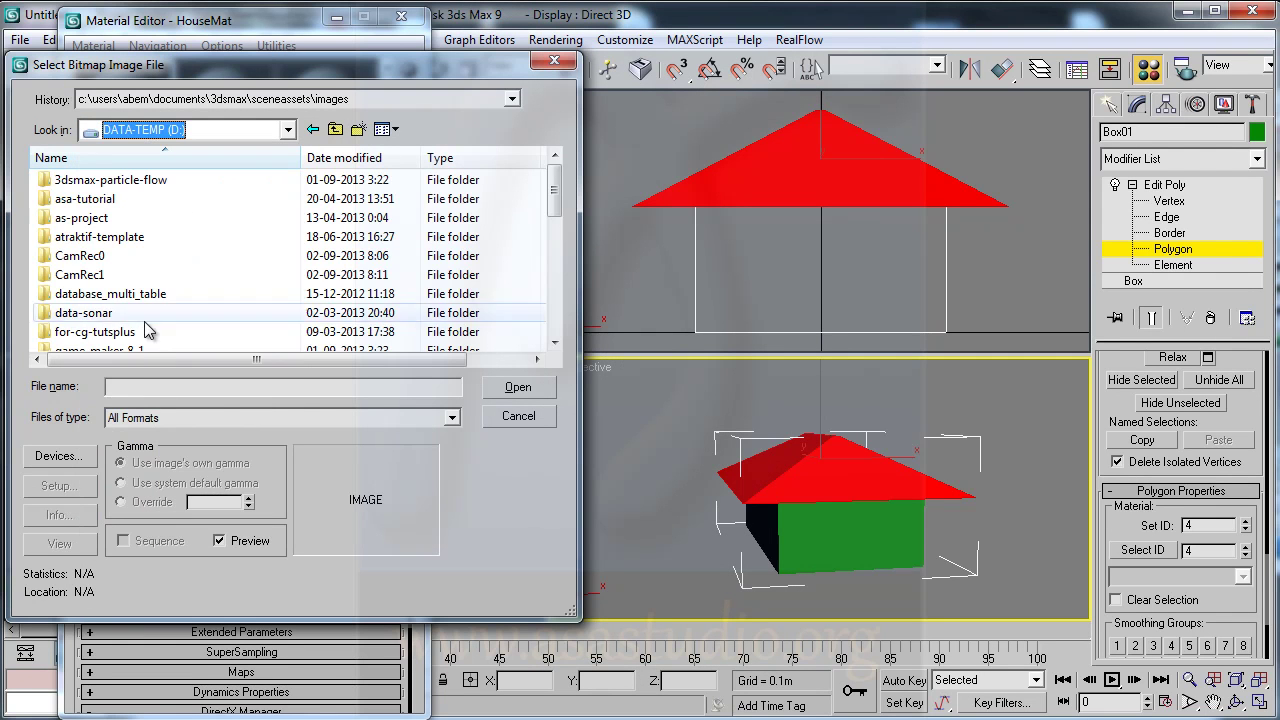
{"action": "left_click_drag", "start_coordinate": [553, 185], "coordinate": [446, 352]}
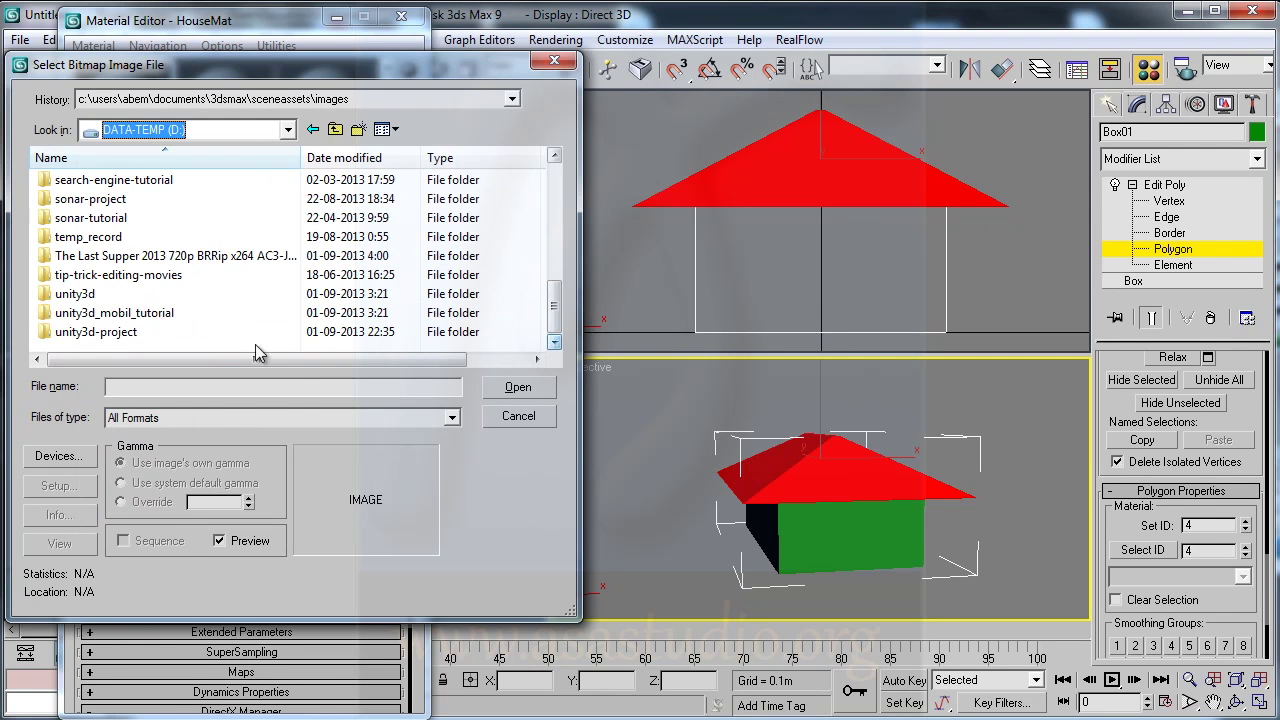
{"action": "double_click", "coordinate": [92, 332]}
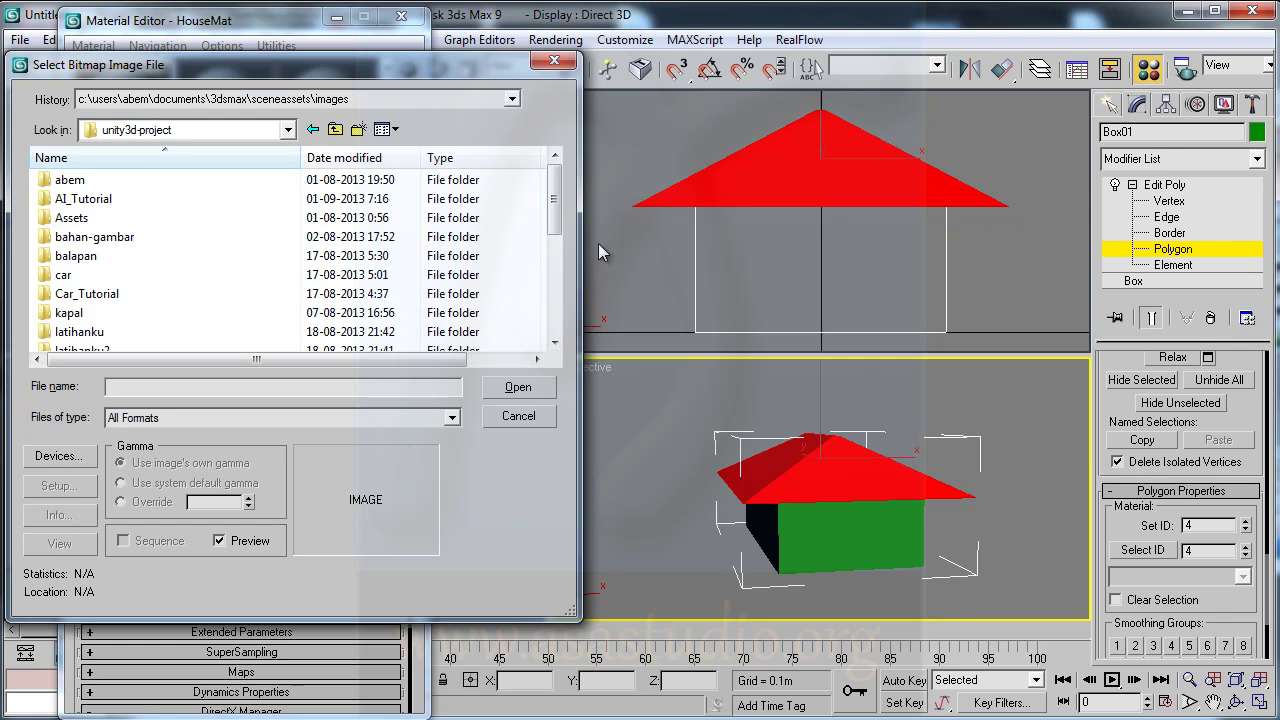
{"action": "left_click_drag", "start_coordinate": [557, 200], "coordinate": [560, 323]}
{"action": "double_click", "coordinate": [116, 334]}
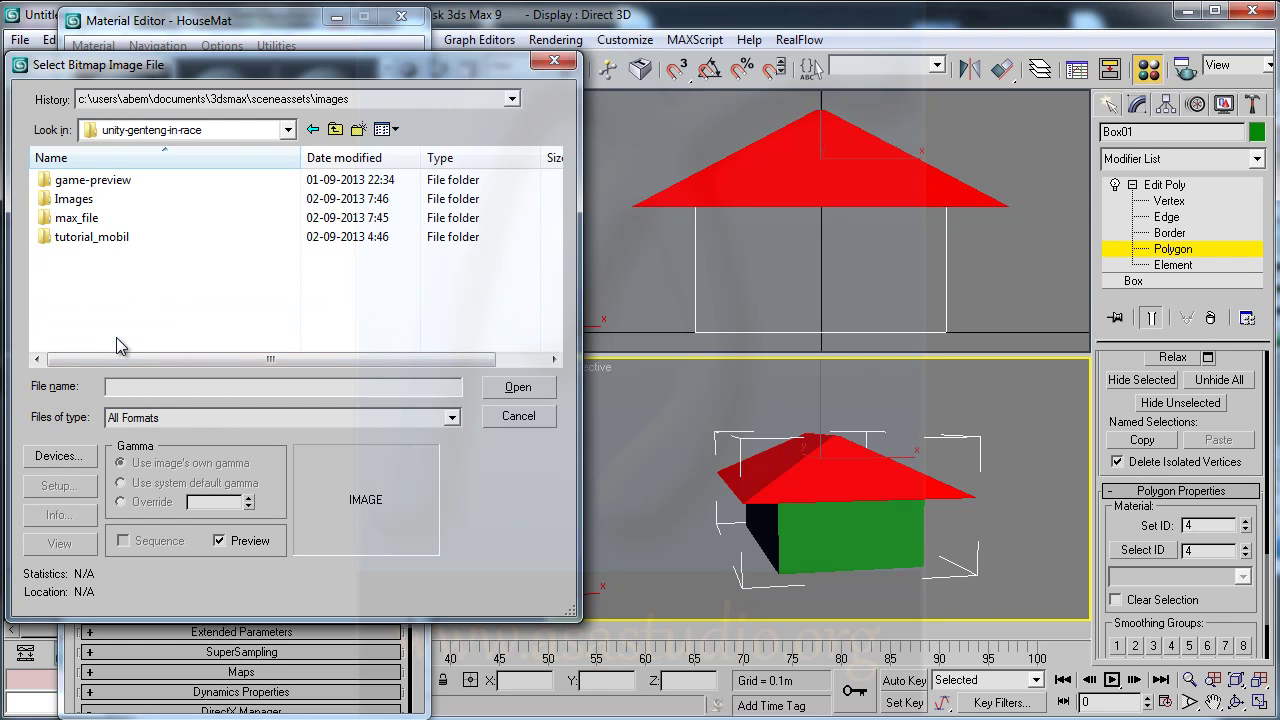
{"action": "double_click", "coordinate": [68, 237]}
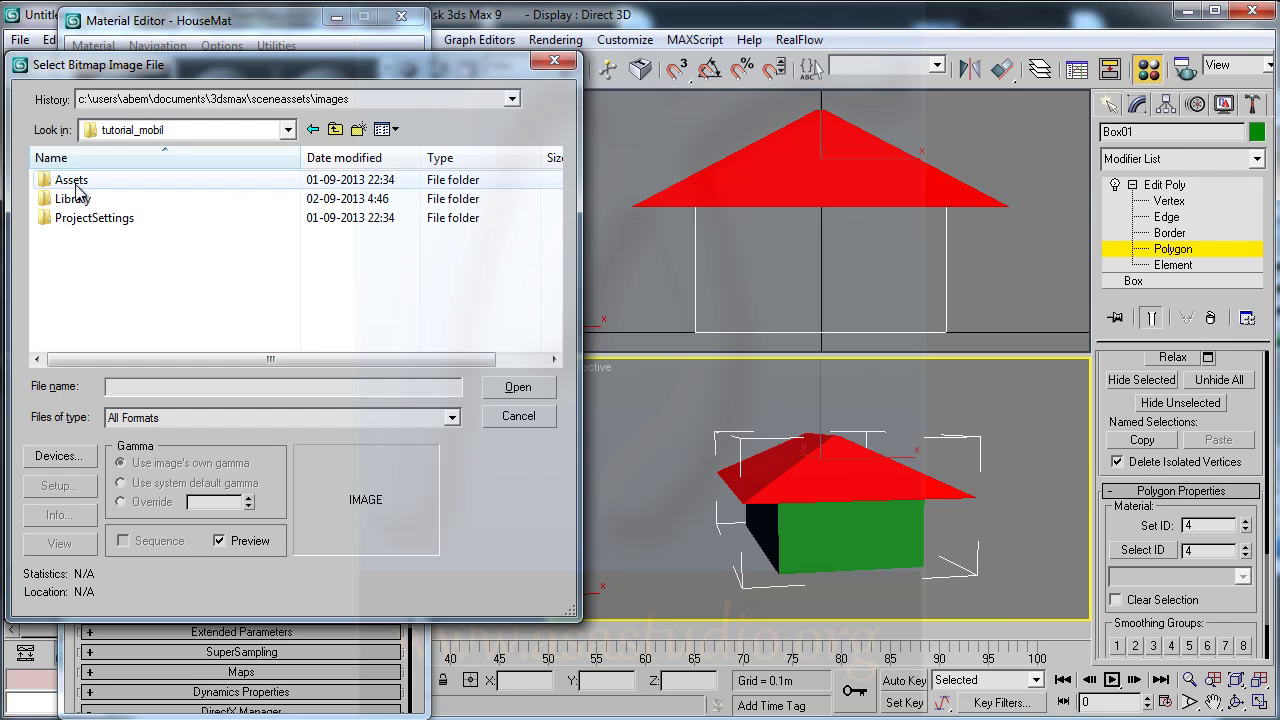
{"action": "double_click", "coordinate": [76, 186]}
{"action": "double_click", "coordinate": [77, 200]}
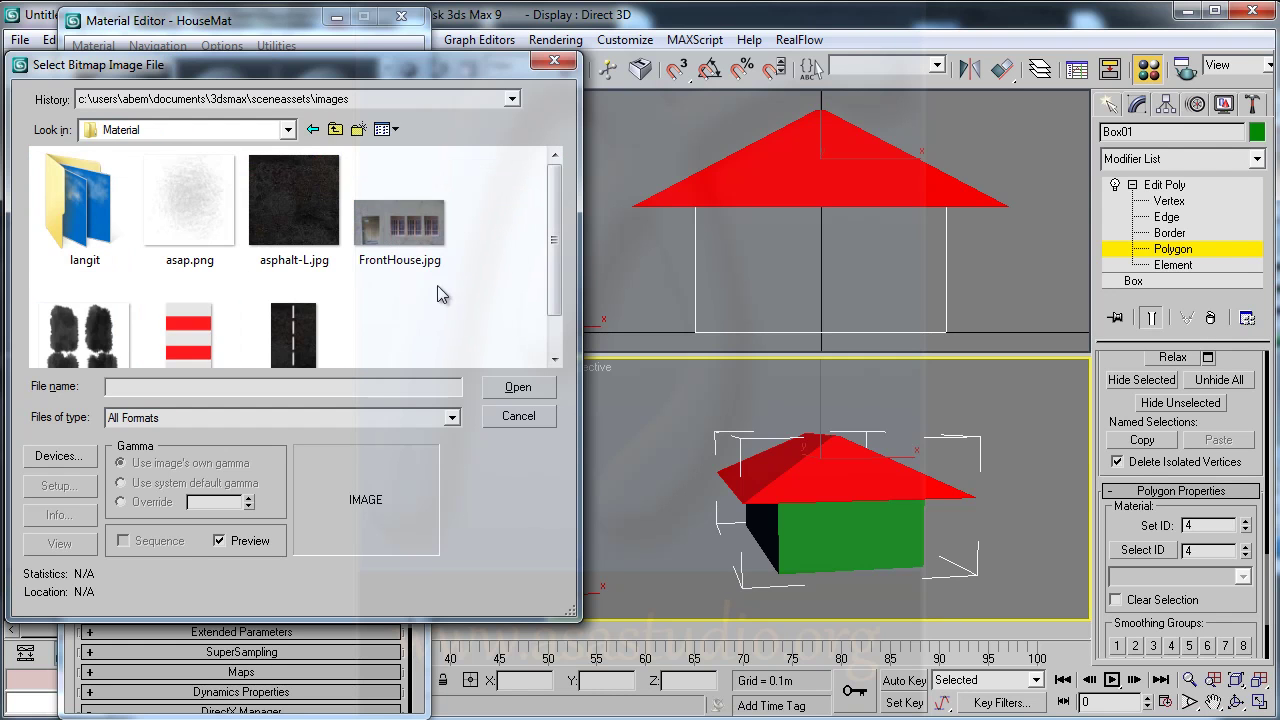
{"action": "left_click", "coordinate": [412, 228]}
{"action": "left_click", "coordinate": [516, 388]}
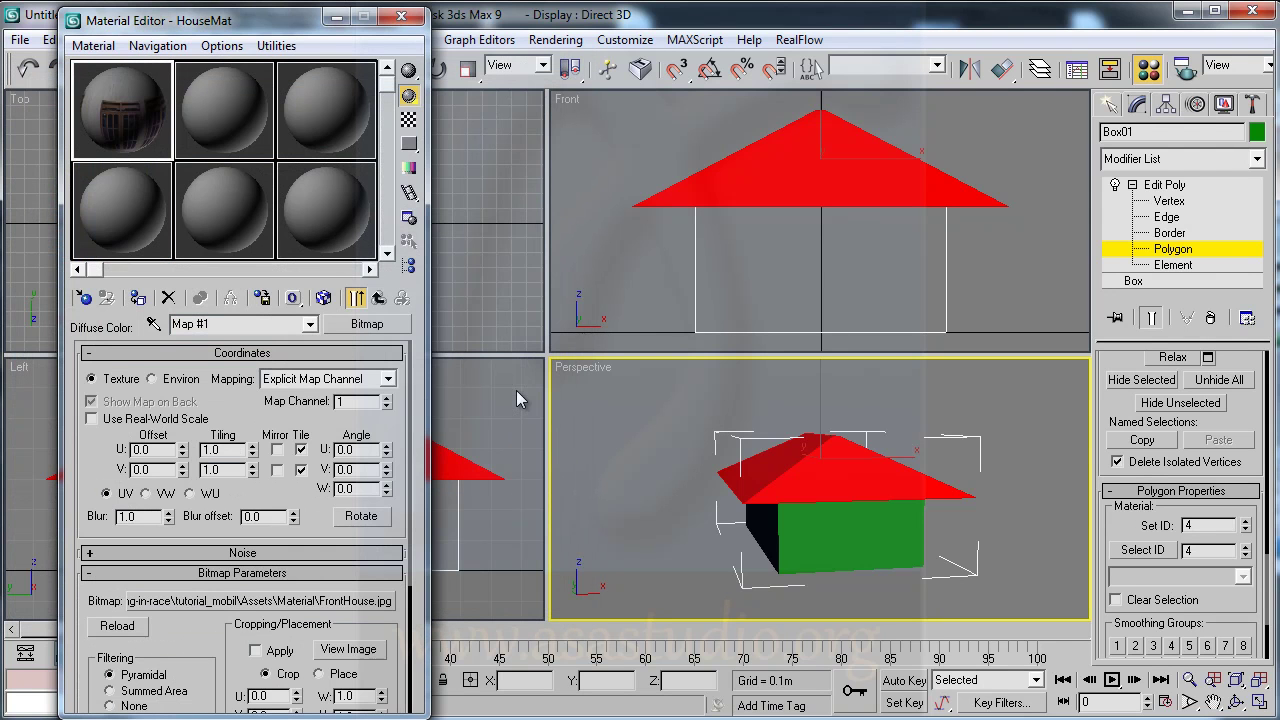
Show the map in the viewport, assign HouseMat to the selected faces and exit Polygon level.
{"action": "left_click", "coordinate": [324, 298]}
{"action": "left_click", "coordinate": [137, 298]}
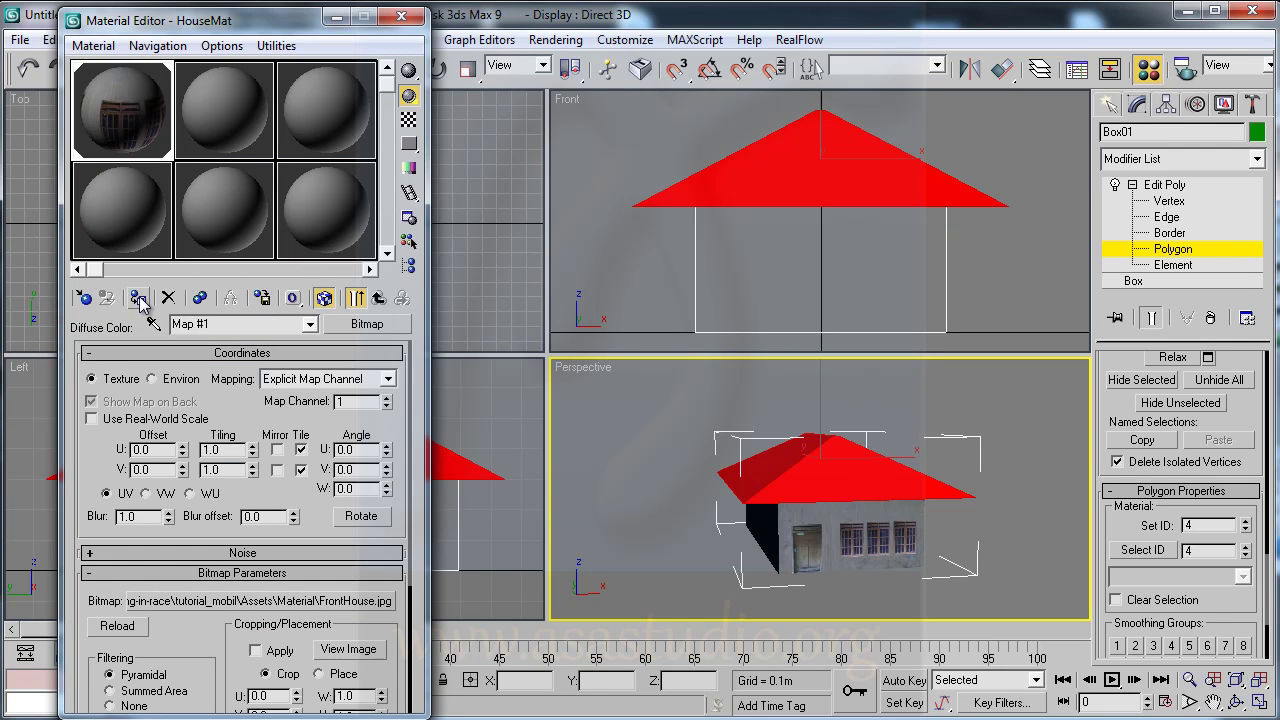
{"action": "left_click", "coordinate": [1175, 250]}
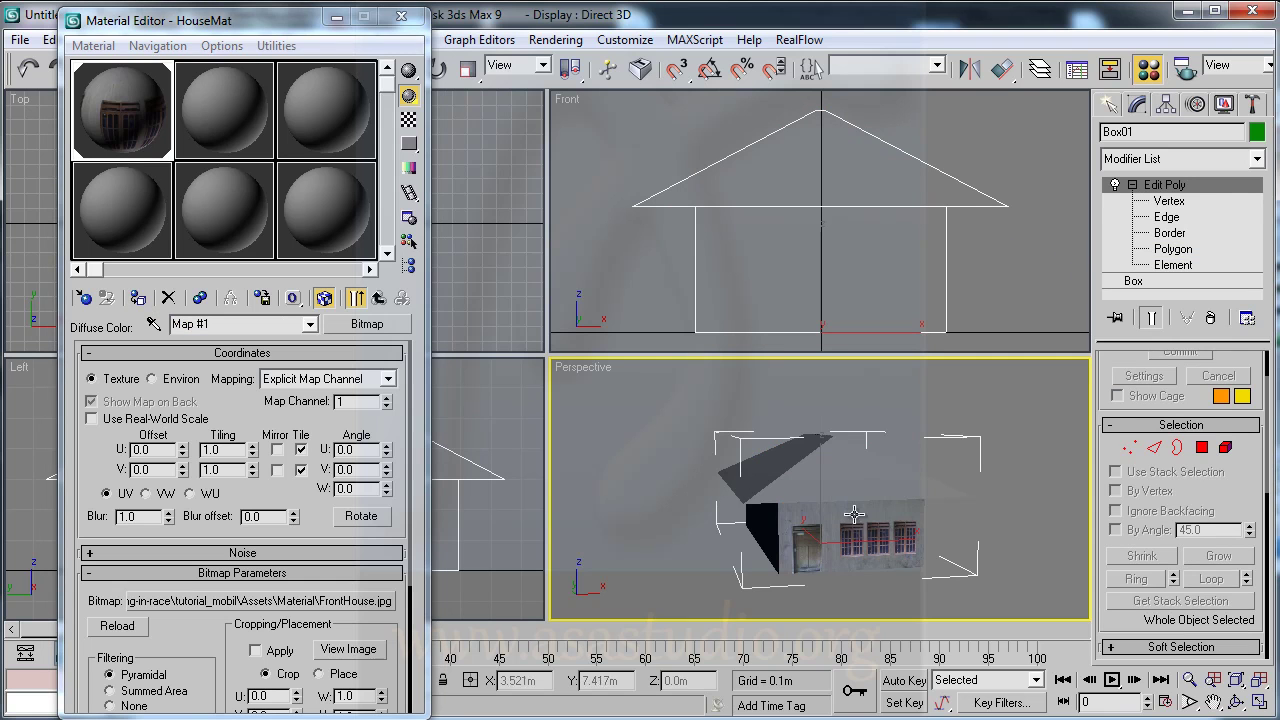
Quick Render the perspective view, then close the rendered frame.
{"action": "left_click_drag", "start_coordinate": [1227, 80], "coordinate": [1185, 80]}
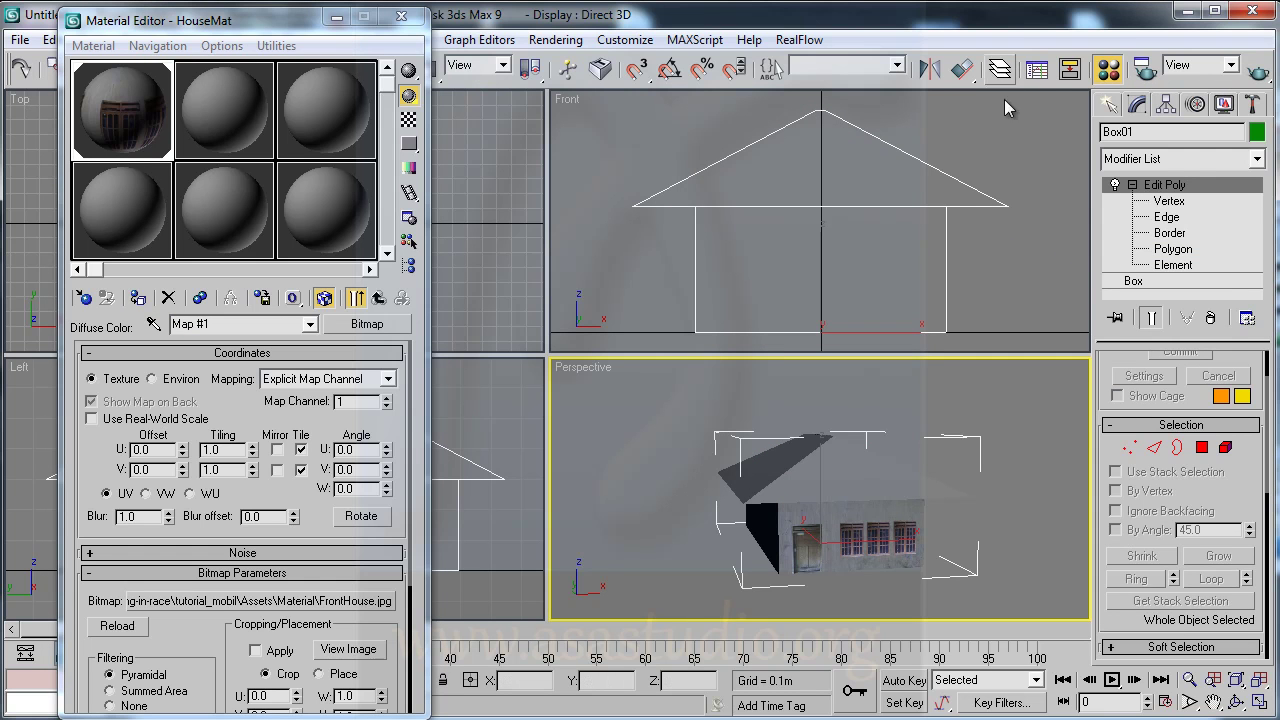
{"action": "left_click", "coordinate": [1258, 68]}
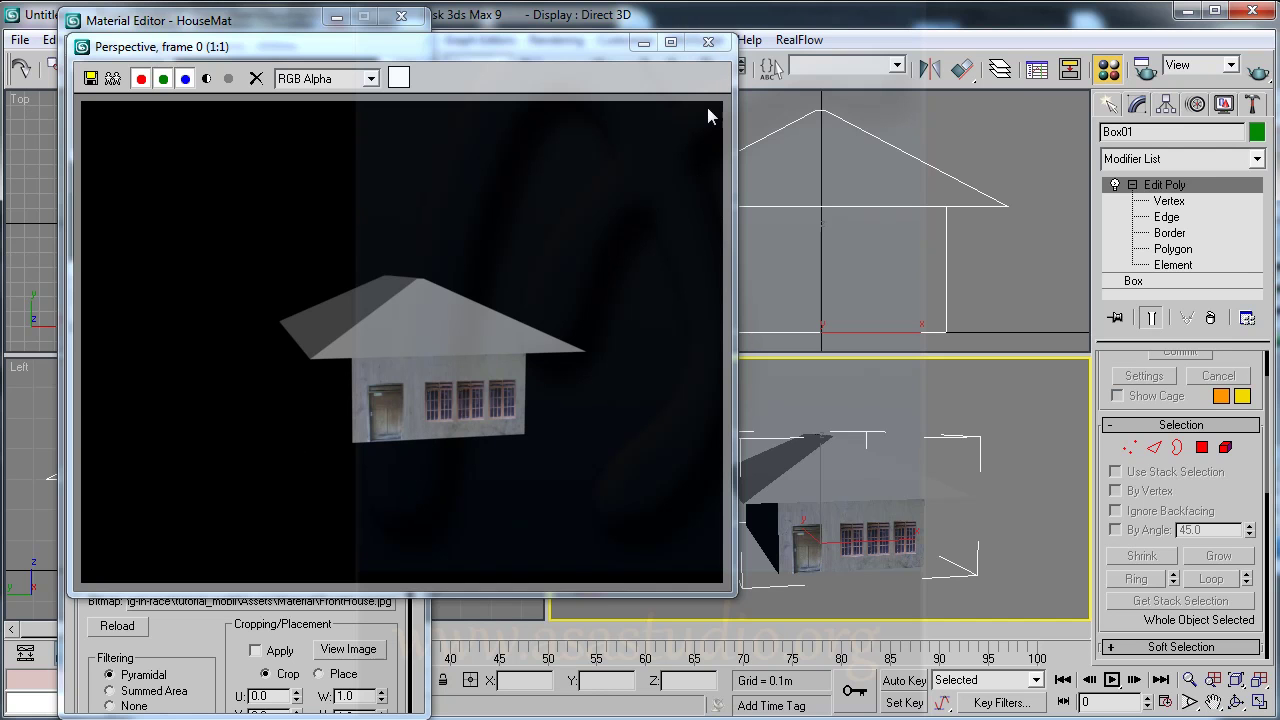
{"action": "left_click", "coordinate": [708, 42]}
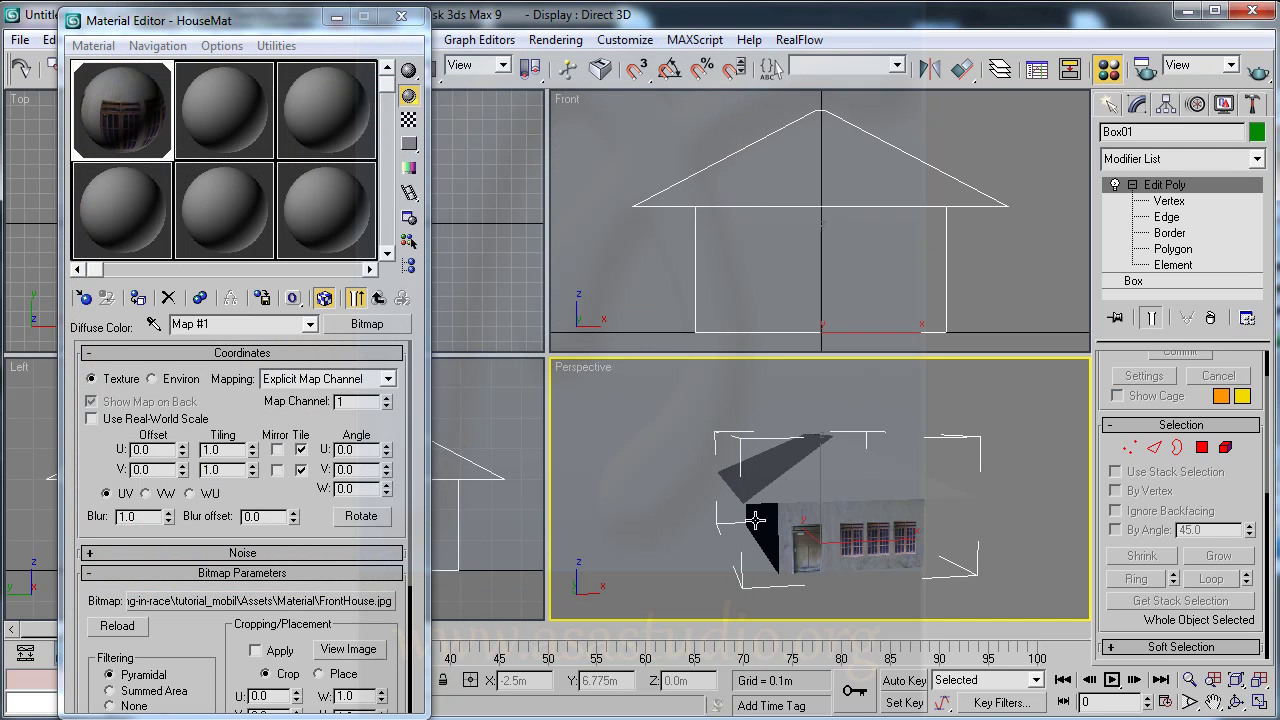
Close the Material Editor and create a transparent 1200 × 300 px Photoshop document.
{"action": "left_click", "coordinate": [402, 17]}
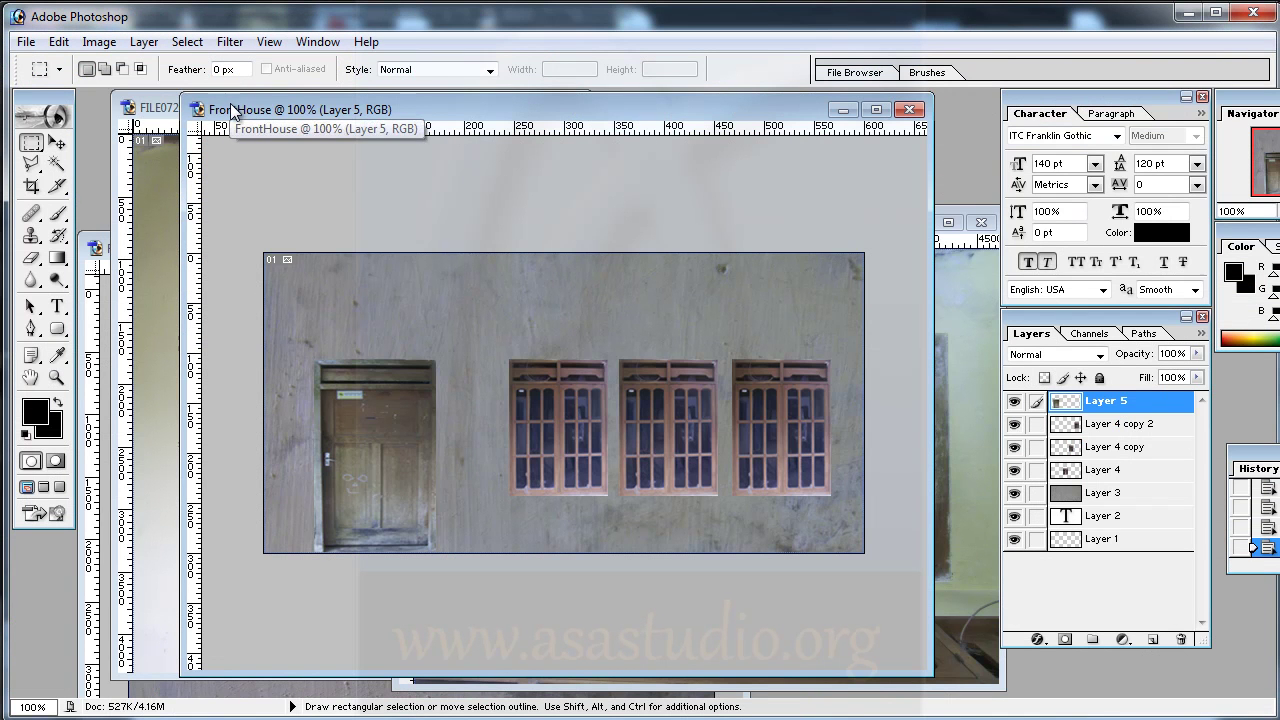
{"action": "left_click", "coordinate": [27, 42]}
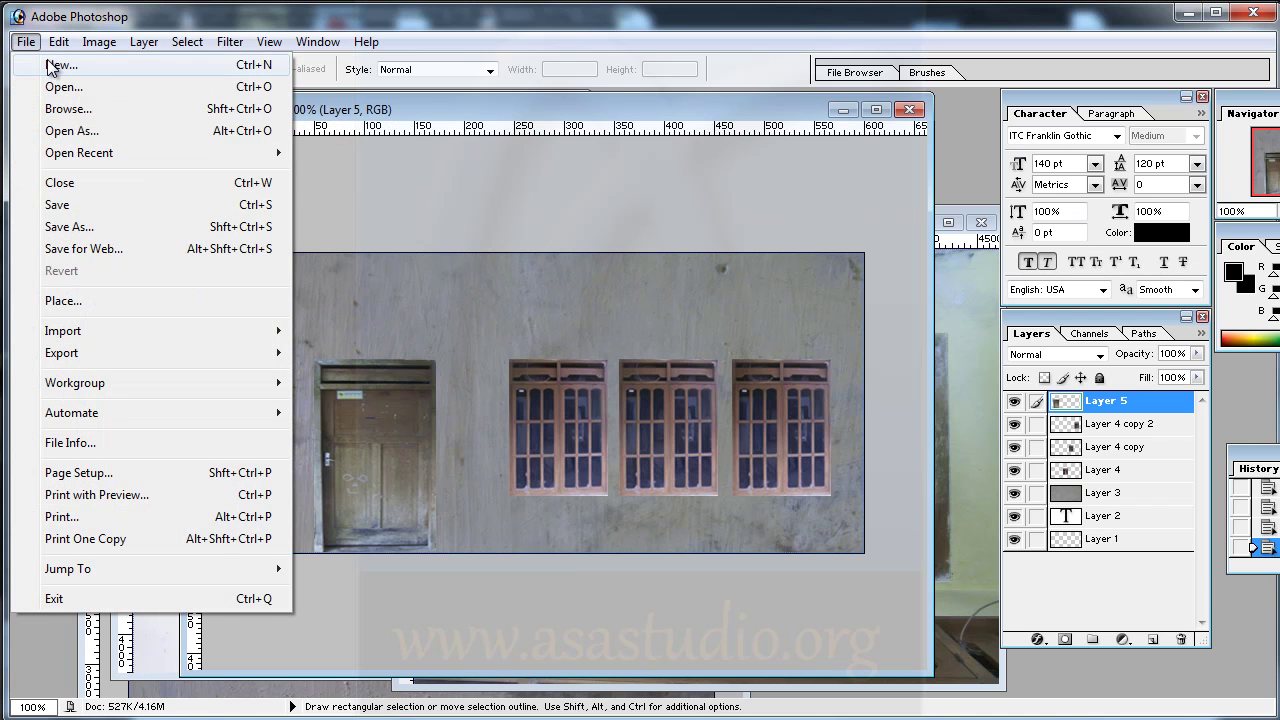
{"action": "left_click", "coordinate": [55, 65]}
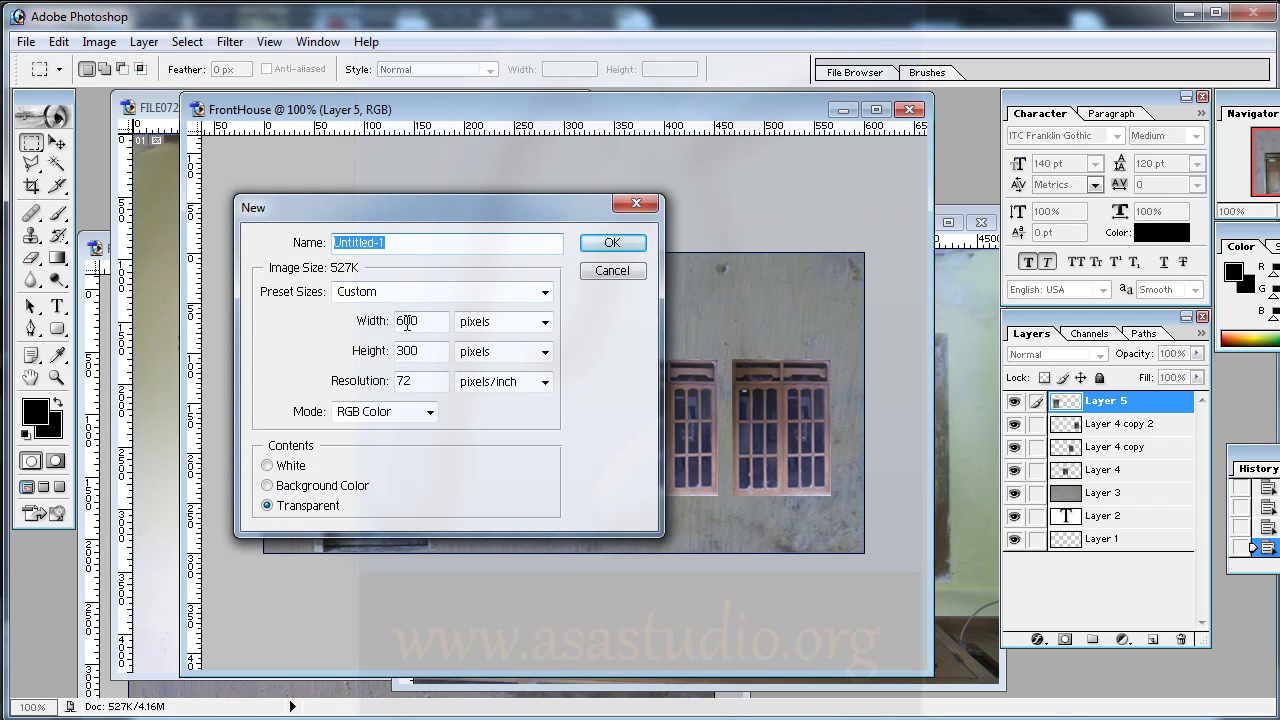
{"action": "left_click_drag", "start_coordinate": [406, 321], "coordinate": [376, 321]}
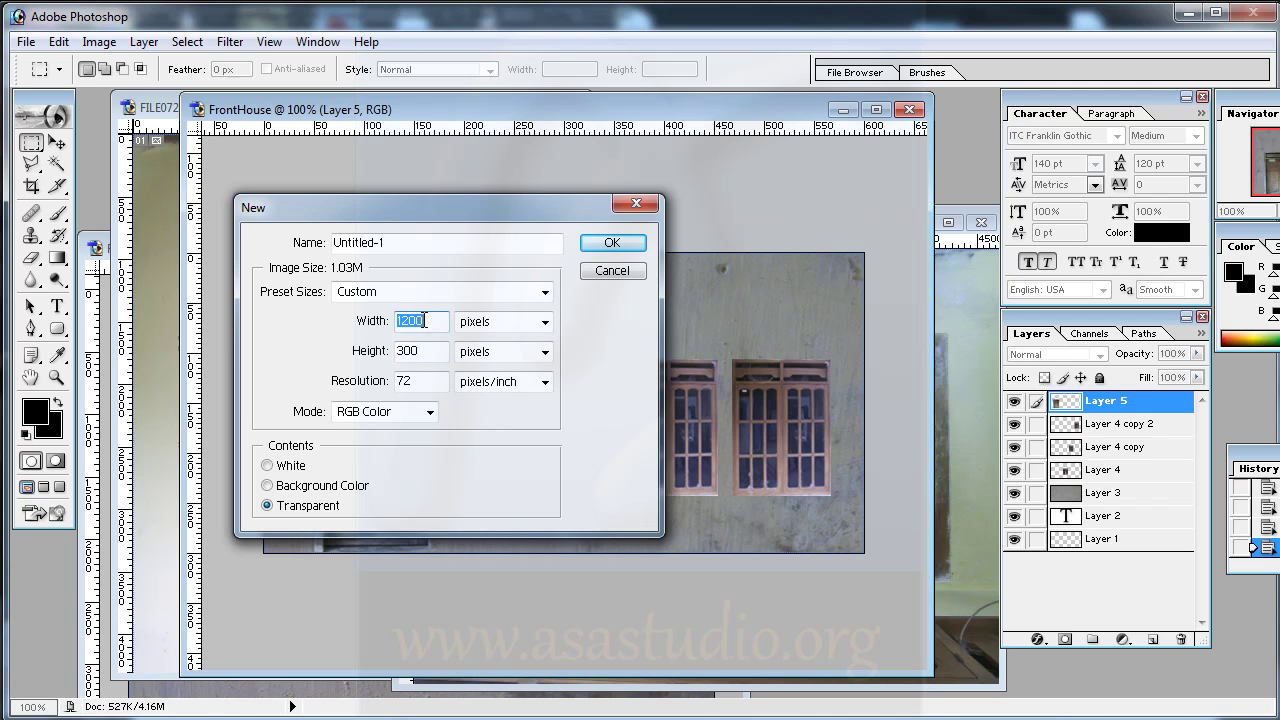
{"action": "left_click", "coordinate": [612, 243]}
{"action": "left_click_drag", "start_coordinate": [322, 141], "coordinate": [288, 143]}
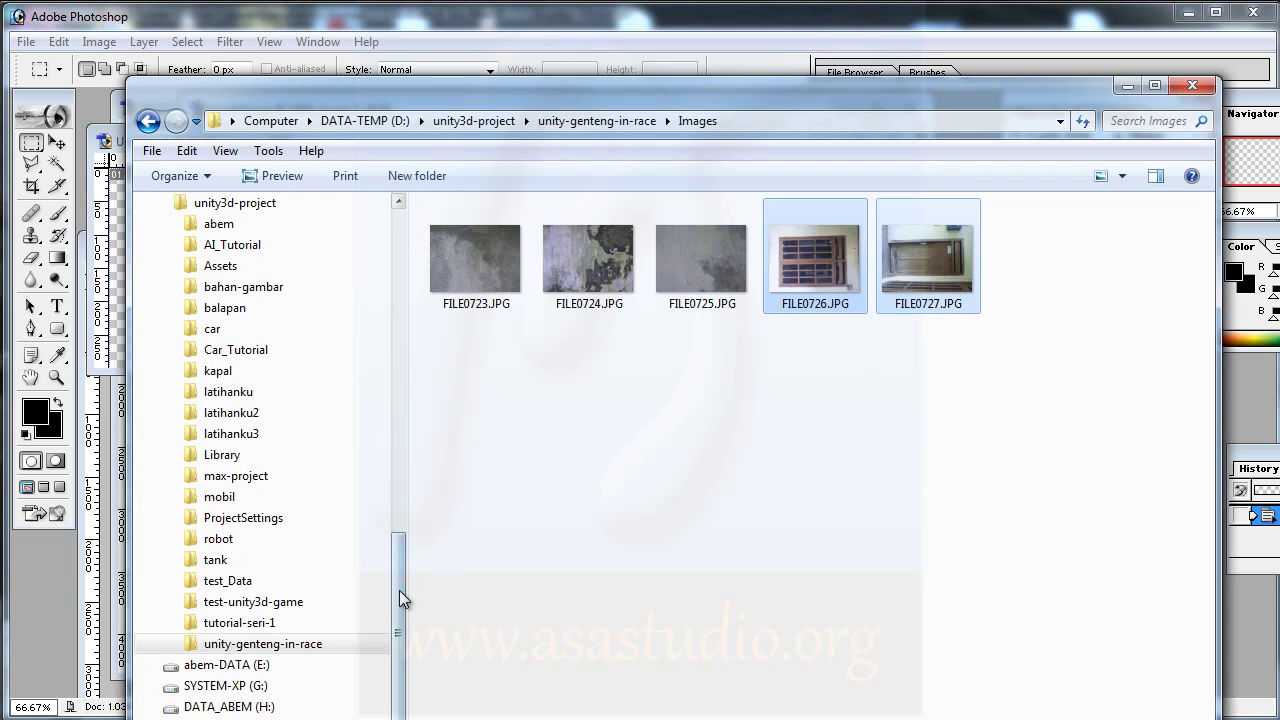
Browse to unity-genteng-in-race > tutorial_mobil > Assets > Material and open FrontHouse.jpg in Photoshop.
{"action": "scroll", "coordinate": [403, 597], "scroll_direction": "down", "scroll_amount": 1}
{"action": "left_click", "coordinate": [176, 623]}
{"action": "scroll", "coordinate": [178, 627], "scroll_direction": "down", "scroll_amount": 3}
{"action": "left_click", "coordinate": [187, 623]}
{"action": "left_click", "coordinate": [196, 644]}
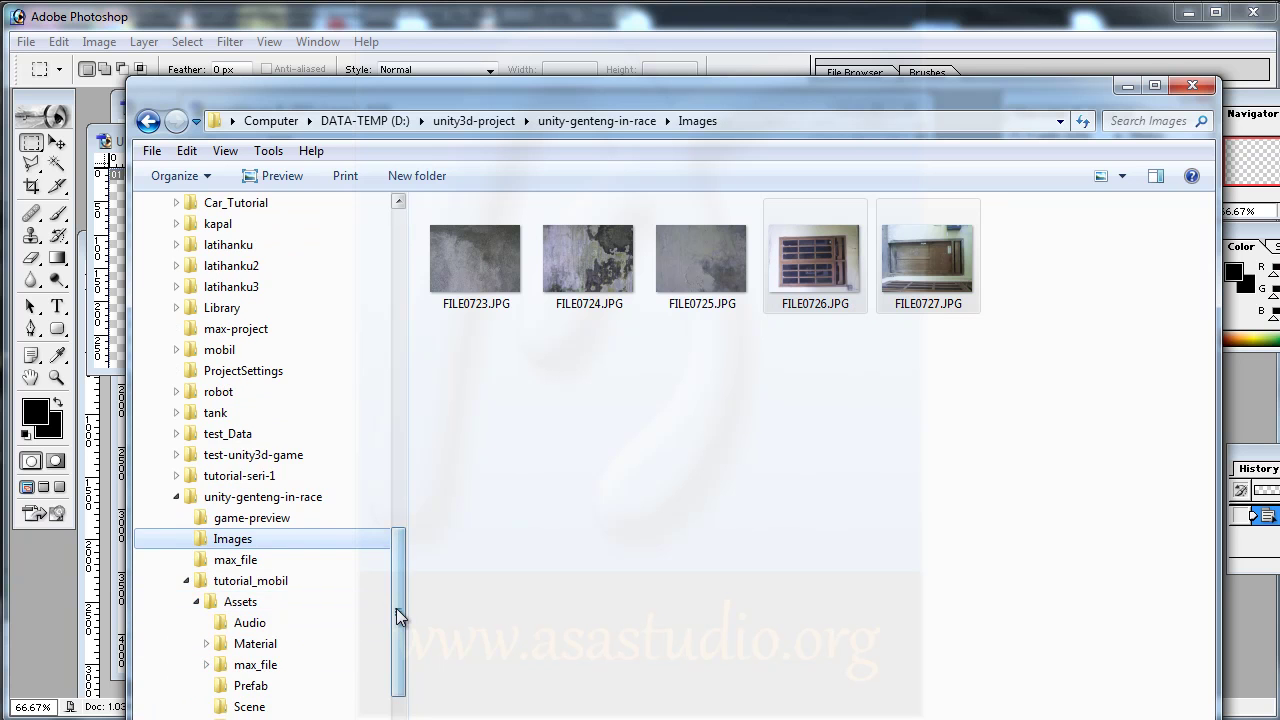
{"action": "left_click_drag", "start_coordinate": [395, 612], "coordinate": [400, 677]}
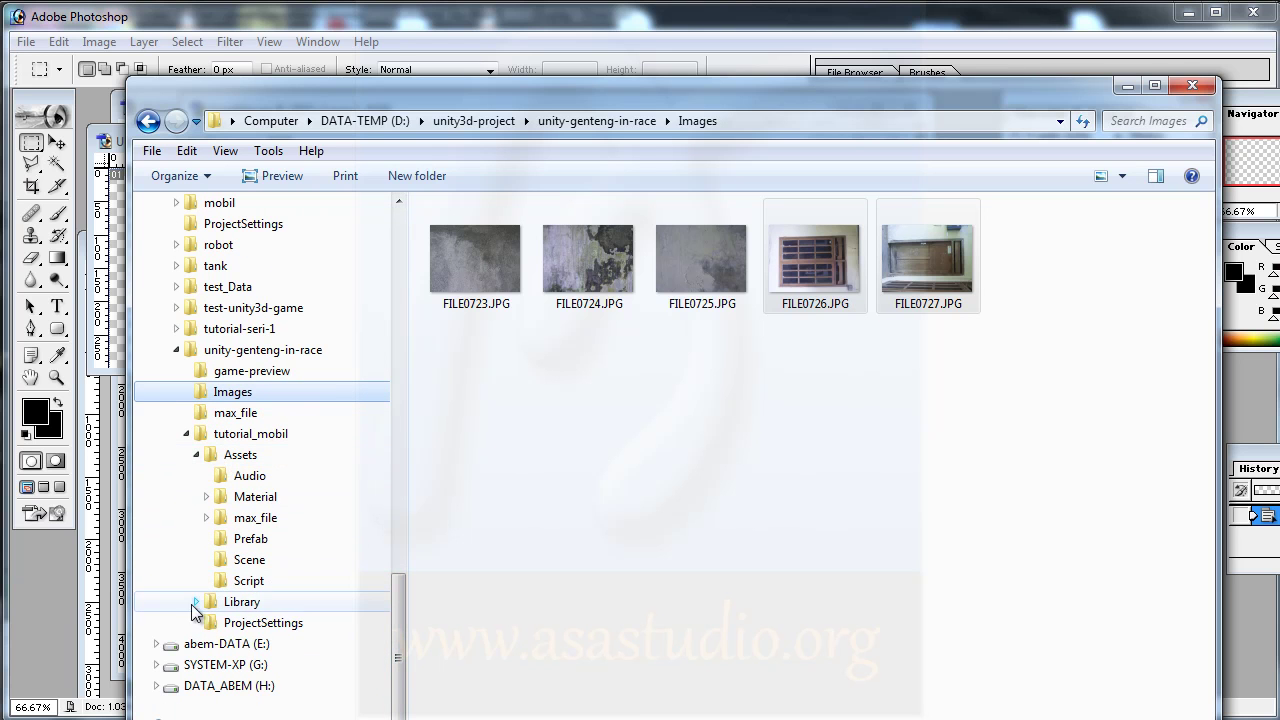
{"action": "left_click", "coordinate": [245, 496]}
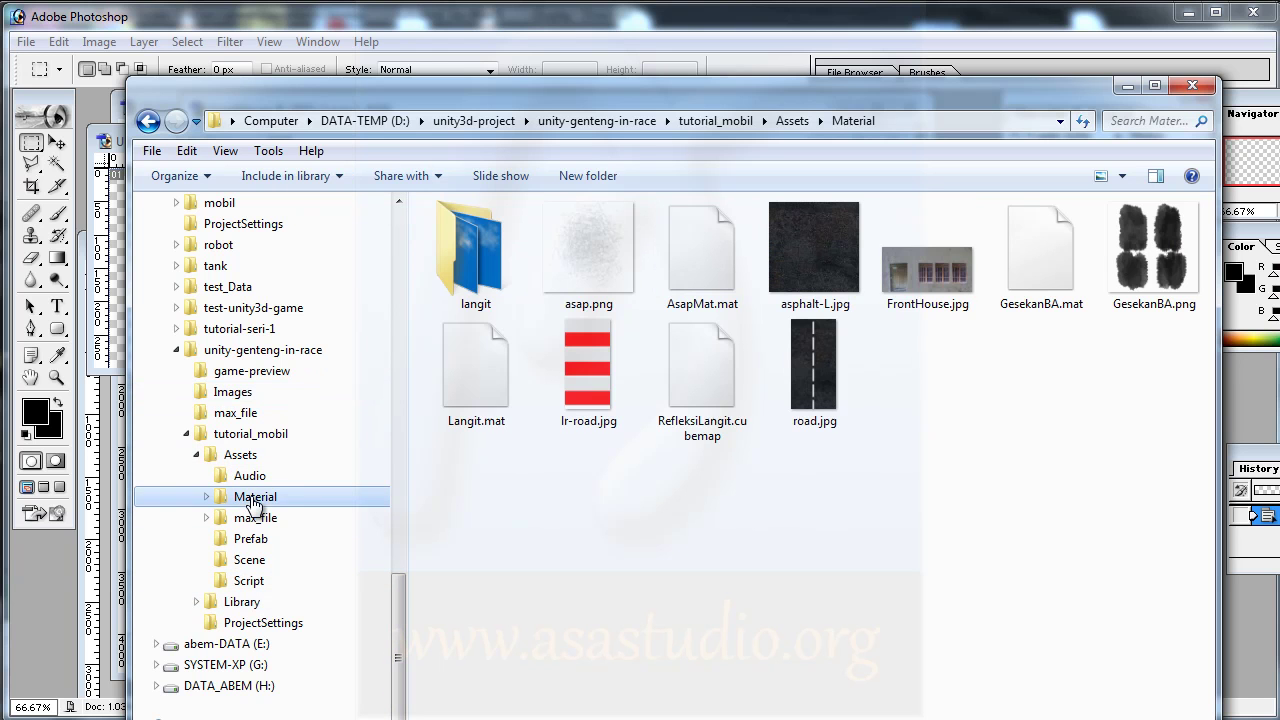
{"action": "left_click_drag", "start_coordinate": [941, 275], "coordinate": [127, 450]}
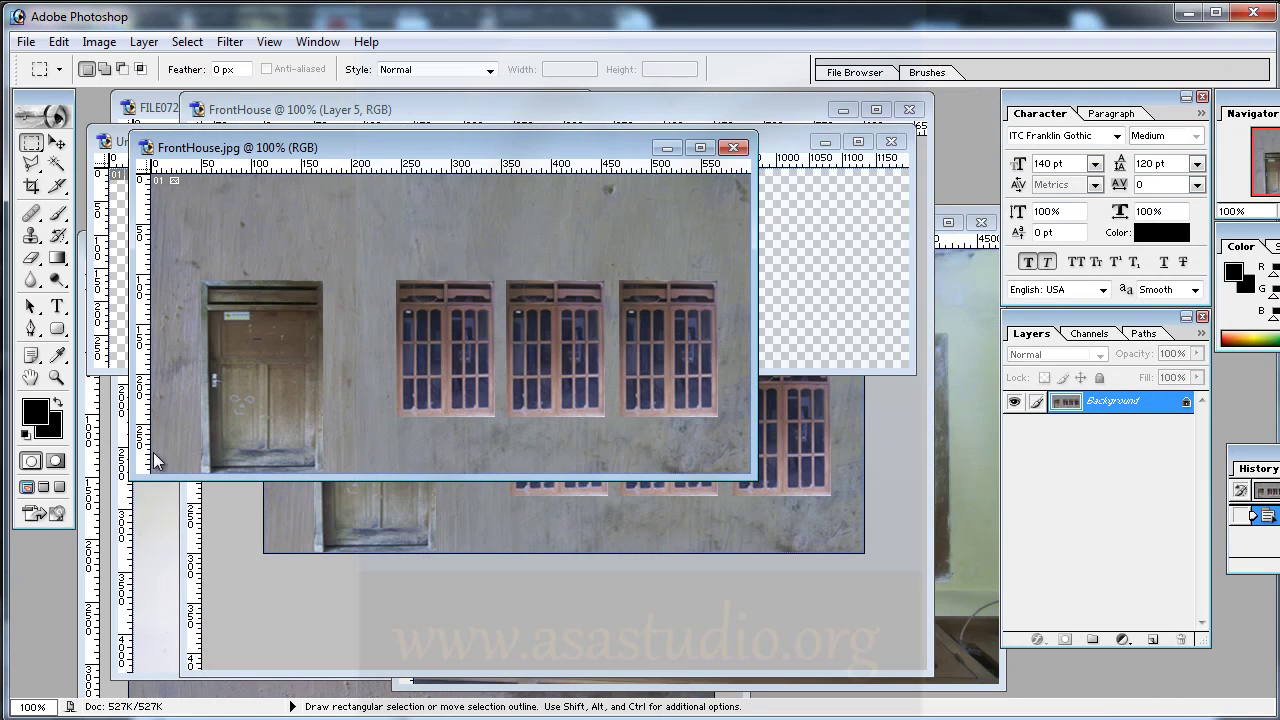
Copy the FrontHouse photo into Untitled-1 as a new layer and flip it horizontally.
{"action": "left_click_drag", "start_coordinate": [418, 150], "coordinate": [668, 243]}
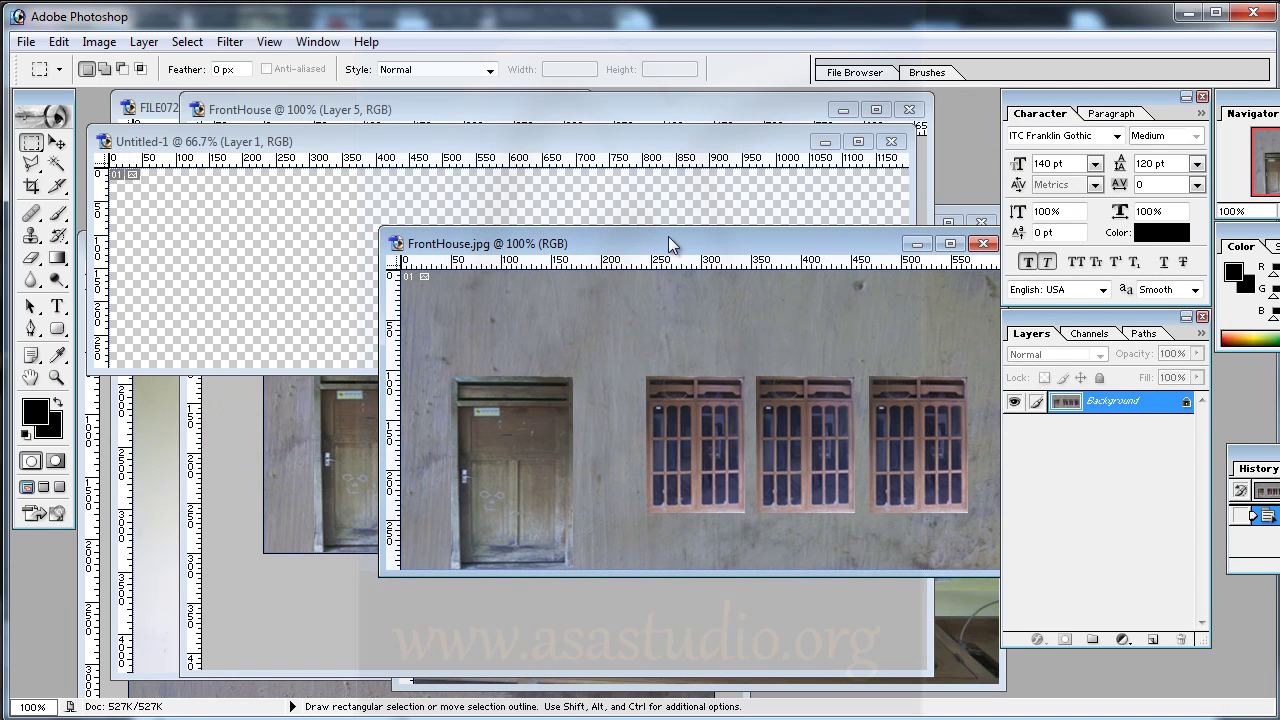
{"action": "left_click_drag", "start_coordinate": [667, 358], "coordinate": [249, 214], "text": "ctrl"}
{"action": "right_click", "coordinate": [245, 217]}
{"action": "left_click", "coordinate": [340, 357]}
{"action": "right_click", "coordinate": [349, 221]}
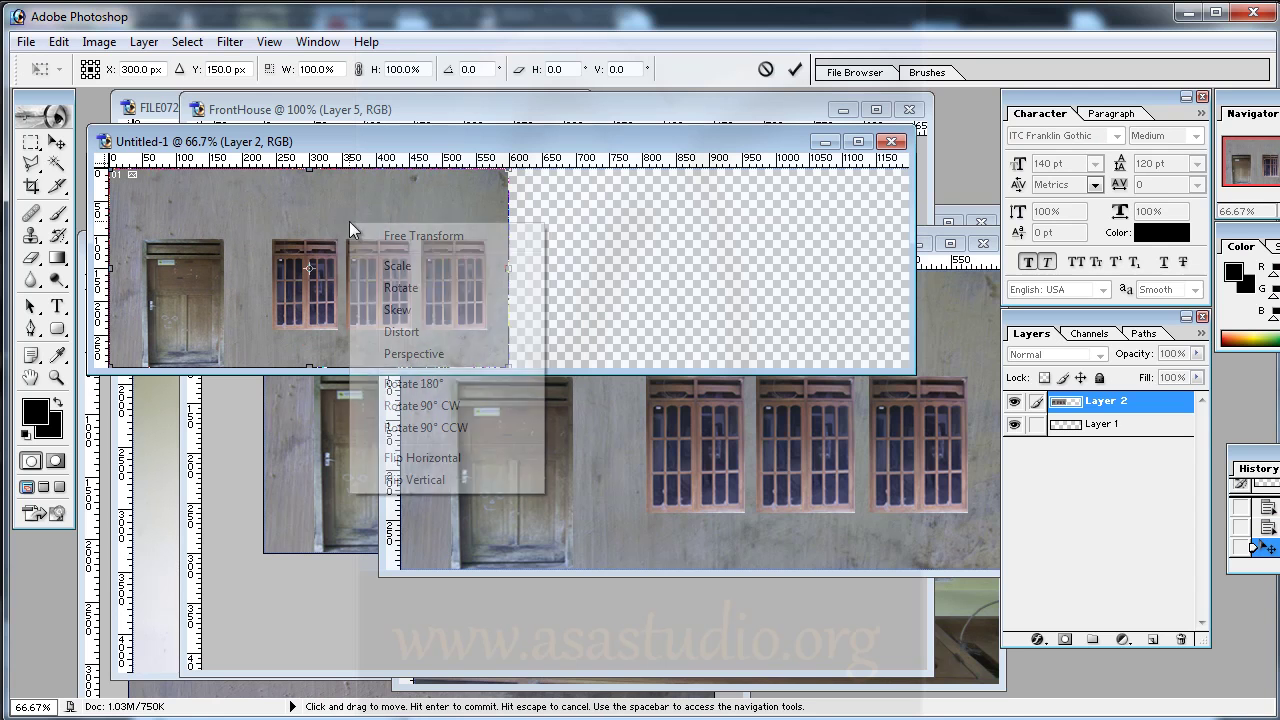
{"action": "left_click", "coordinate": [422, 460]}
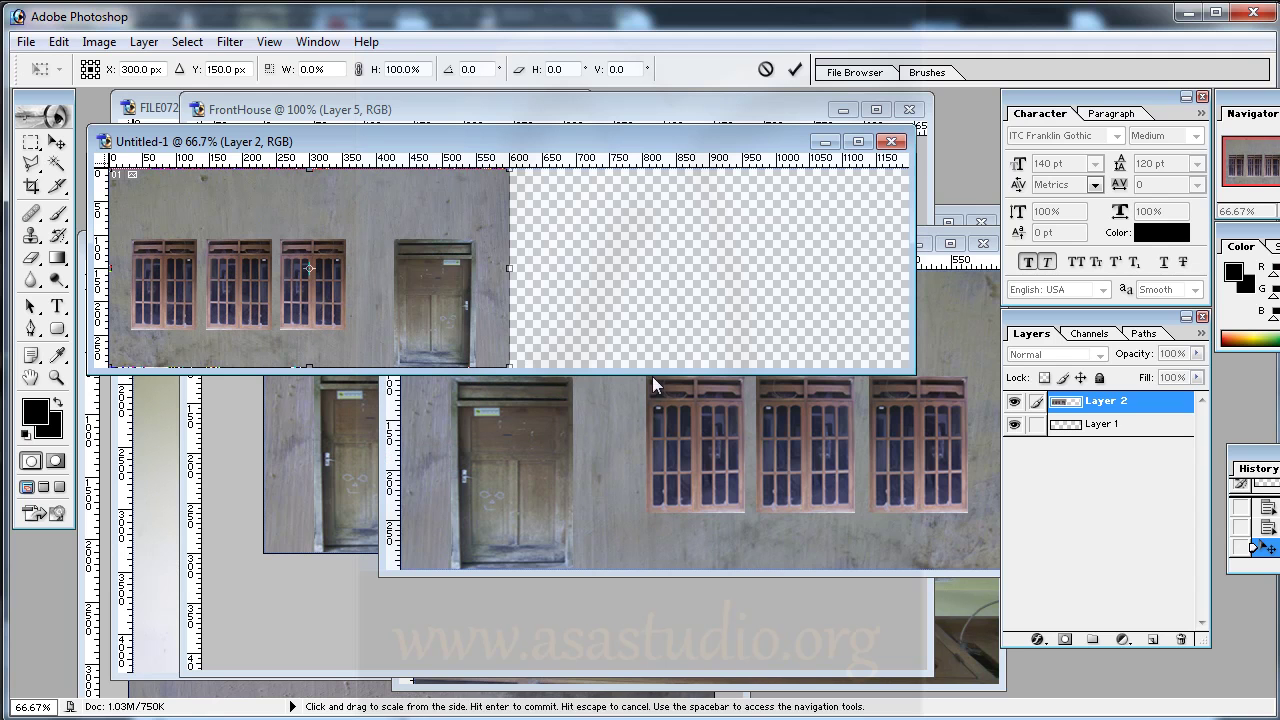
{"action": "left_click", "coordinate": [601, 458]}
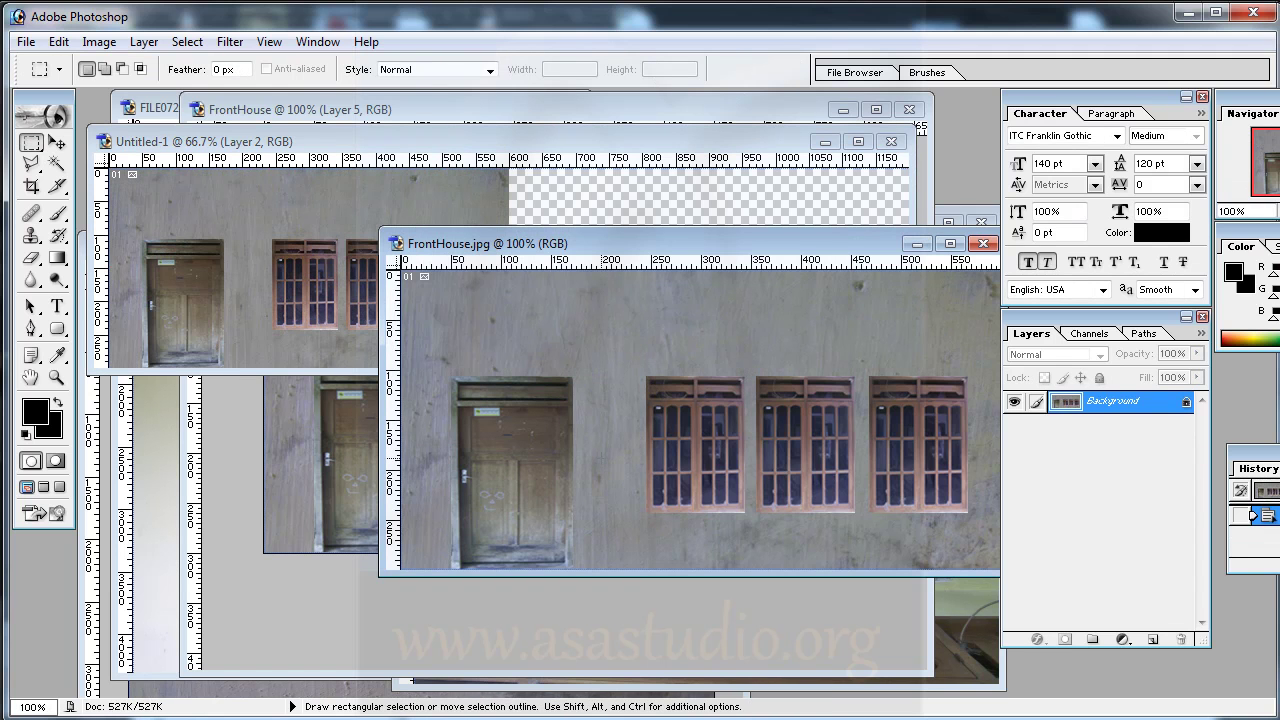
Rearrange the document windows and bring the layered FrontHouse document to the front.
{"action": "left_click_drag", "start_coordinate": [571, 248], "coordinate": [714, 469]}
{"action": "left_click", "coordinate": [414, 139]}
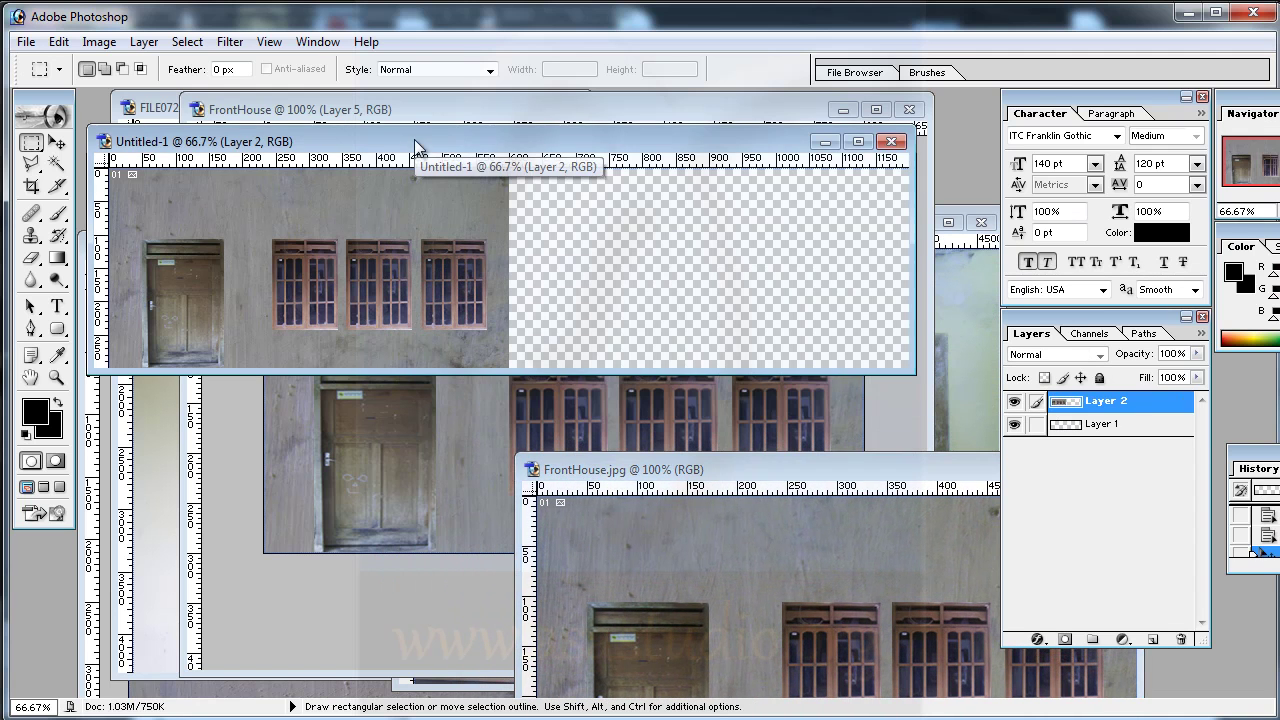
{"action": "left_click", "coordinate": [517, 107]}
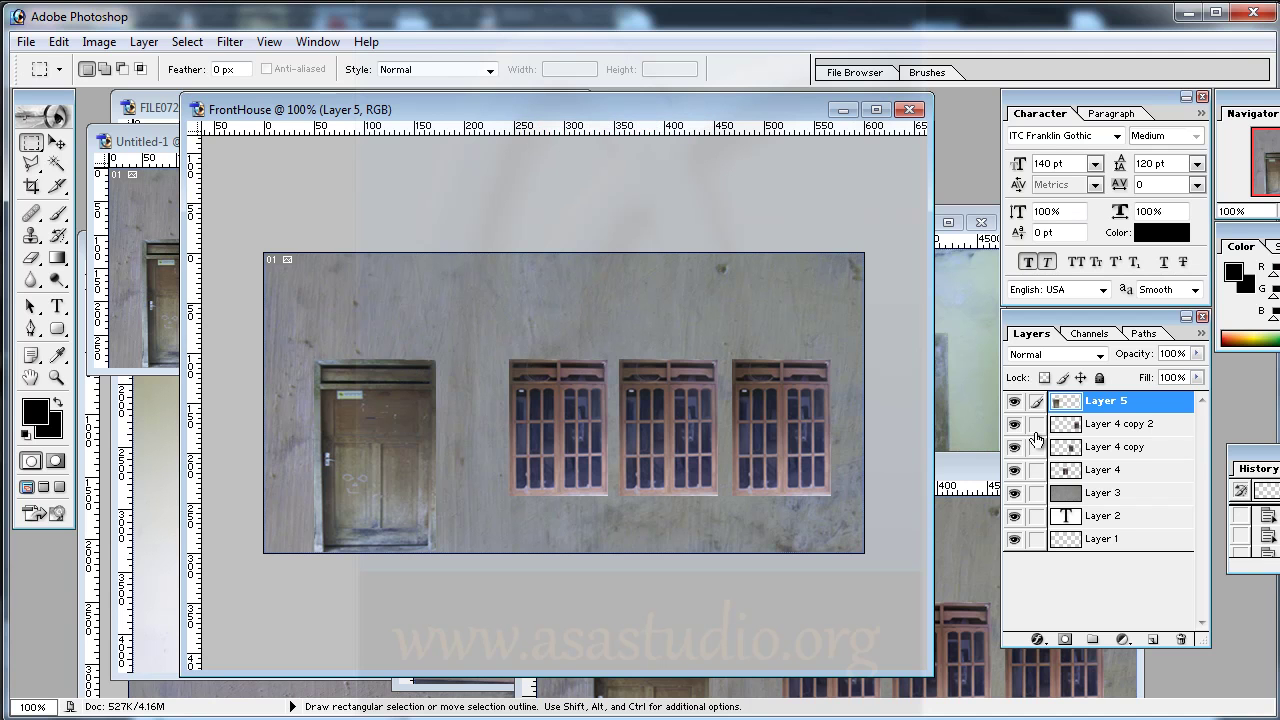
Copy the plain wall Layer 3 into Untitled-1 and slide it right to cover the canvas.
{"action": "left_click", "coordinate": [1095, 493]}
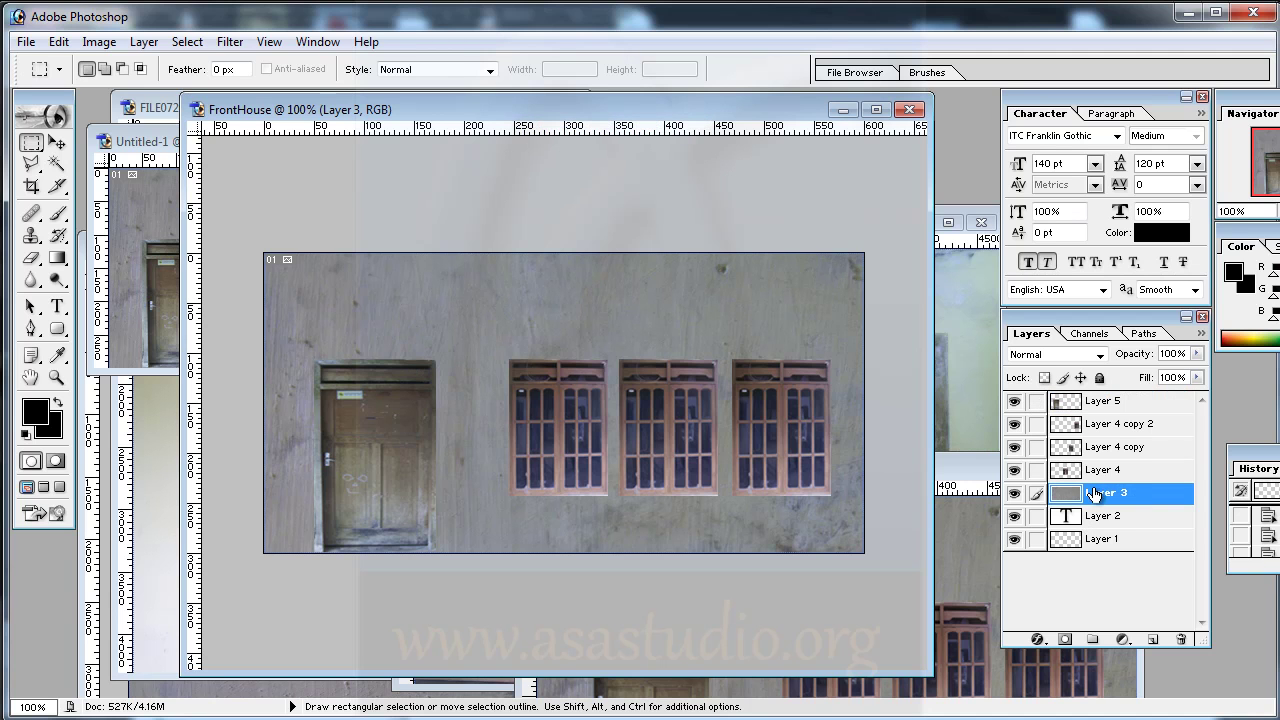
{"action": "key", "text": "ctrl"}
{"action": "left_click_drag", "start_coordinate": [418, 326], "coordinate": [152, 213], "text": "ctrl"}
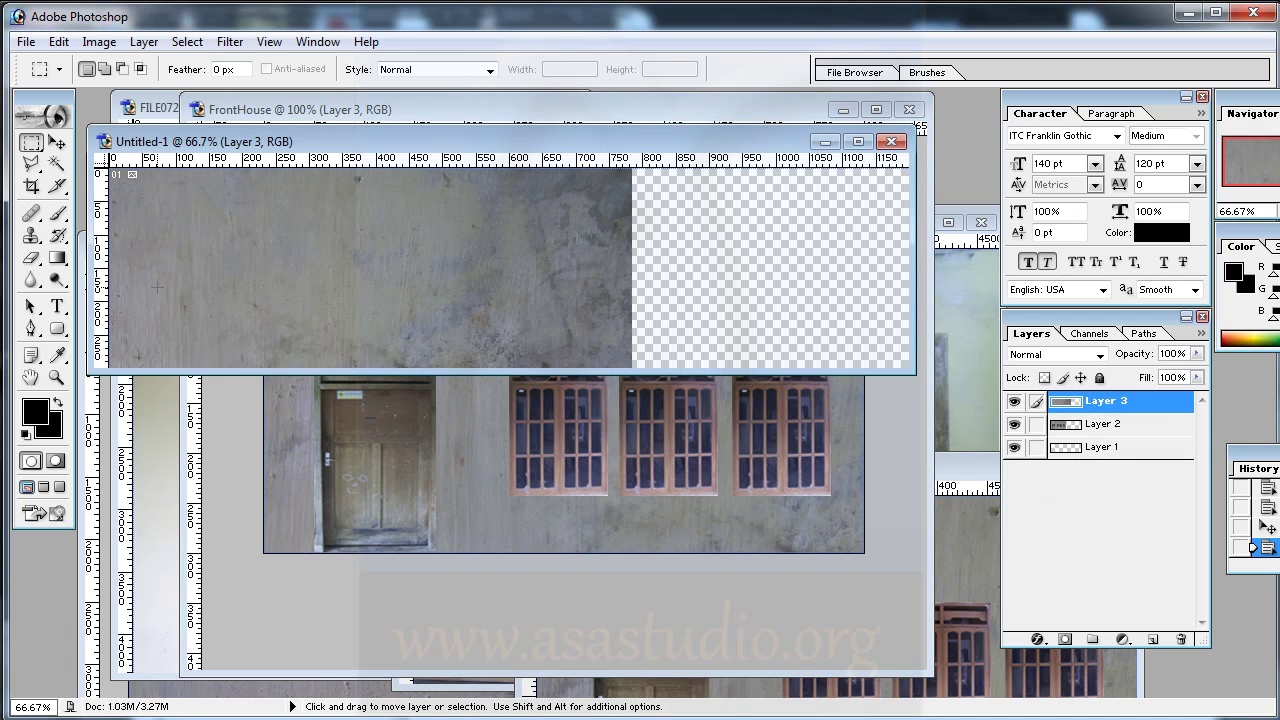
{"action": "left_click_drag", "start_coordinate": [196, 249], "coordinate": [677, 274], "text": "ctrl"}
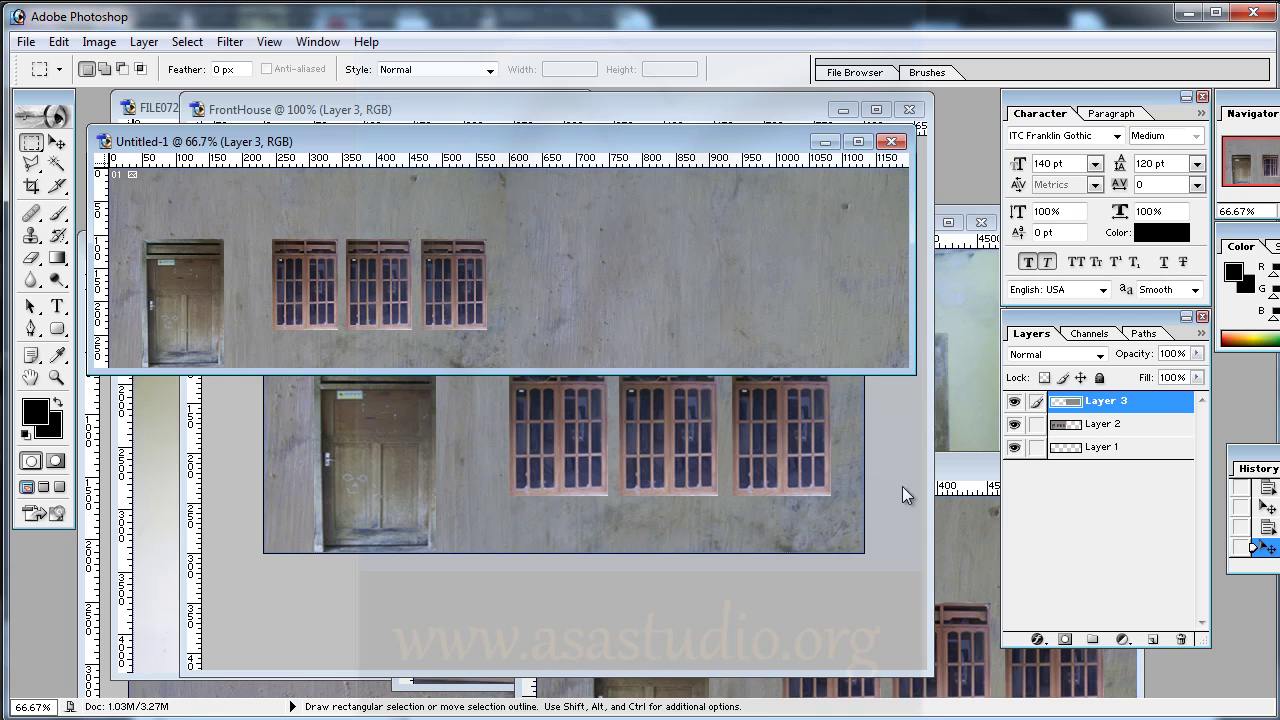
{"action": "left_click", "coordinate": [386, 502]}
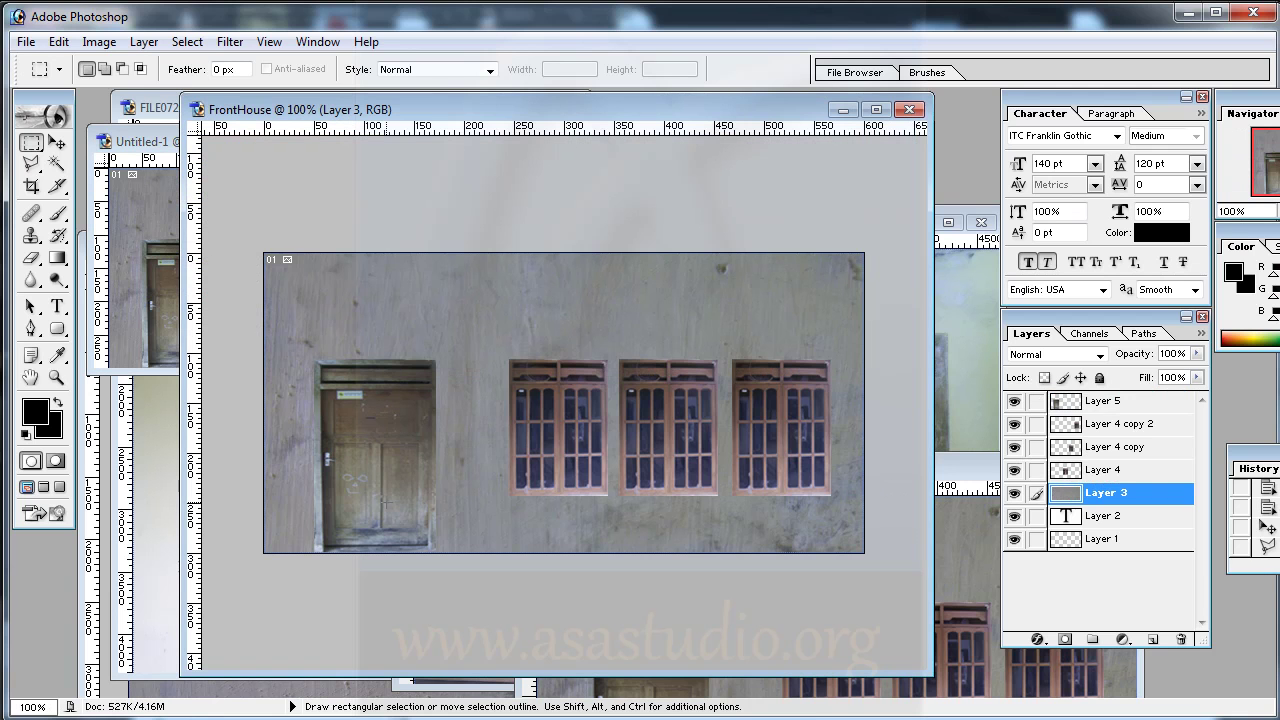
Copy the door layer and a single window layer into Untitled-1, placing the window beside the door.
{"action": "left_click", "coordinate": [1092, 404]}
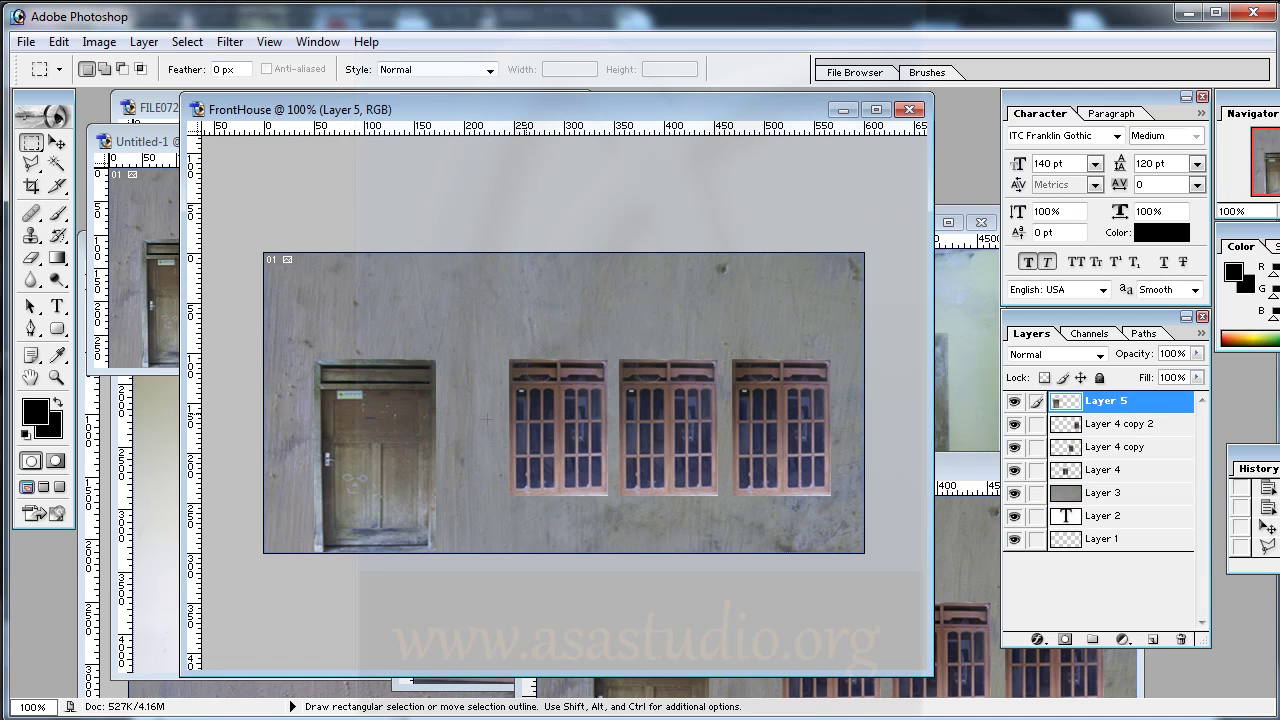
{"action": "left_click_drag", "start_coordinate": [382, 439], "coordinate": [566, 302], "text": "ctrl"}
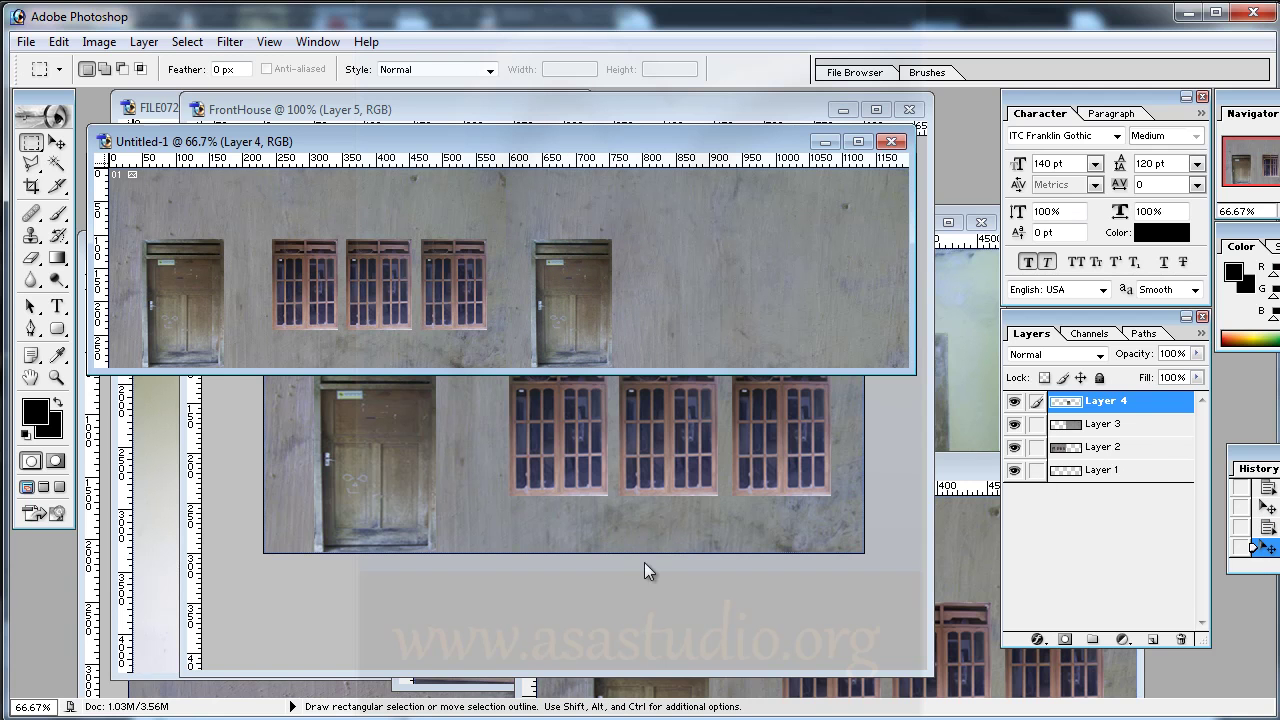
{"action": "left_click", "coordinate": [455, 507]}
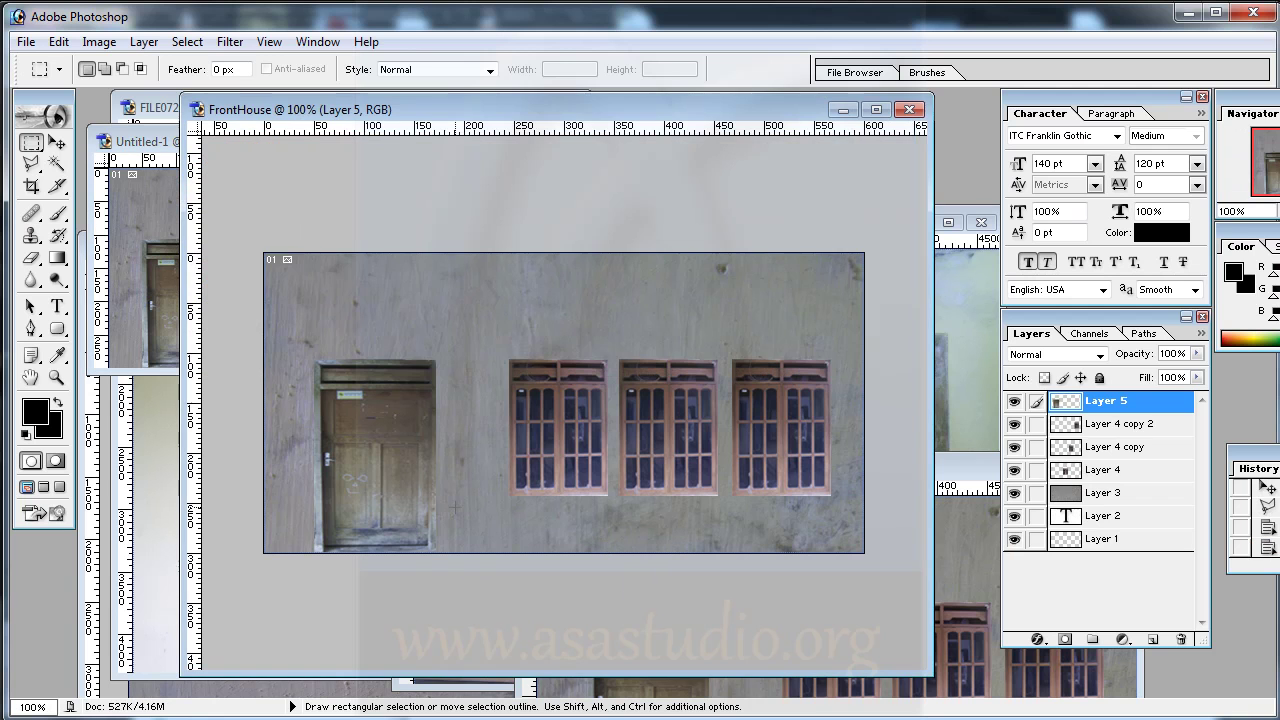
{"action": "left_click", "coordinate": [1092, 427]}
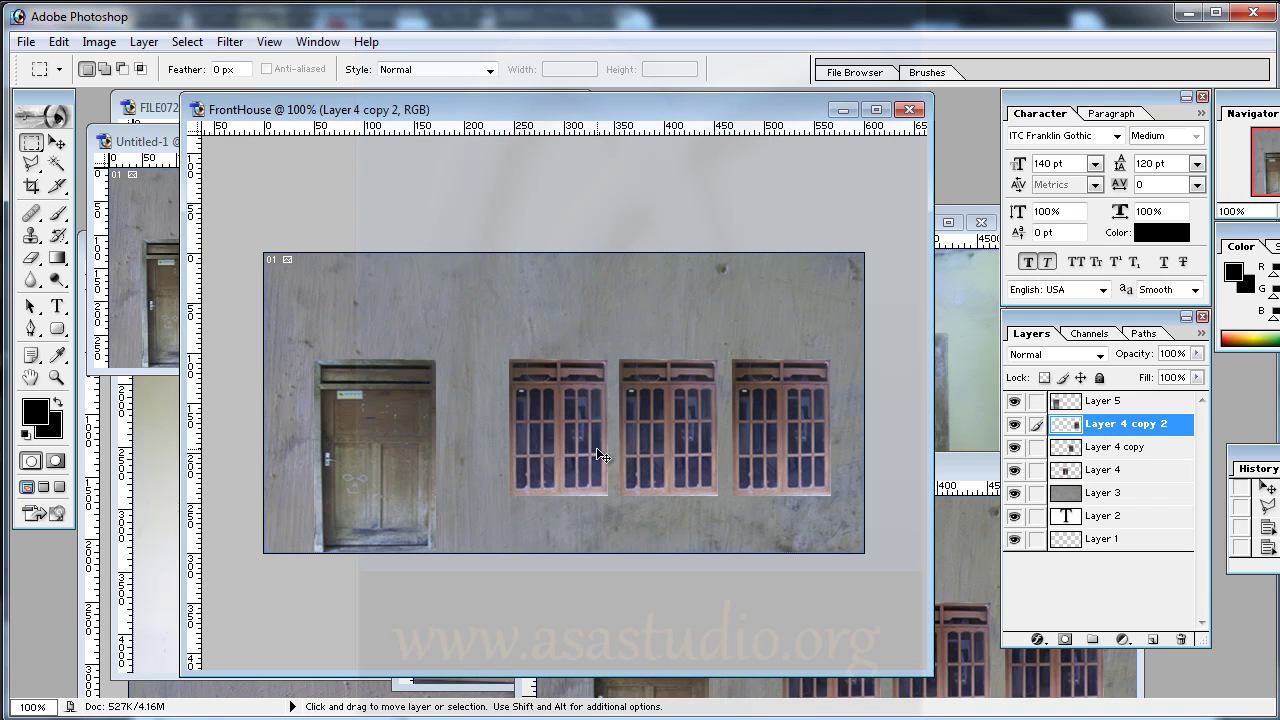
{"action": "left_click_drag", "start_coordinate": [589, 446], "coordinate": [139, 317], "text": "ctrl"}
{"action": "left_click_drag", "start_coordinate": [273, 317], "coordinate": [722, 301], "text": "ctrl"}
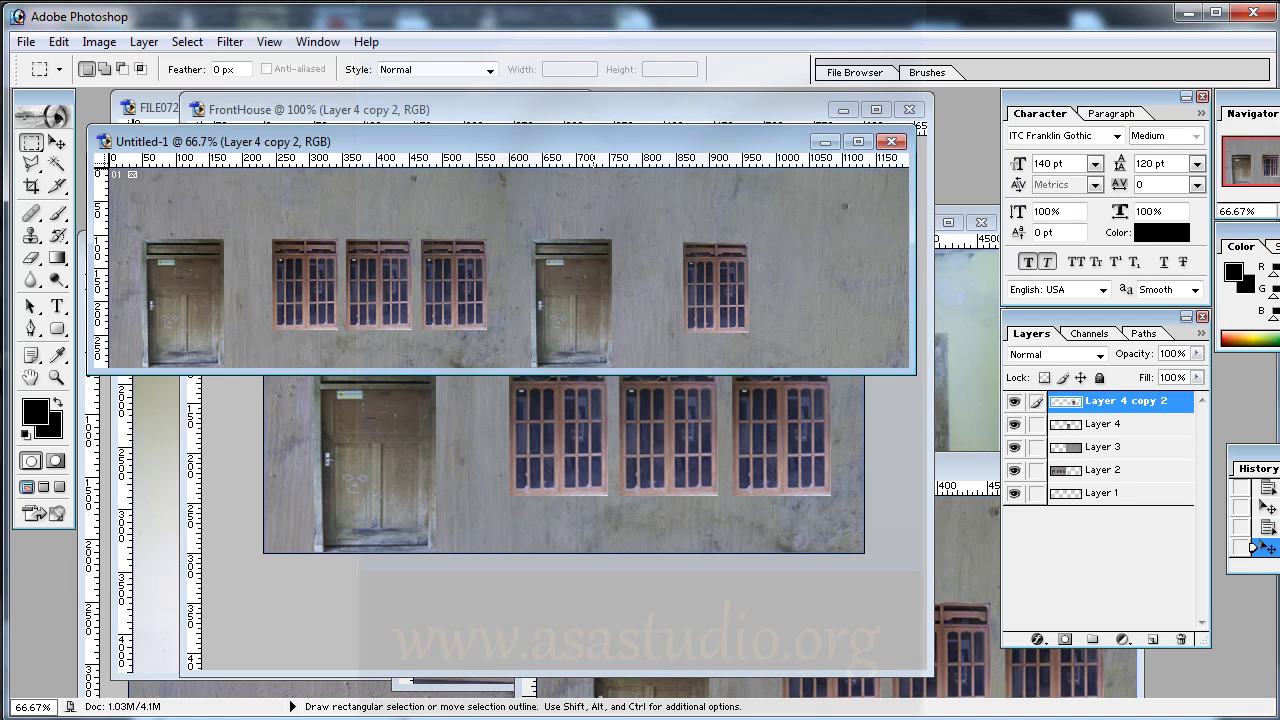
Add a horizontal guide at the window tops and nudge the new window into alignment.
{"action": "left_click_drag", "start_coordinate": [593, 156], "coordinate": [604, 233]}
{"action": "key", "text": "ctrl+plus"}
{"action": "key", "text": "ctrl+plus"}
{"action": "key", "text": "ctrl+plus"}
{"action": "key", "text": "ctrl+plus"}
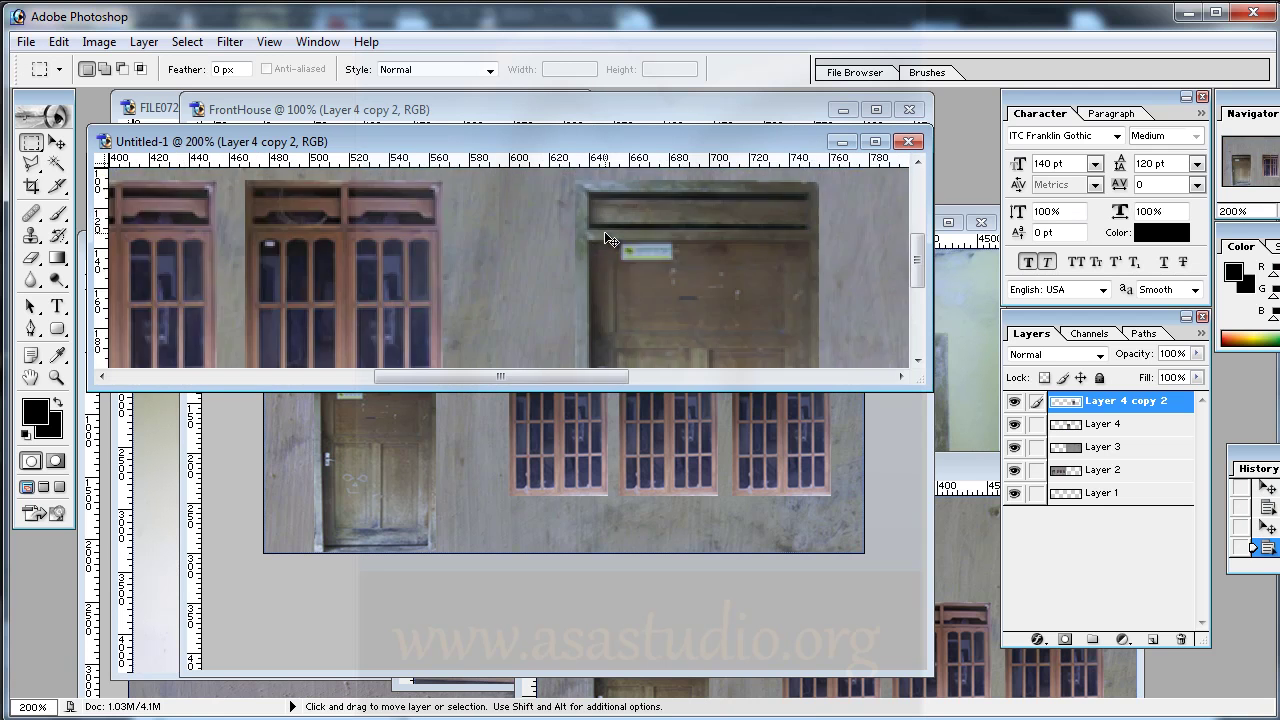
{"action": "scroll", "coordinate": [664, 238], "scroll_direction": "up", "scroll_amount": 4}
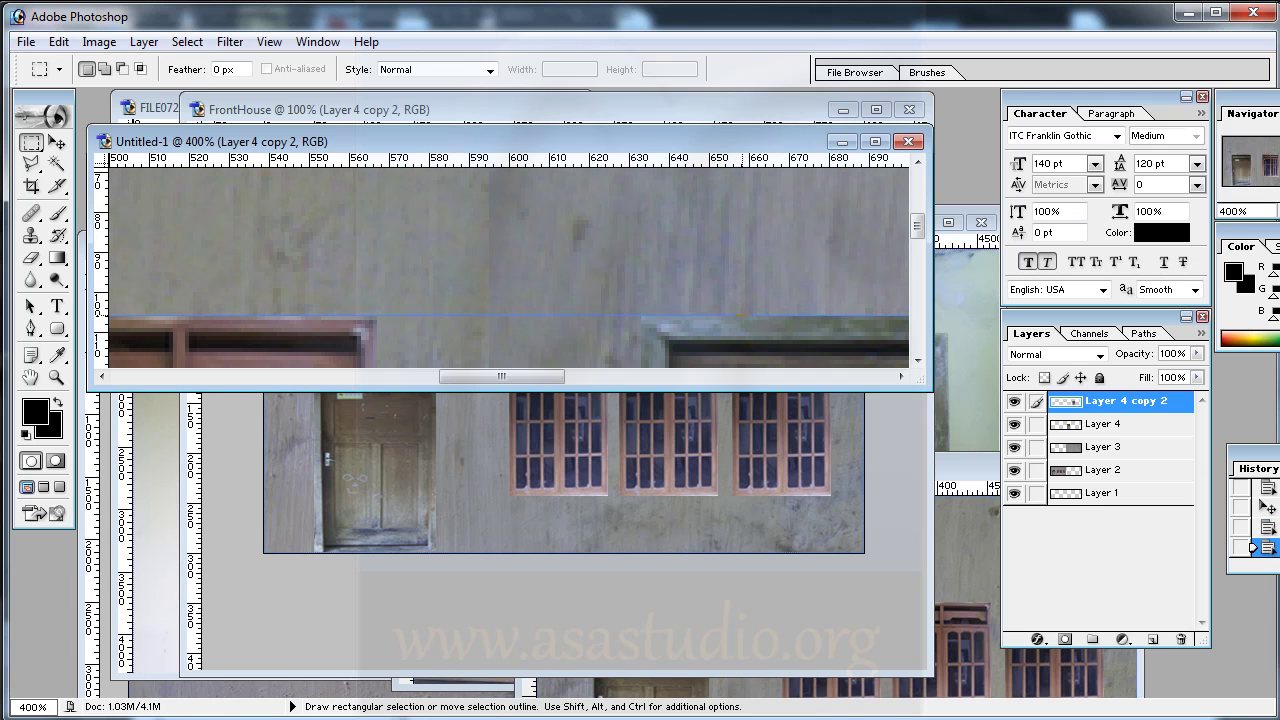
{"action": "scroll", "coordinate": [743, 316], "scroll_direction": "down", "scroll_amount": 4}
{"action": "key", "text": "ctrl"}
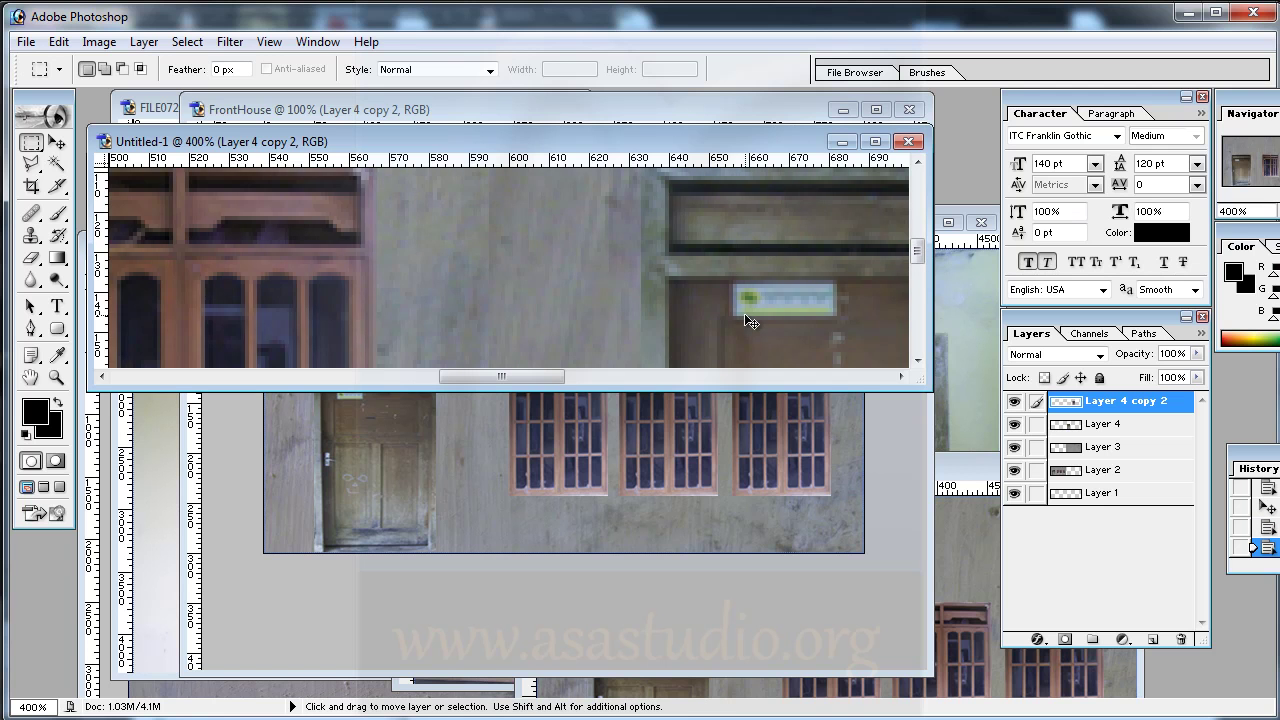
{"action": "key", "text": "ctrl+minus"}
{"action": "key", "text": "ctrl+minus"}
{"action": "key", "text": "ctrl+minus"}
{"action": "key", "text": "ctrl+minus"}
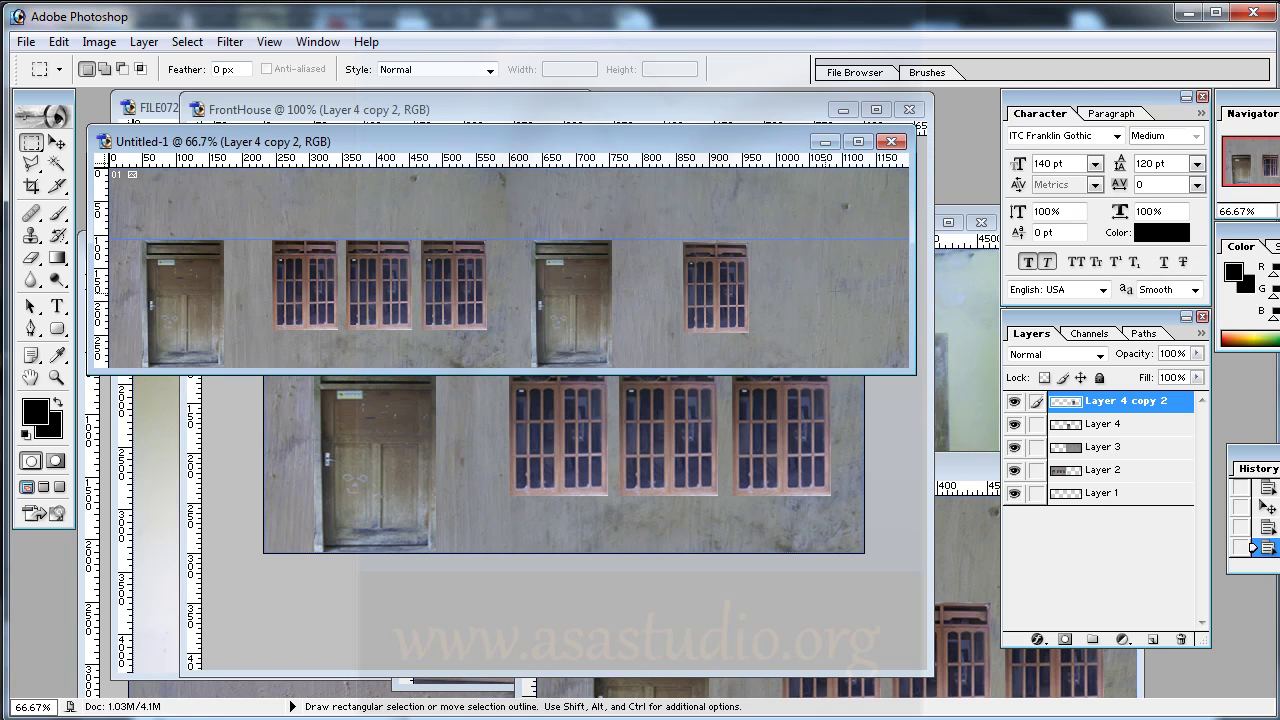
{"action": "left_click_drag", "start_coordinate": [707, 311], "coordinate": [665, 310], "text": "ctrl"}
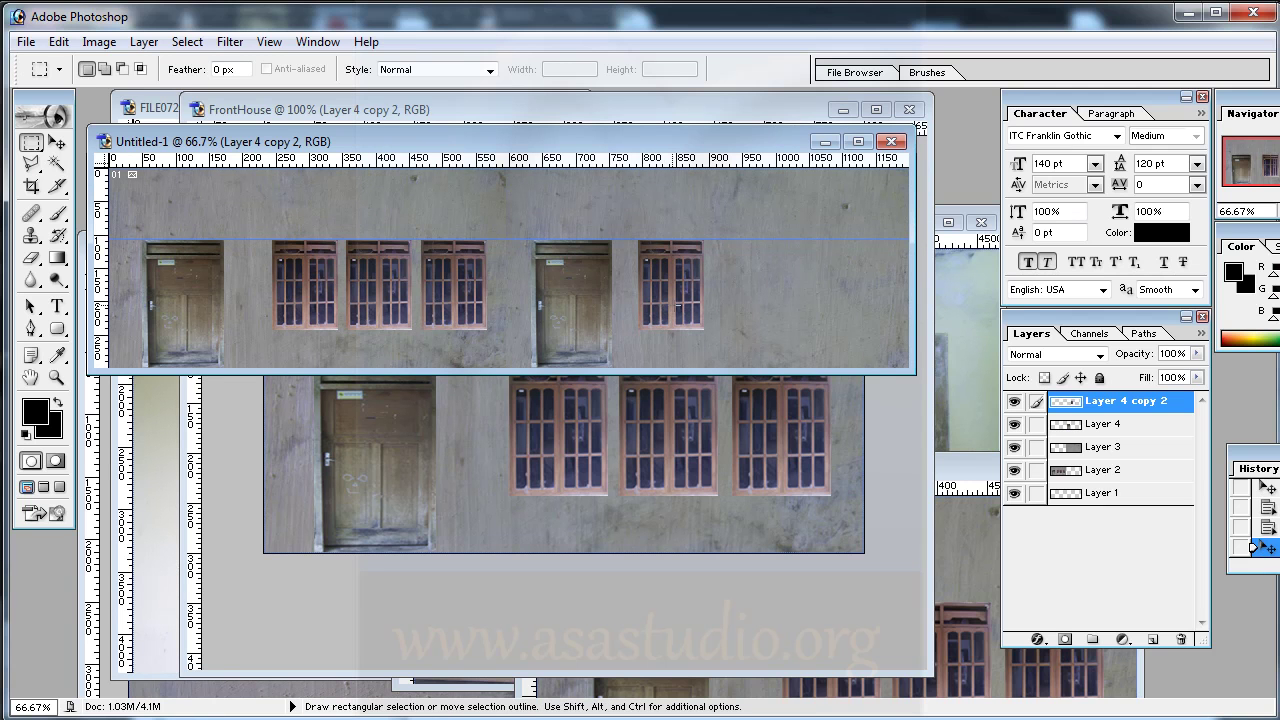
Duplicate the window layer twice and line the copies up to the right end.
{"action": "left_click_drag", "start_coordinate": [1068, 408], "coordinate": [995, 546]}
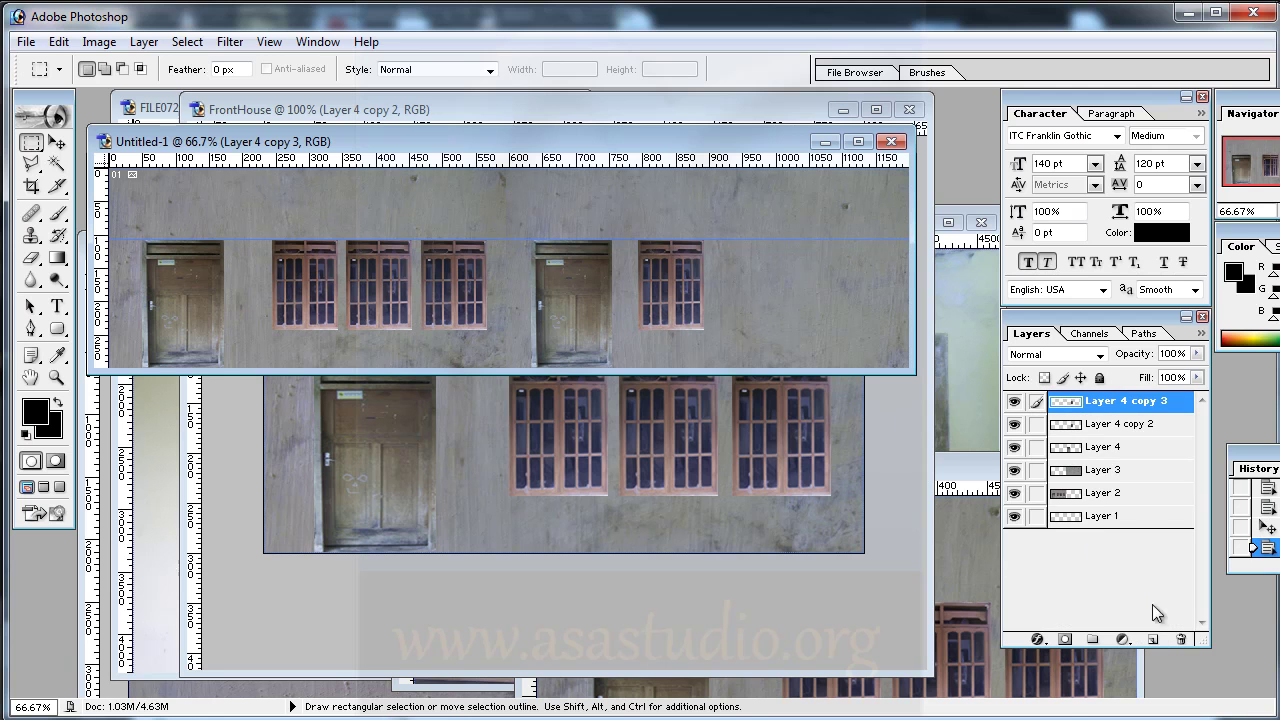
{"action": "left_click_drag", "start_coordinate": [677, 282], "coordinate": [758, 280]}
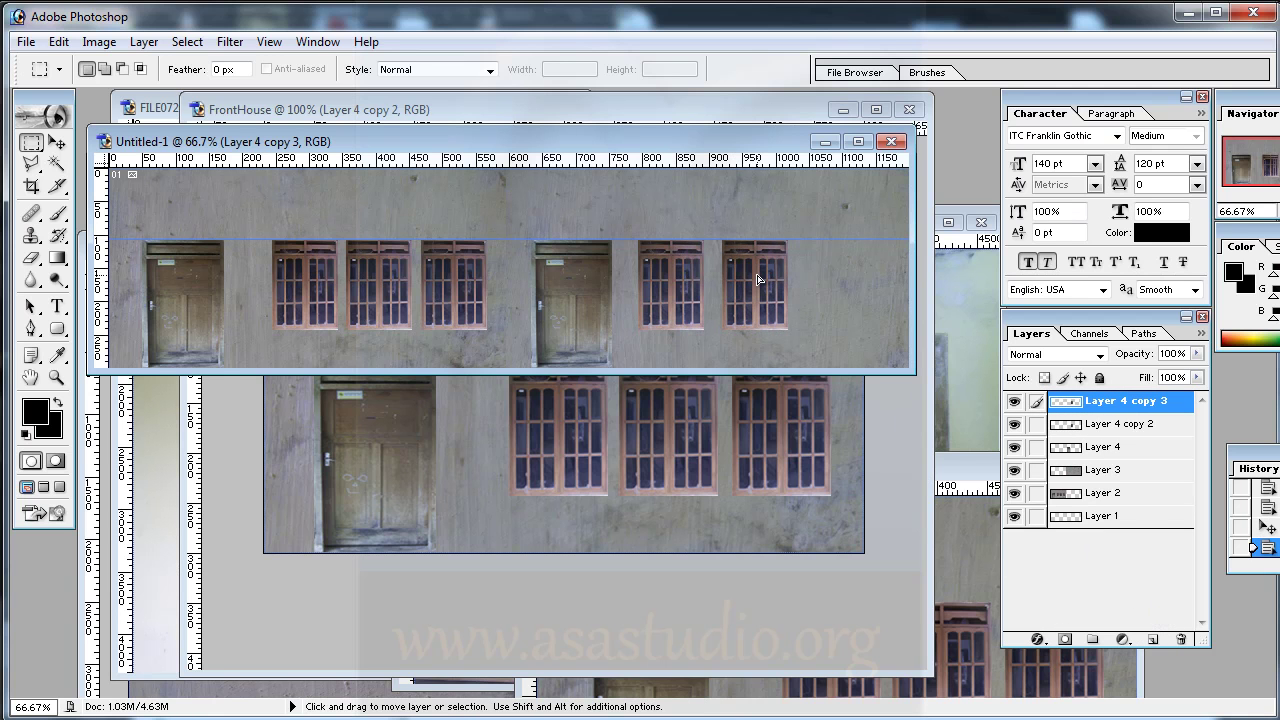
{"action": "left_click_drag", "start_coordinate": [1084, 404], "coordinate": [1156, 641]}
{"action": "left_click_drag", "start_coordinate": [774, 288], "coordinate": [842, 282], "text": "ctrl"}
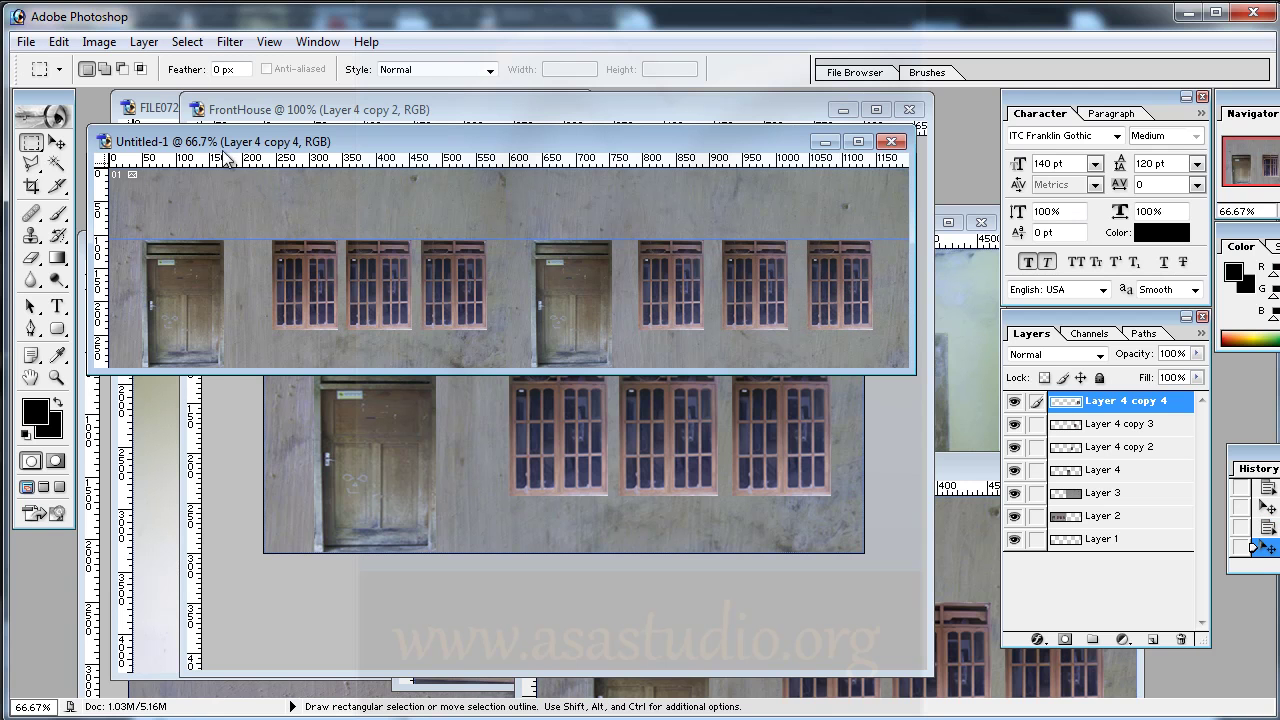
Save Untitled-1 for Web as a JPEG named SideHouse.jpg in the Material folder.
{"action": "left_click", "coordinate": [26, 44]}
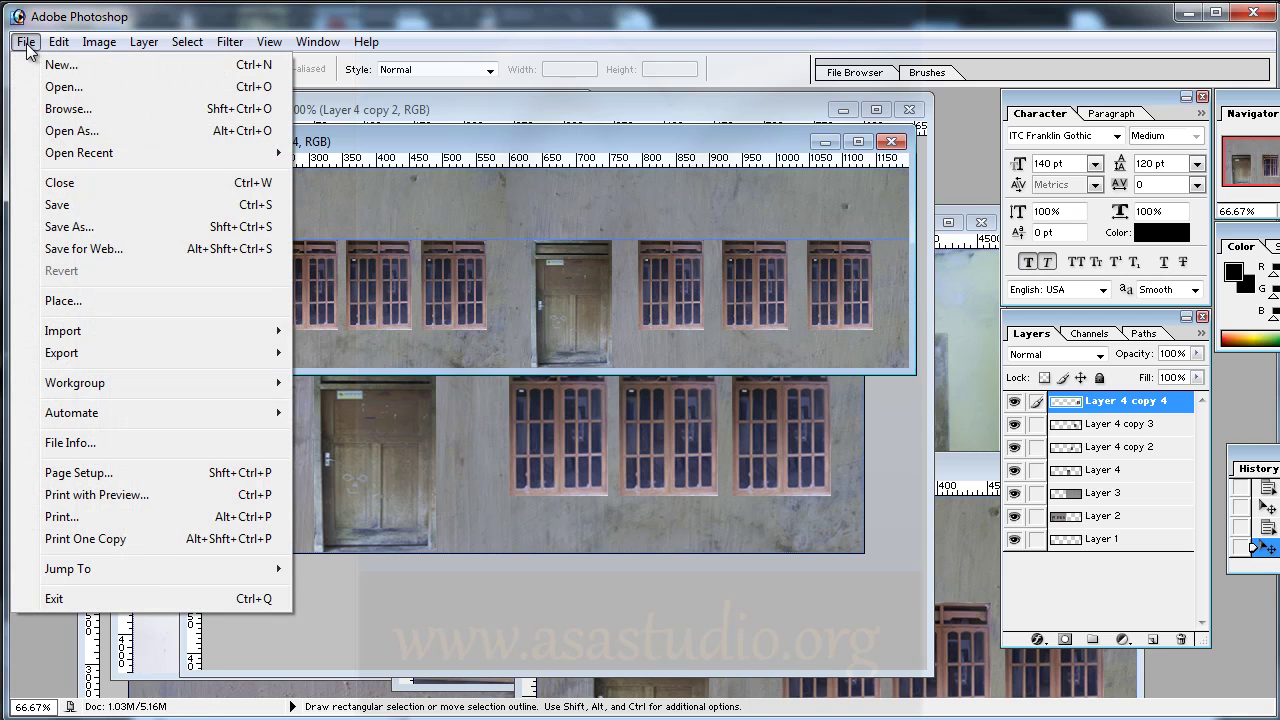
{"action": "left_click", "coordinate": [86, 249]}
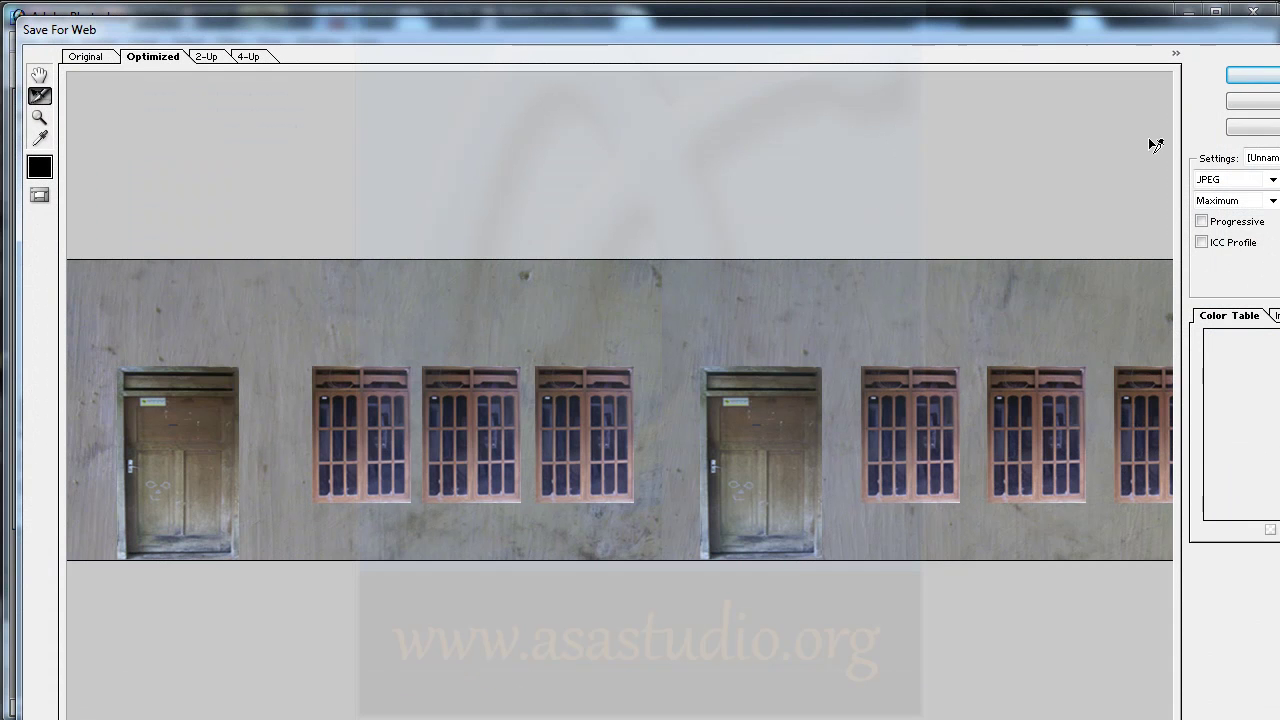
{"action": "left_click", "coordinate": [1254, 76]}
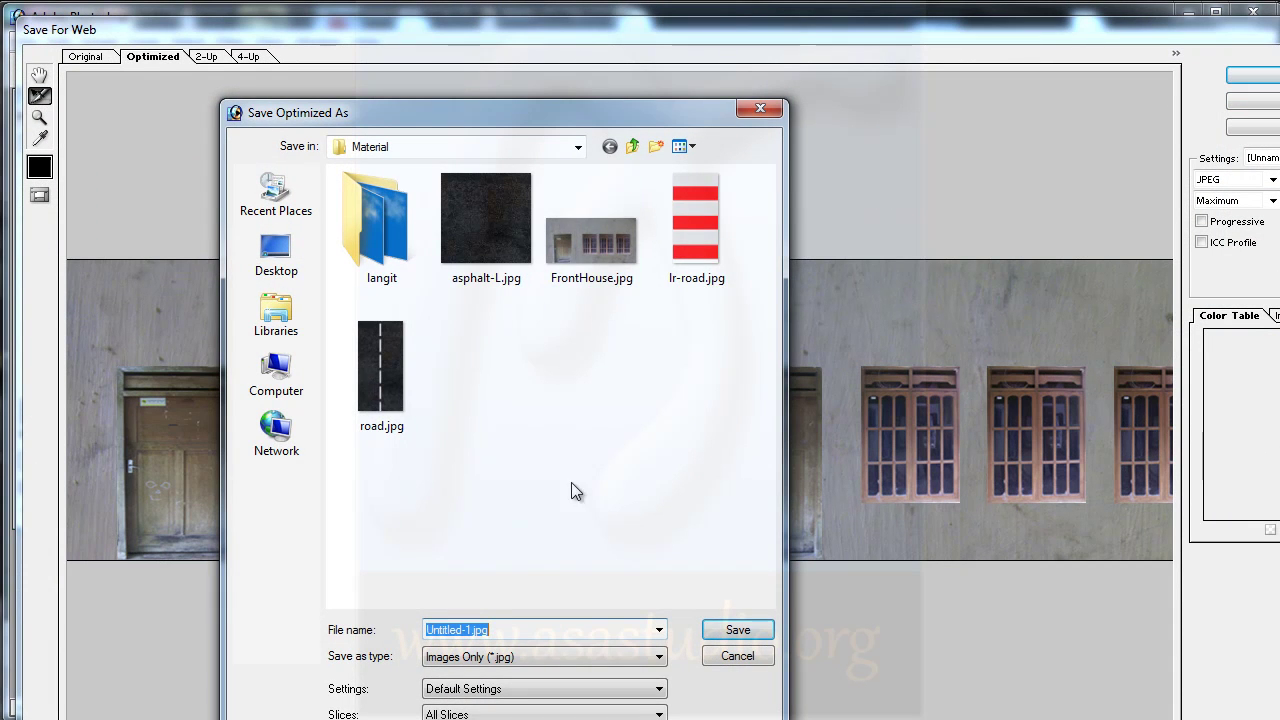
{"action": "left_click", "coordinate": [588, 255]}
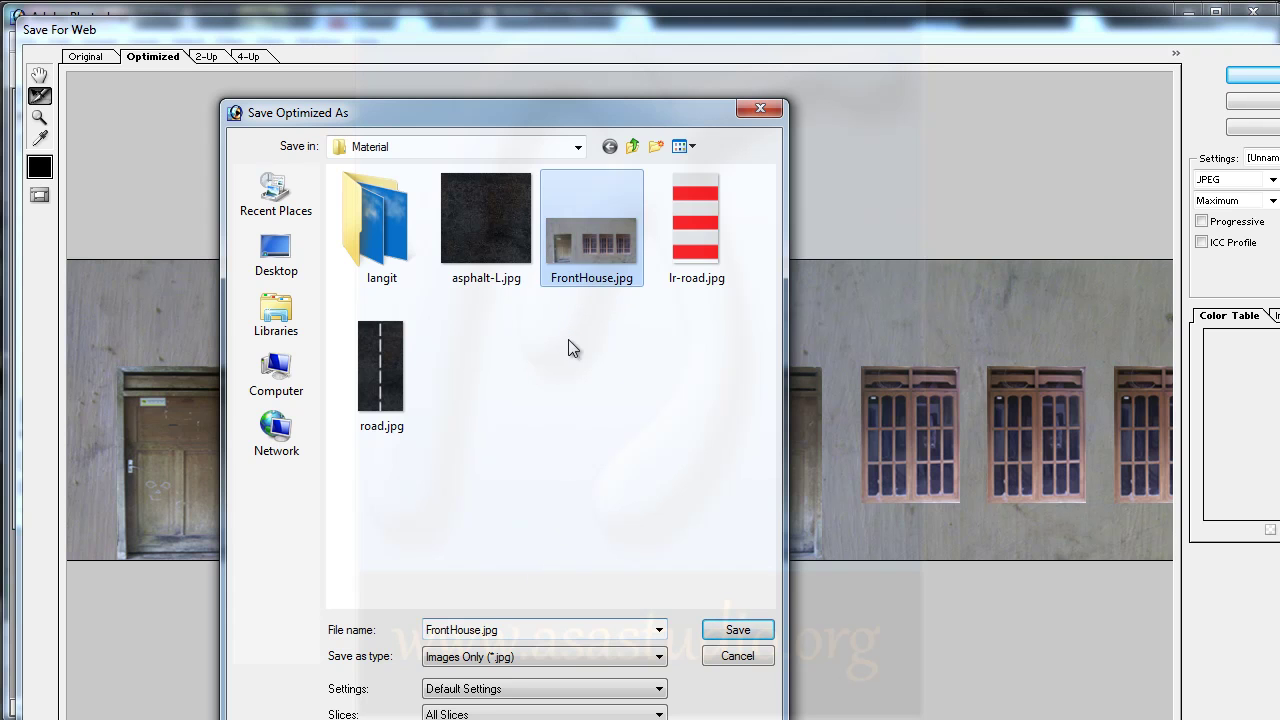
{"action": "double_click", "coordinate": [459, 630]}
{"action": "left_click_drag", "start_coordinate": [449, 630], "coordinate": [392, 632]}
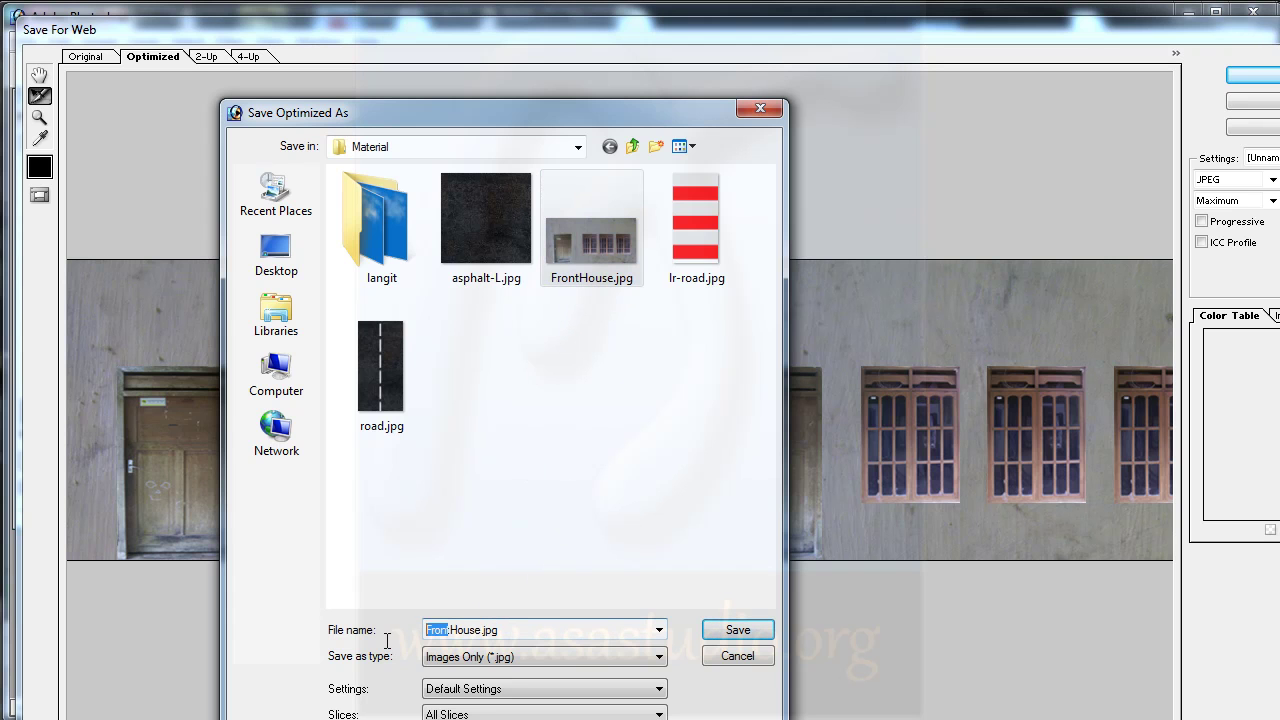
{"action": "type", "text": "Side"}
{"action": "left_click", "coordinate": [730, 626]}
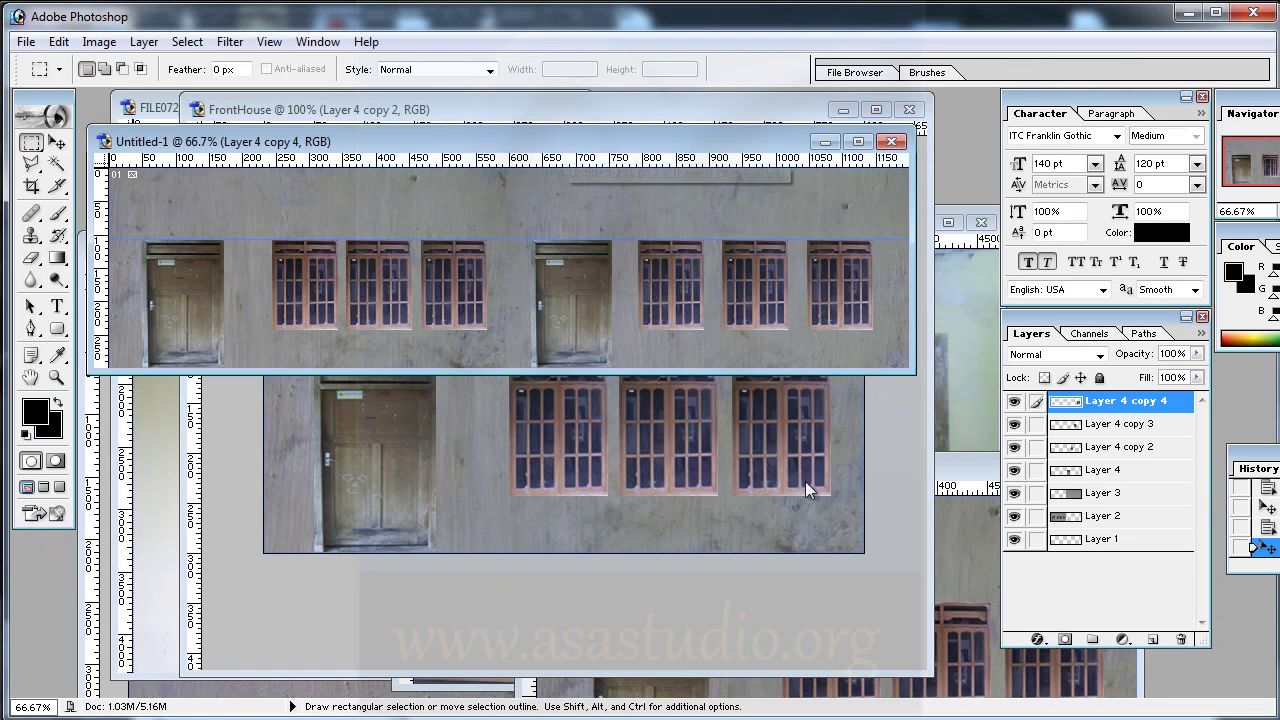
Hide the door layer and the three window layers, leaving only bare wall.
{"action": "left_click", "coordinate": [884, 482]}
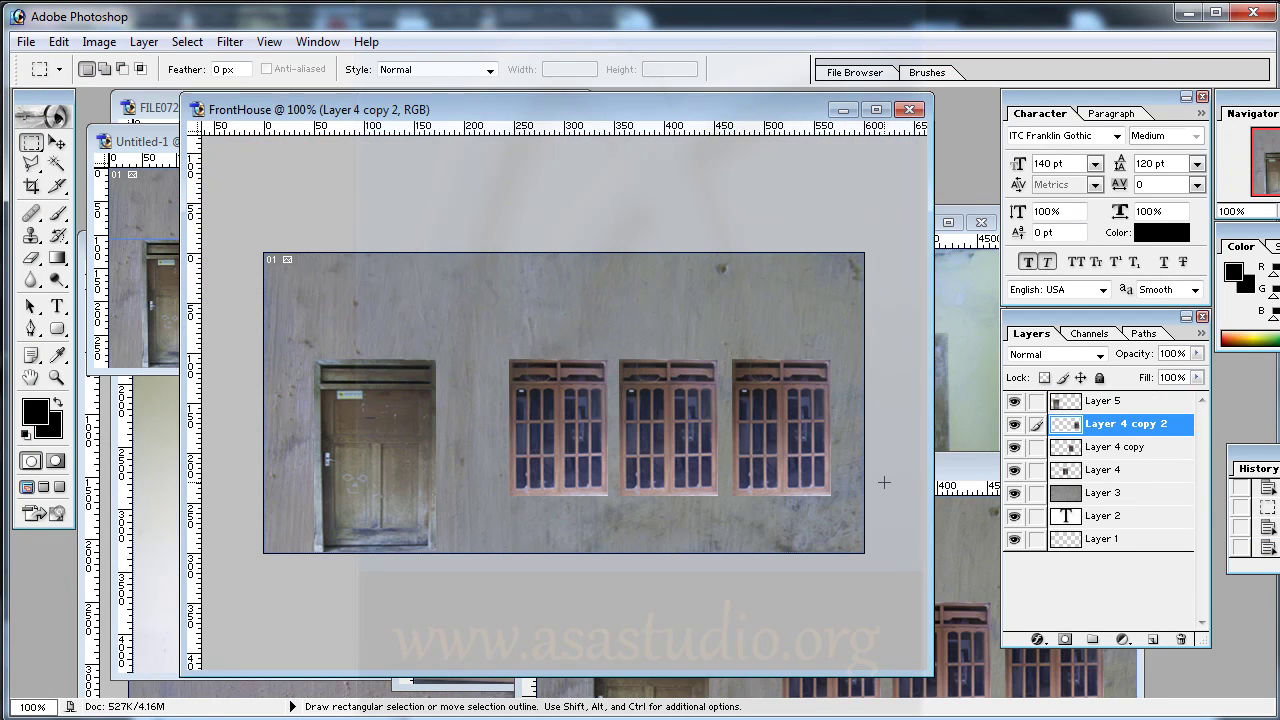
{"action": "left_click", "coordinate": [1014, 401]}
{"action": "left_click", "coordinate": [1014, 424]}
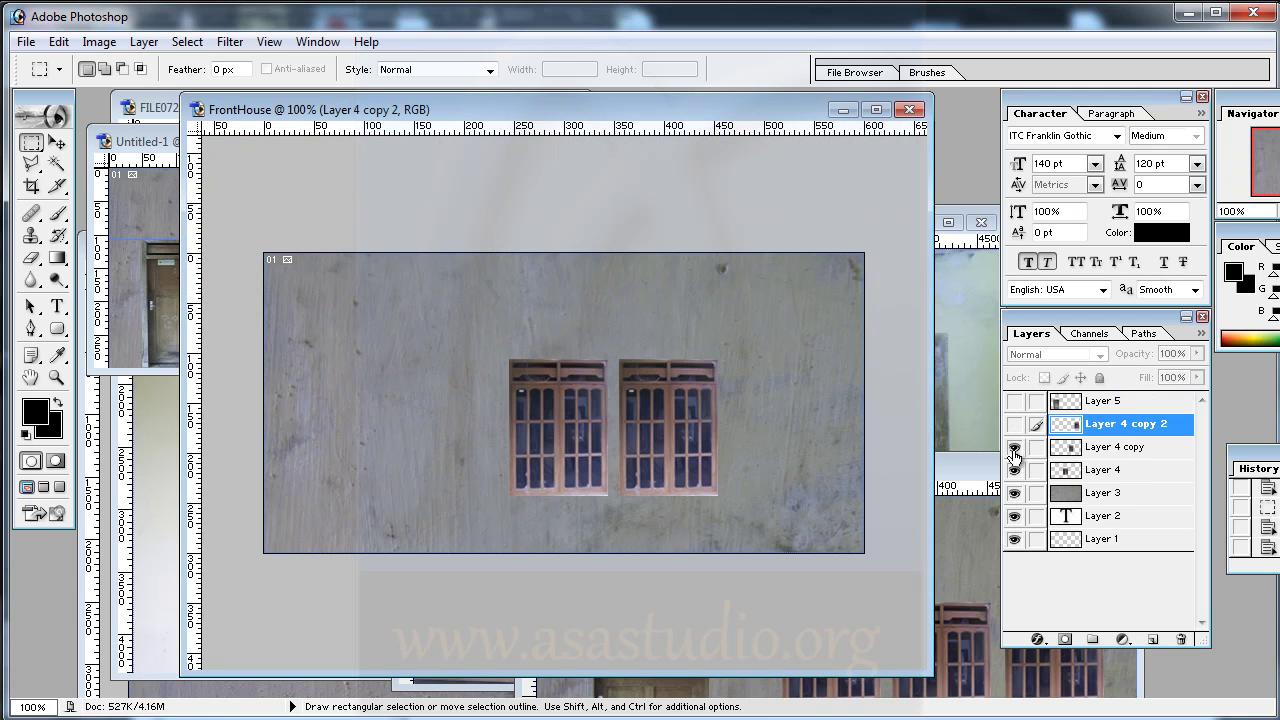
{"action": "left_click", "coordinate": [1014, 447]}
{"action": "left_click", "coordinate": [1014, 470]}
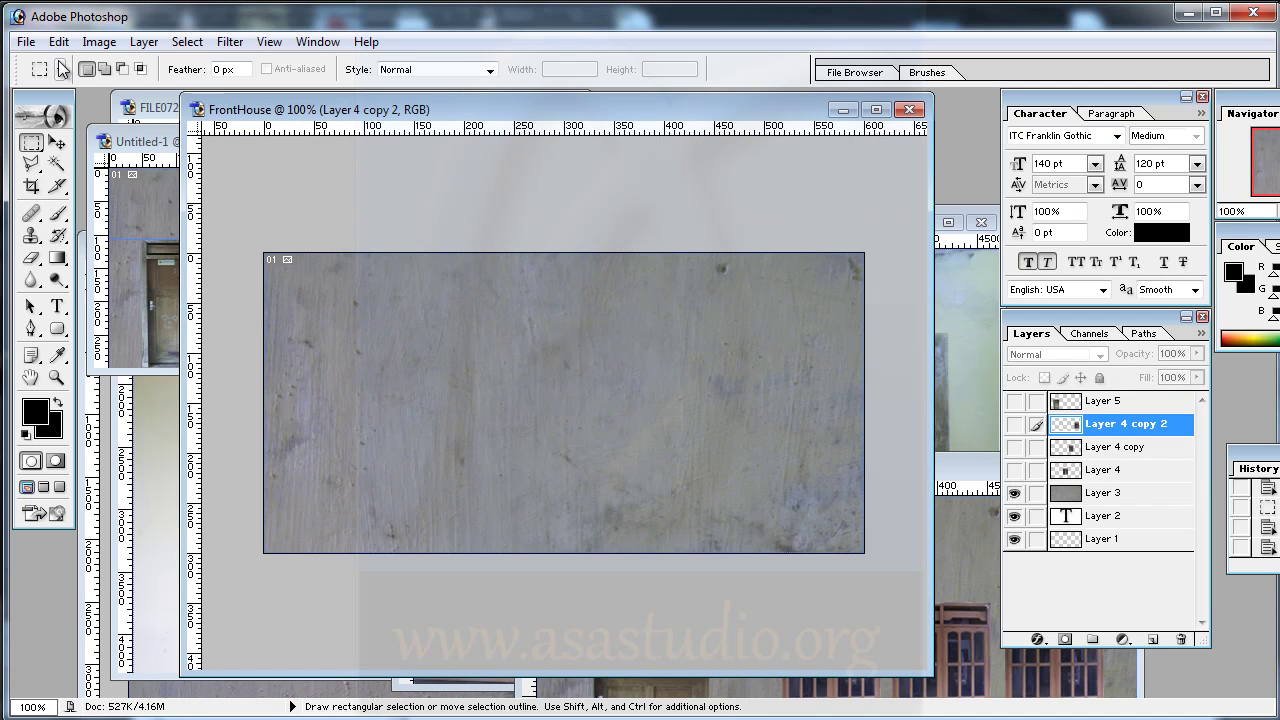
Save the plain wall image for Web as wall.jpg in the Material folder.
{"action": "left_click", "coordinate": [26, 42]}
{"action": "left_click", "coordinate": [70, 249]}
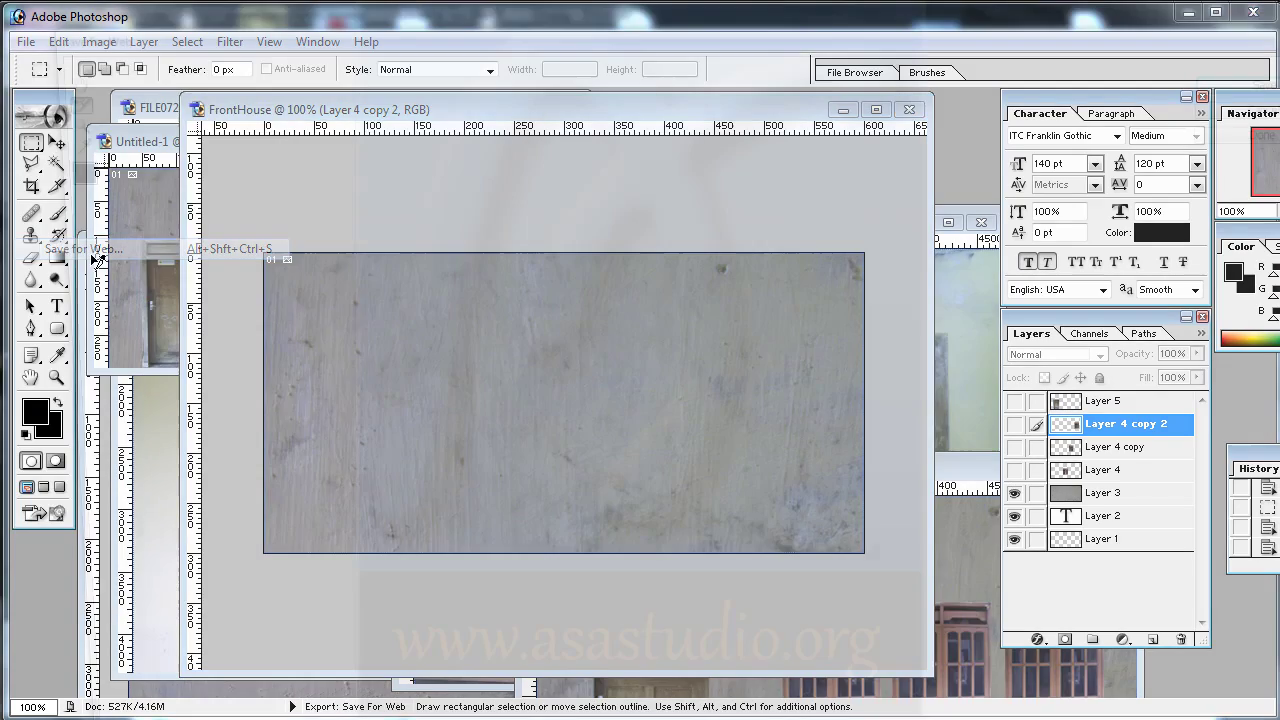
{"action": "left_click", "coordinate": [1265, 80]}
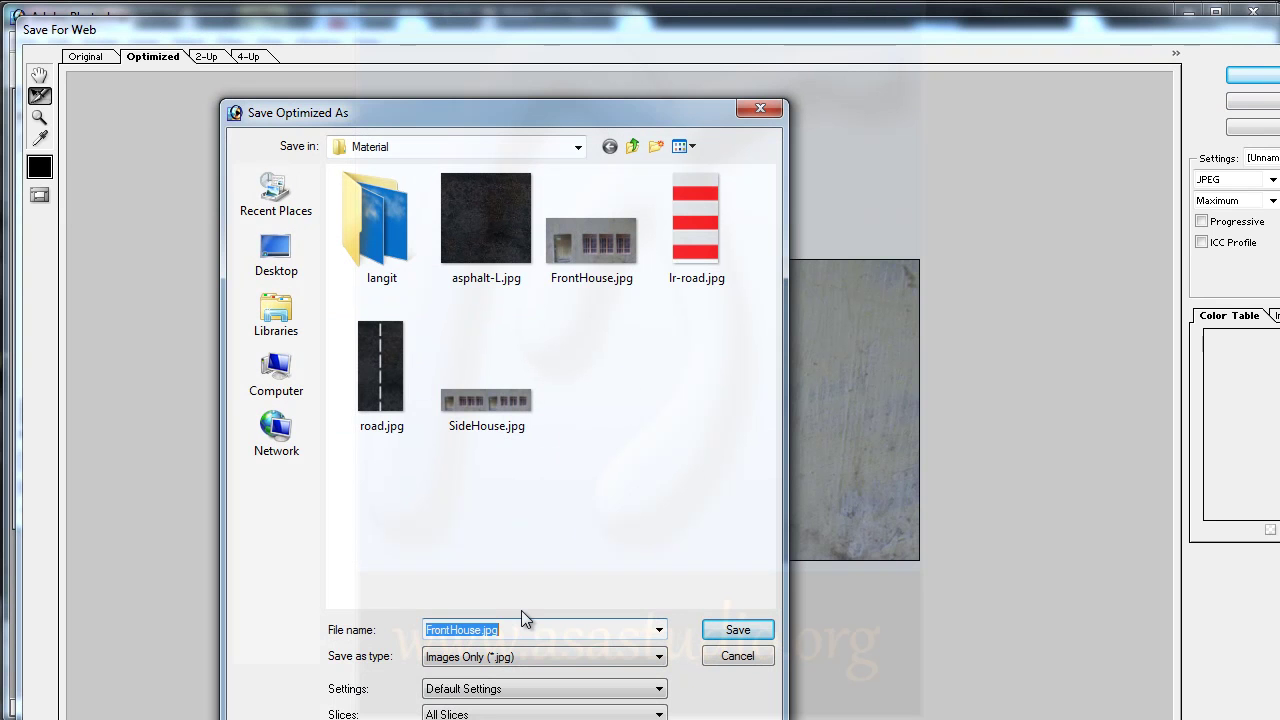
{"action": "type", "text": "wall"}
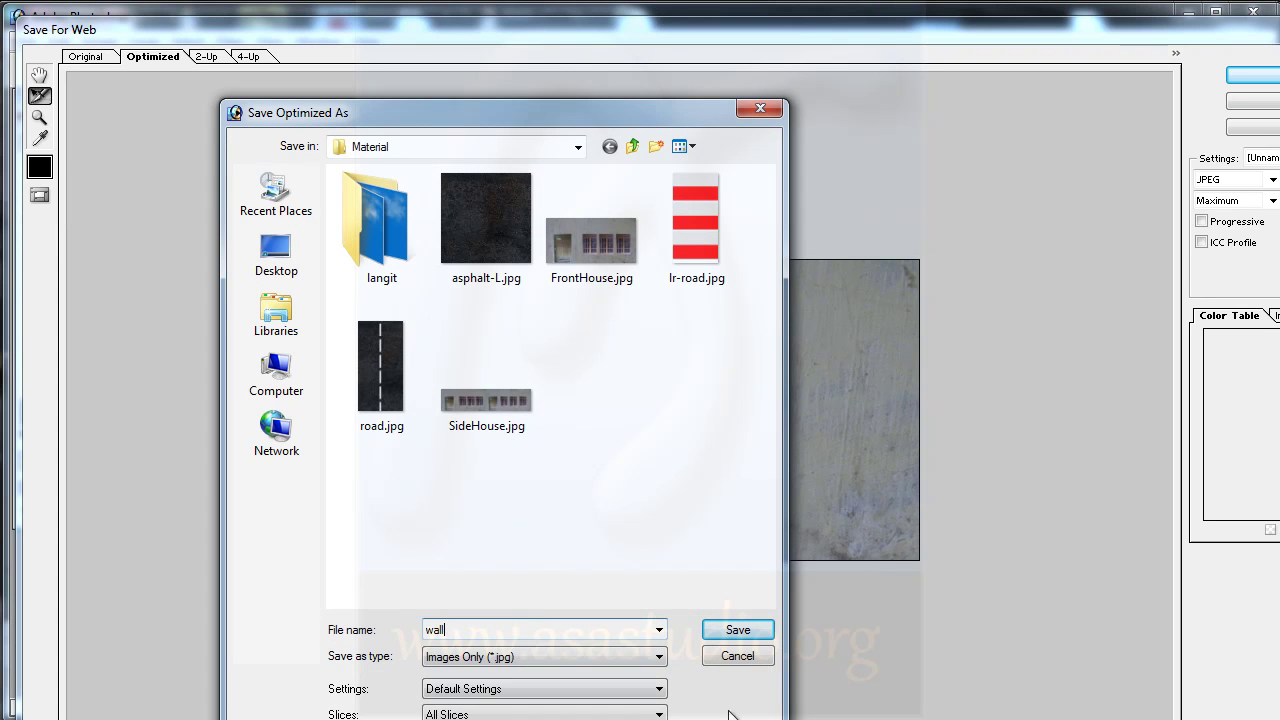
{"action": "left_click", "coordinate": [740, 630]}
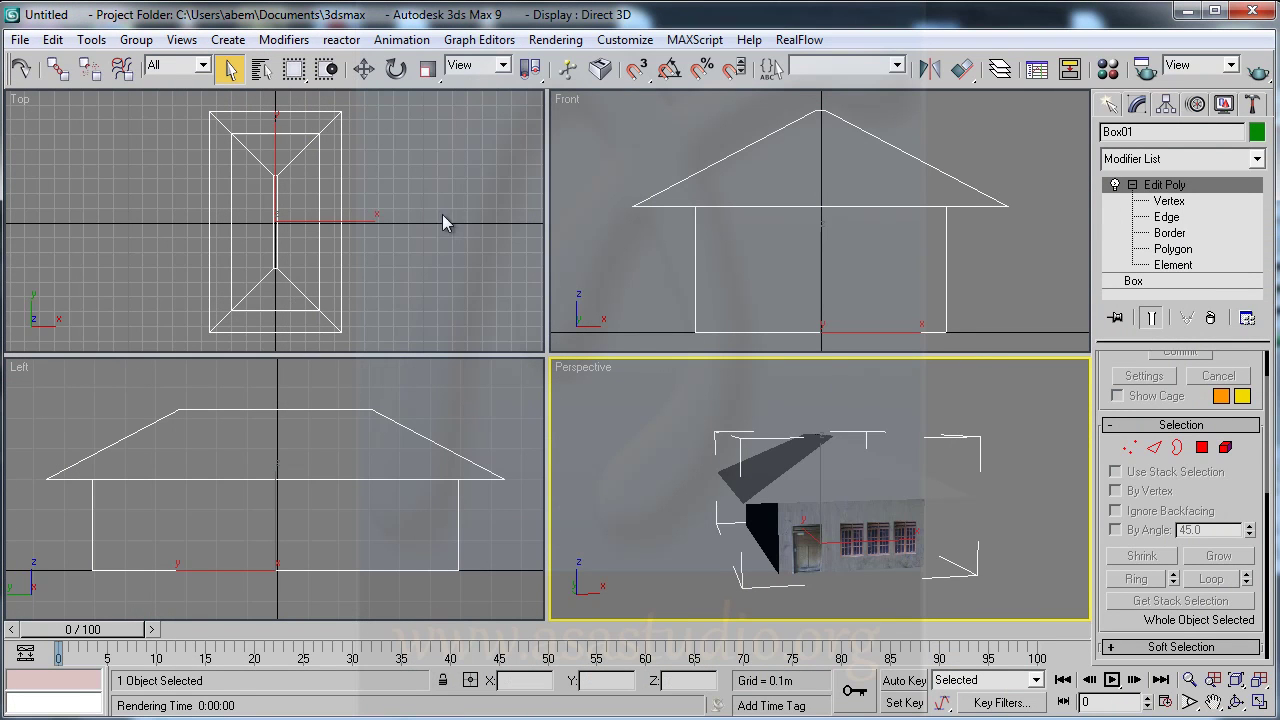
In the Material Editor, load SideHouse.jpg as Material #26's diffuse bitmap, then return to HouseMat.
{"action": "left_click", "coordinate": [1107, 70]}
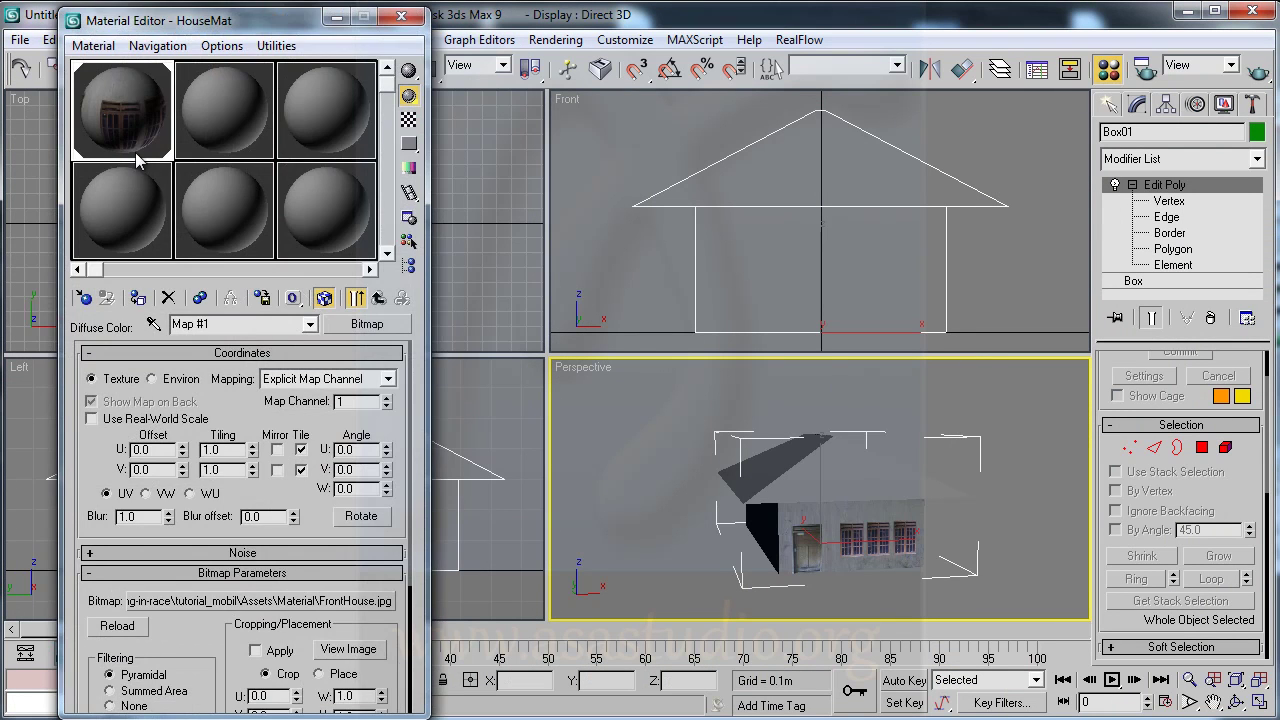
{"action": "left_click", "coordinate": [378, 298]}
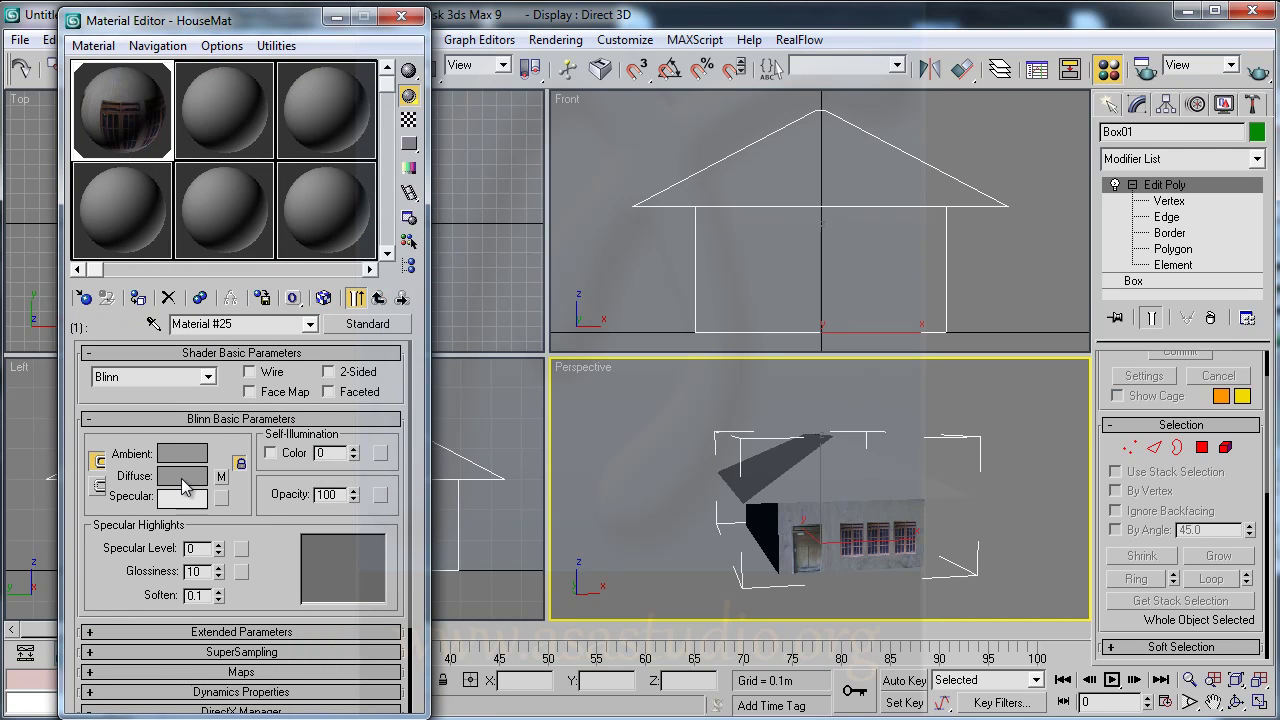
{"action": "left_click", "coordinate": [379, 298]}
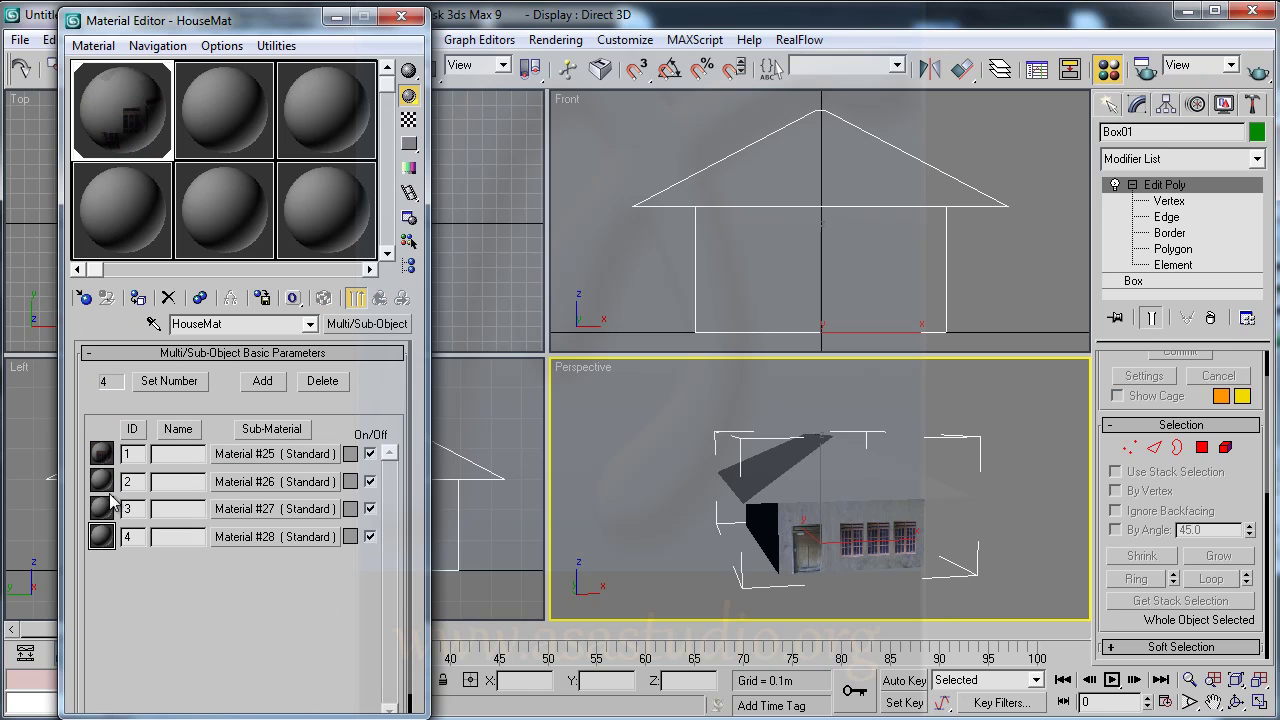
{"action": "left_click", "coordinate": [278, 482]}
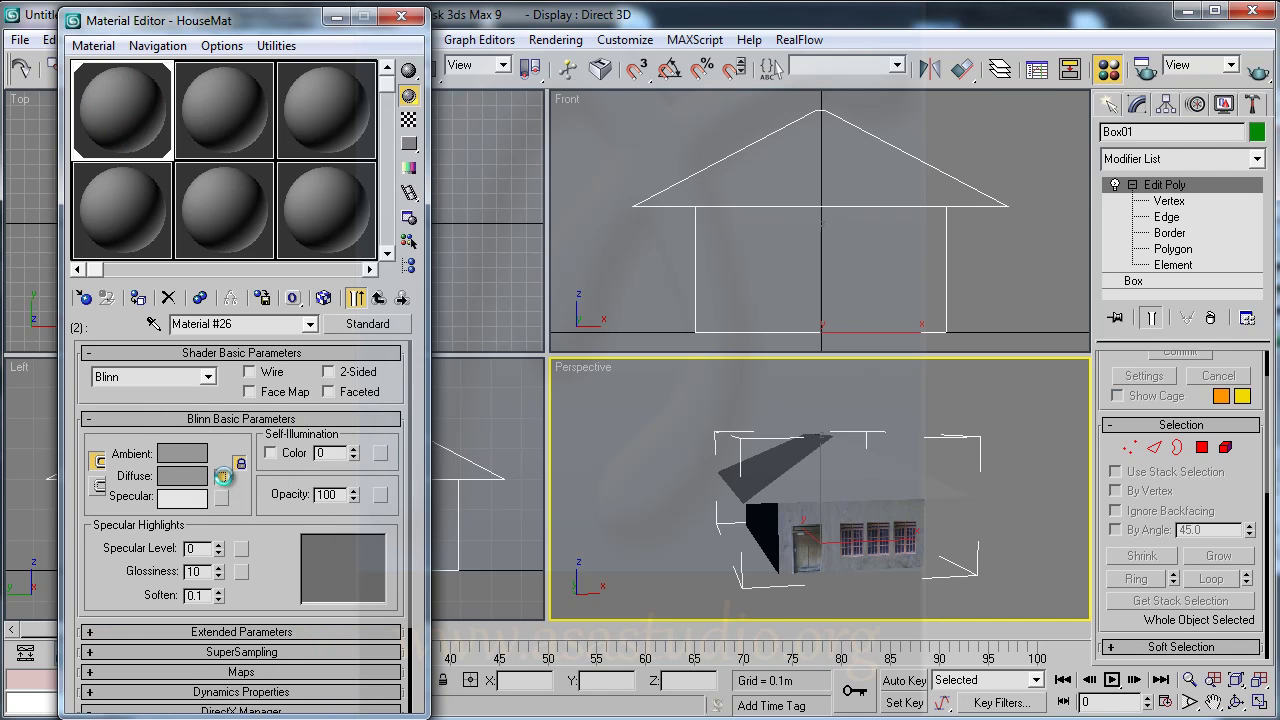
{"action": "left_click", "coordinate": [221, 478]}
{"action": "double_click", "coordinate": [620, 92]}
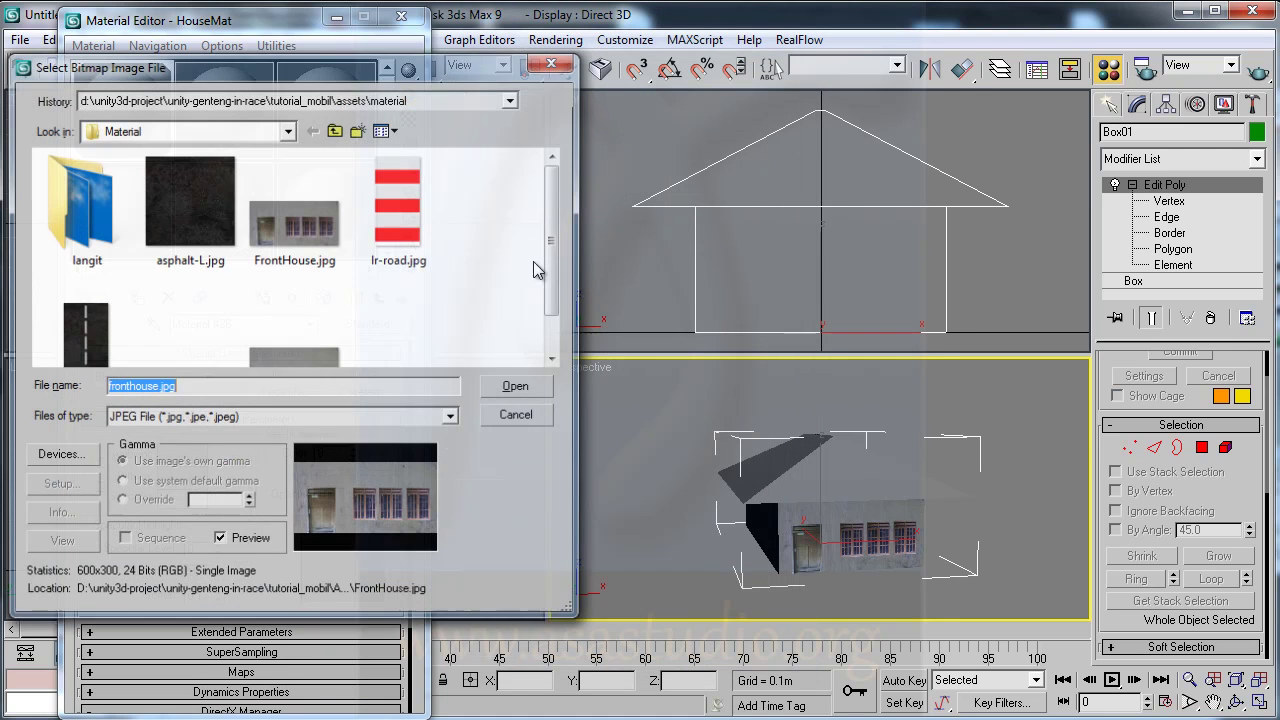
{"action": "scroll", "coordinate": [420, 318], "scroll_direction": "down", "scroll_amount": 2}
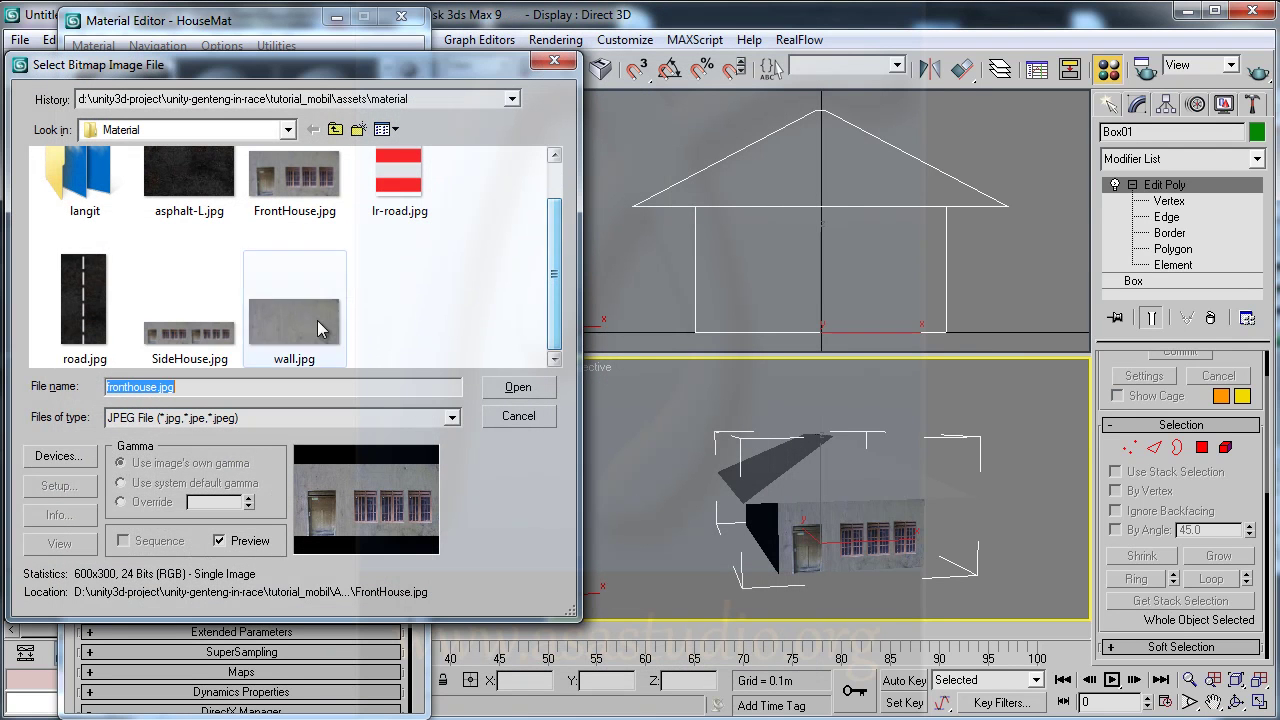
{"action": "left_click", "coordinate": [189, 330]}
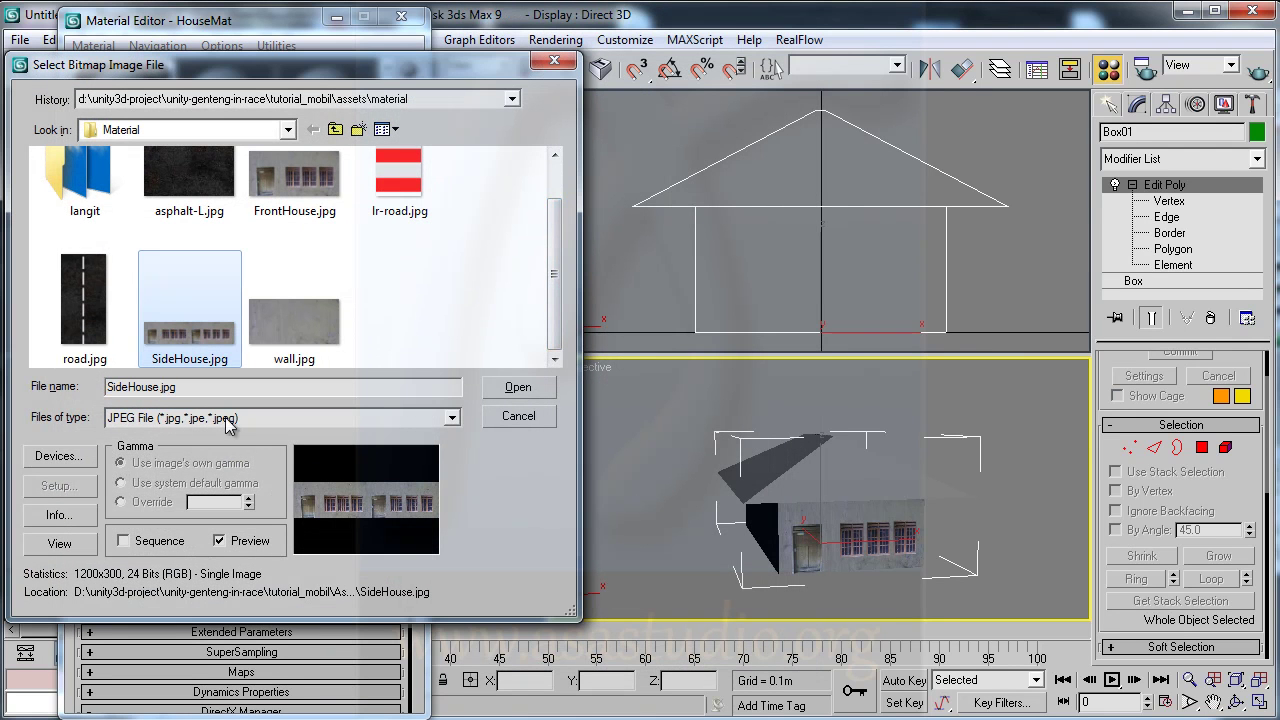
{"action": "left_click", "coordinate": [518, 388]}
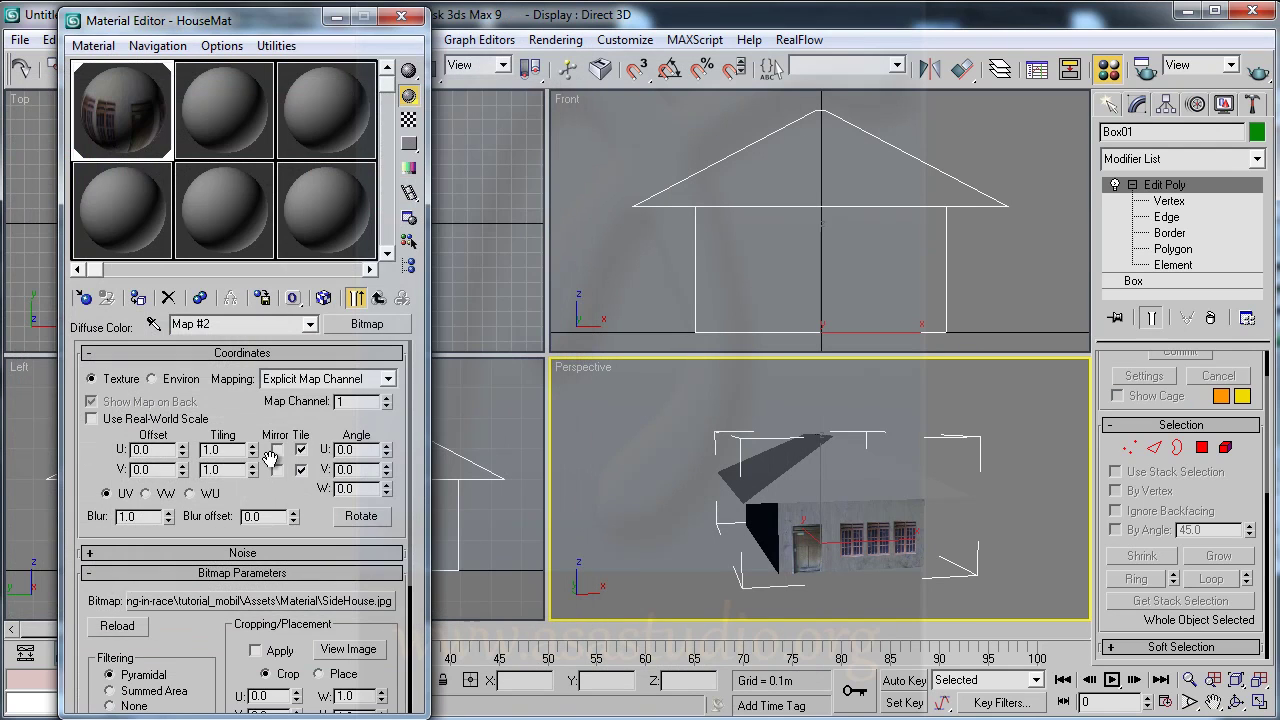
{"action": "left_click", "coordinate": [378, 299]}
{"action": "left_click", "coordinate": [378, 299]}
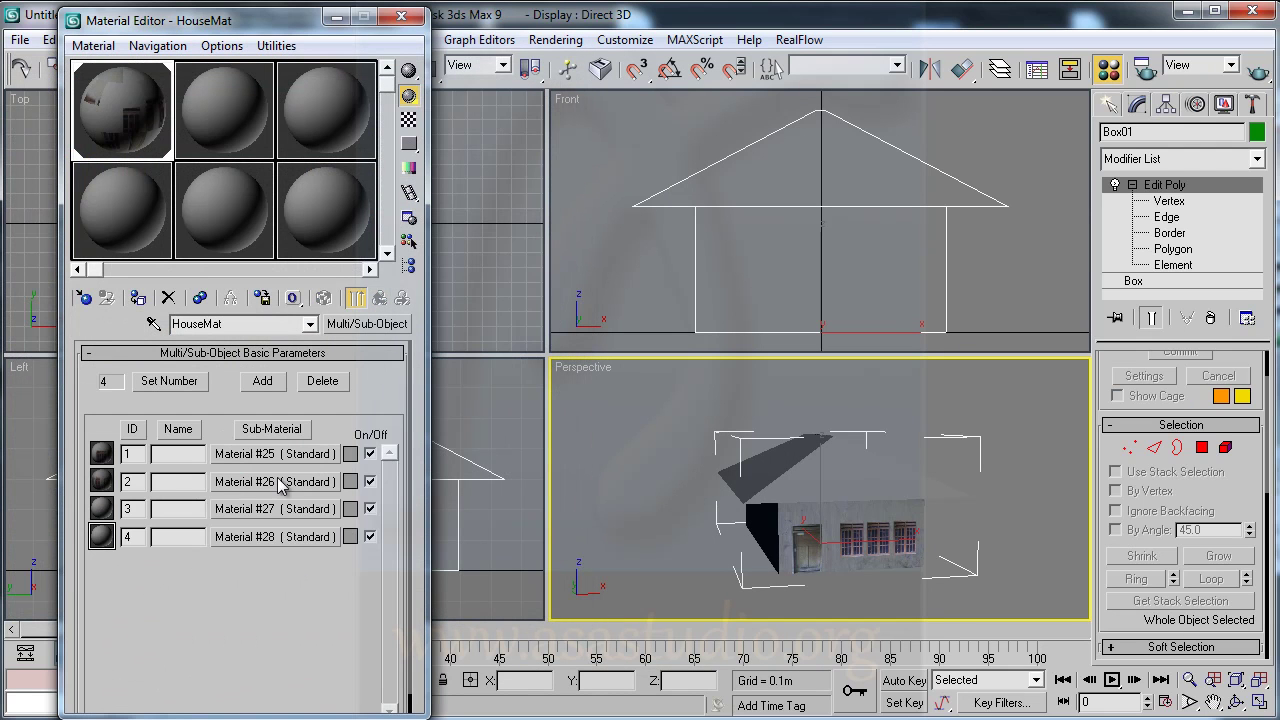
Load wall.jpg as Material #27's diffuse bitmap, then return to the HouseMat sub-material list.
{"action": "left_click", "coordinate": [272, 510]}
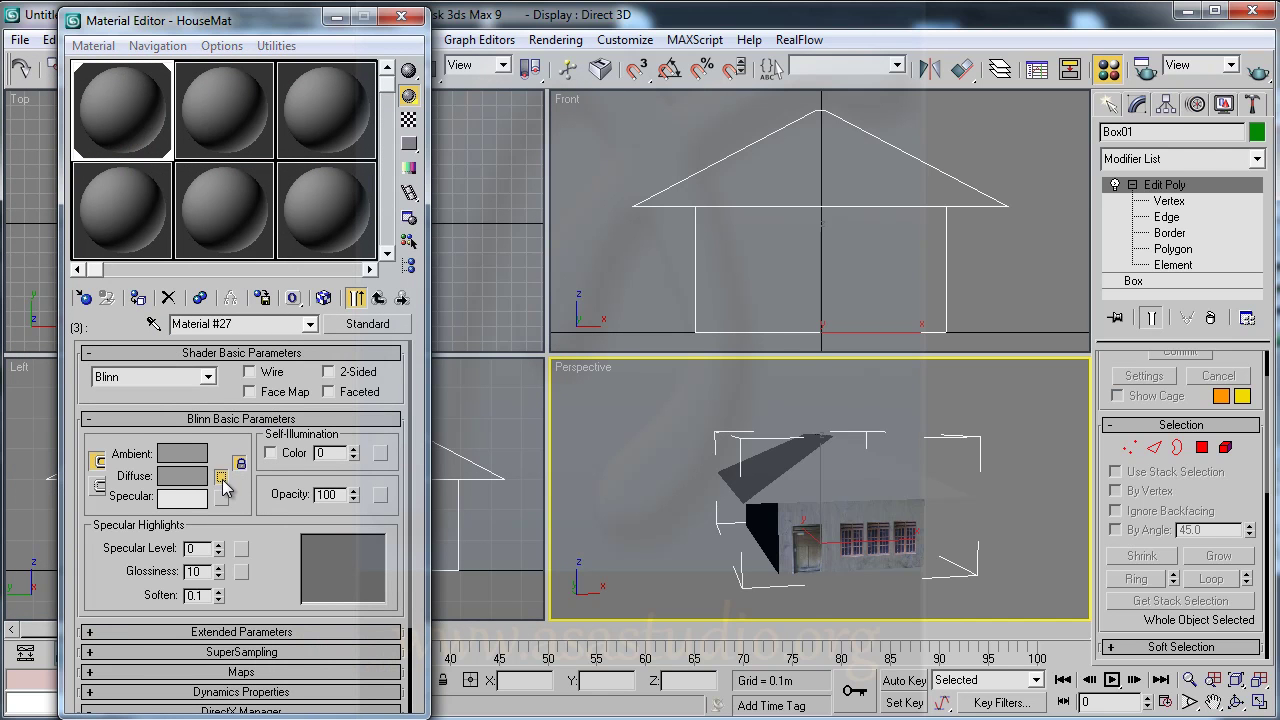
{"action": "left_click", "coordinate": [221, 480]}
{"action": "double_click", "coordinate": [618, 93]}
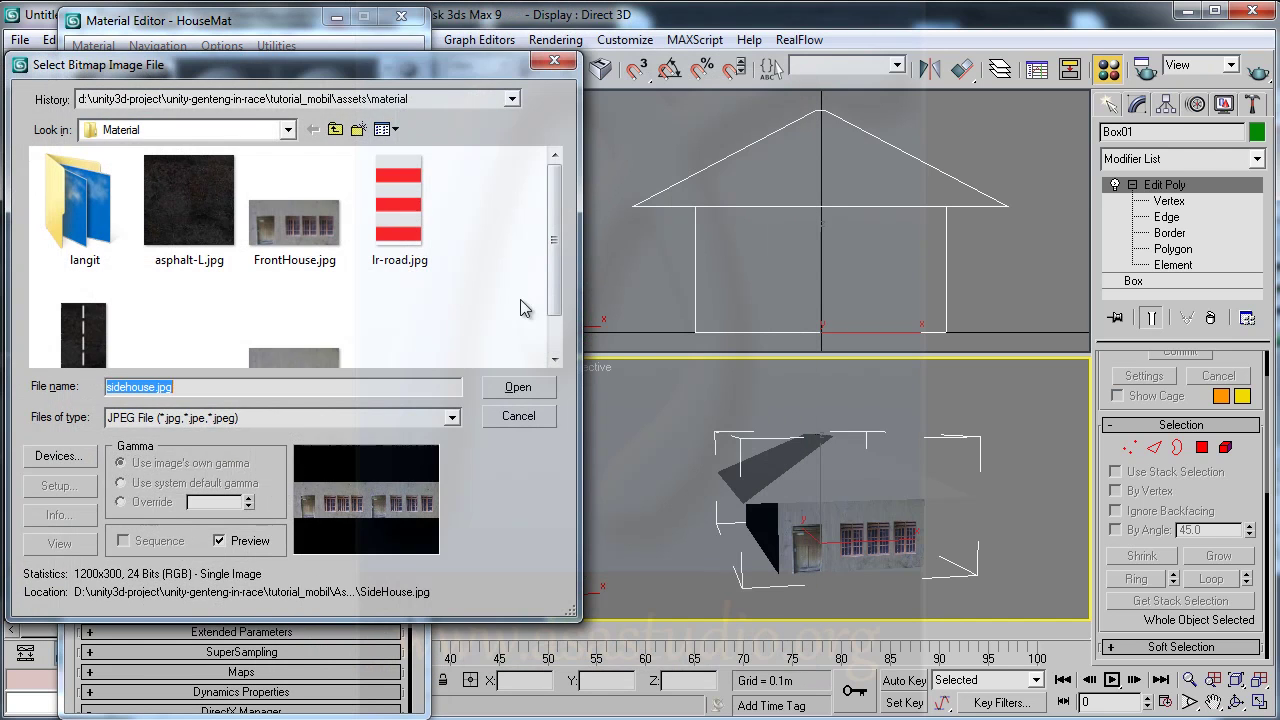
{"action": "scroll", "coordinate": [557, 246], "scroll_direction": "down", "scroll_amount": 2}
{"action": "left_click", "coordinate": [298, 336]}
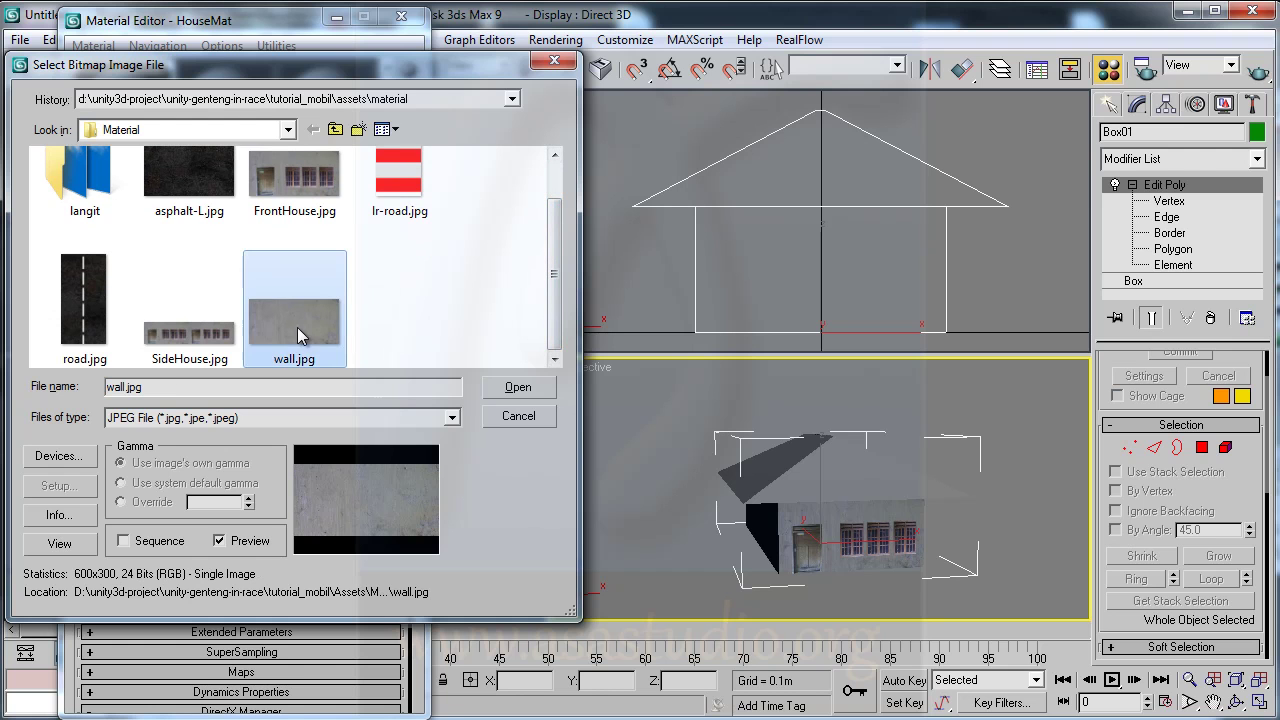
{"action": "left_click", "coordinate": [517, 389]}
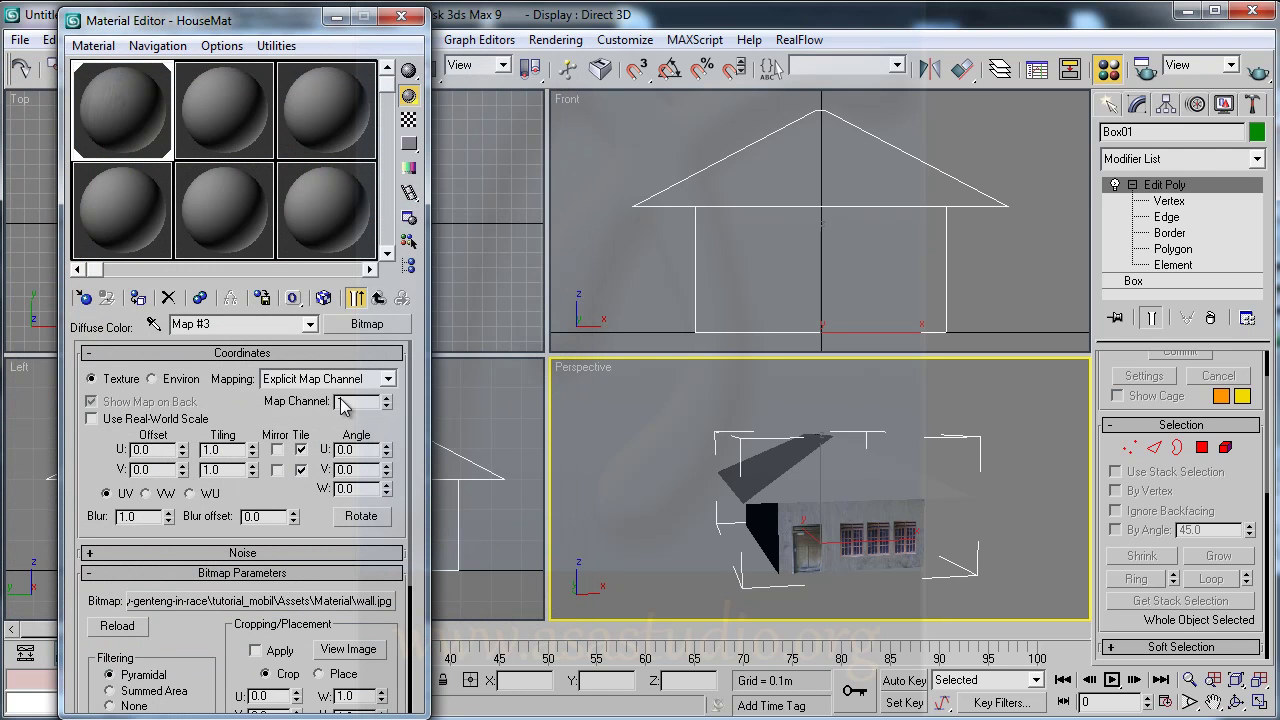
{"action": "left_click", "coordinate": [378, 298]}
{"action": "left_click", "coordinate": [378, 298]}
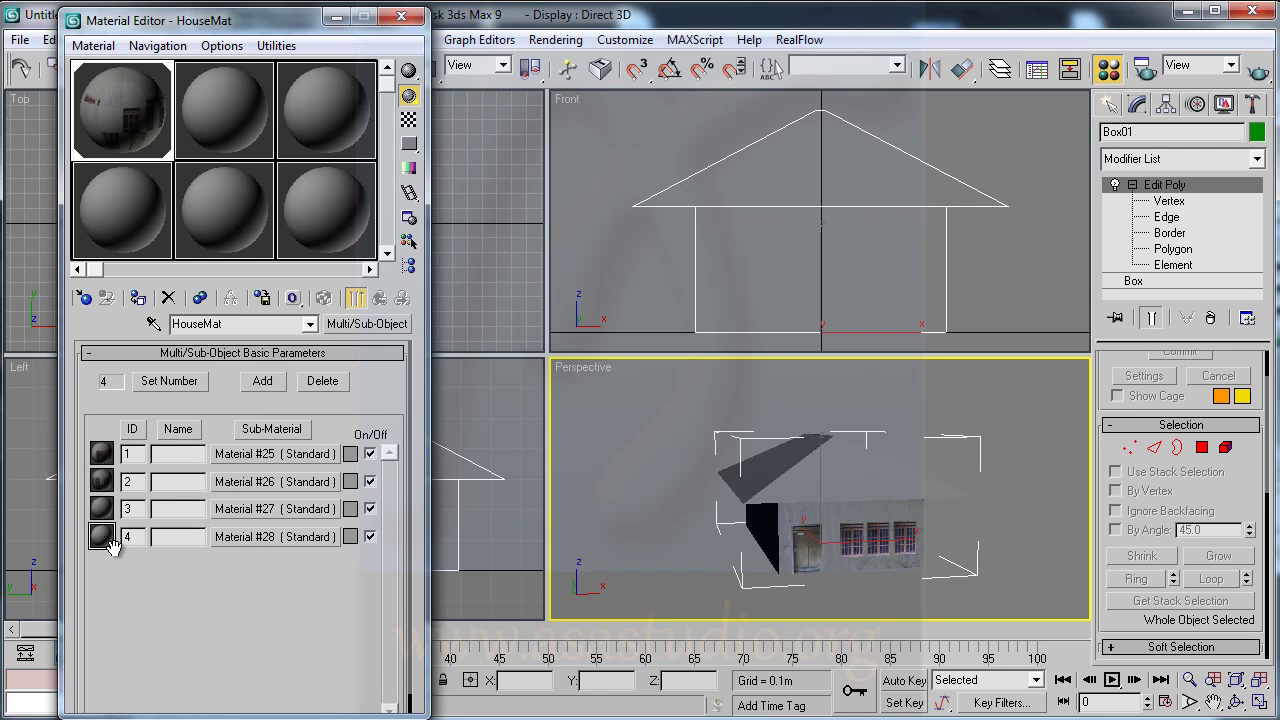
Set Material #28's Specular Level to 95 and Glossiness to 37.
{"action": "left_click", "coordinate": [243, 539]}
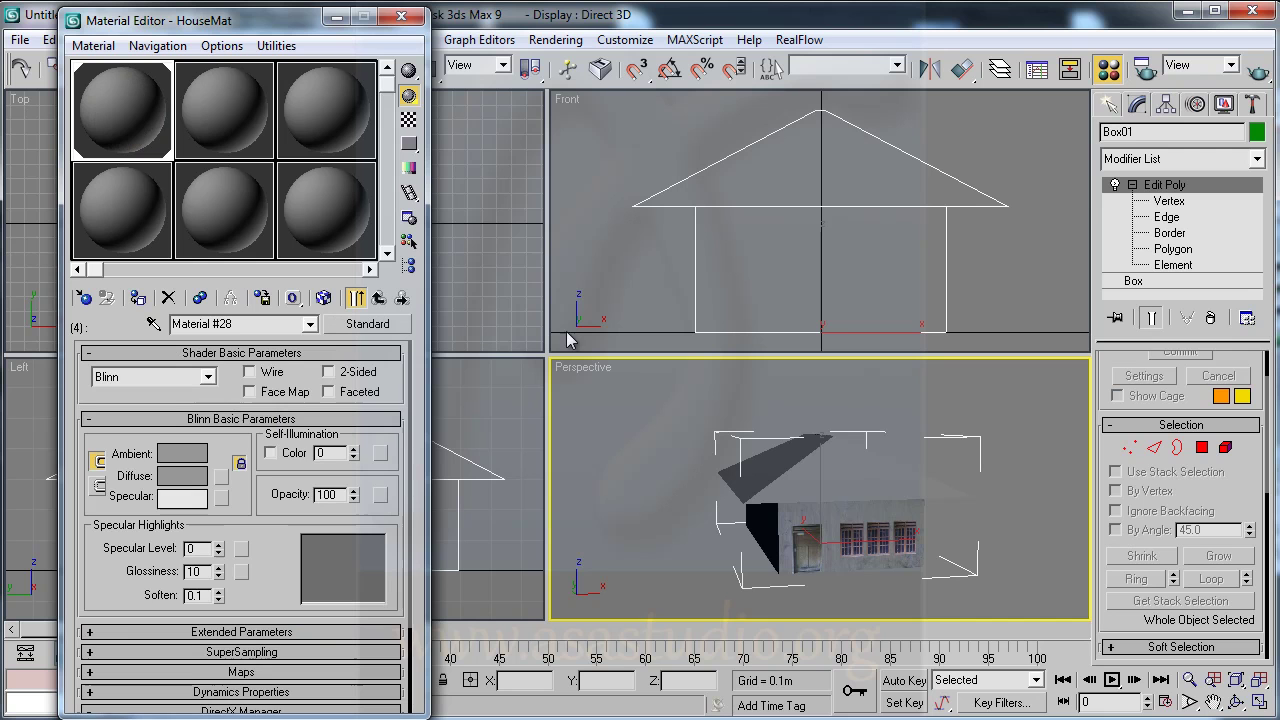
{"action": "left_click", "coordinate": [190, 478]}
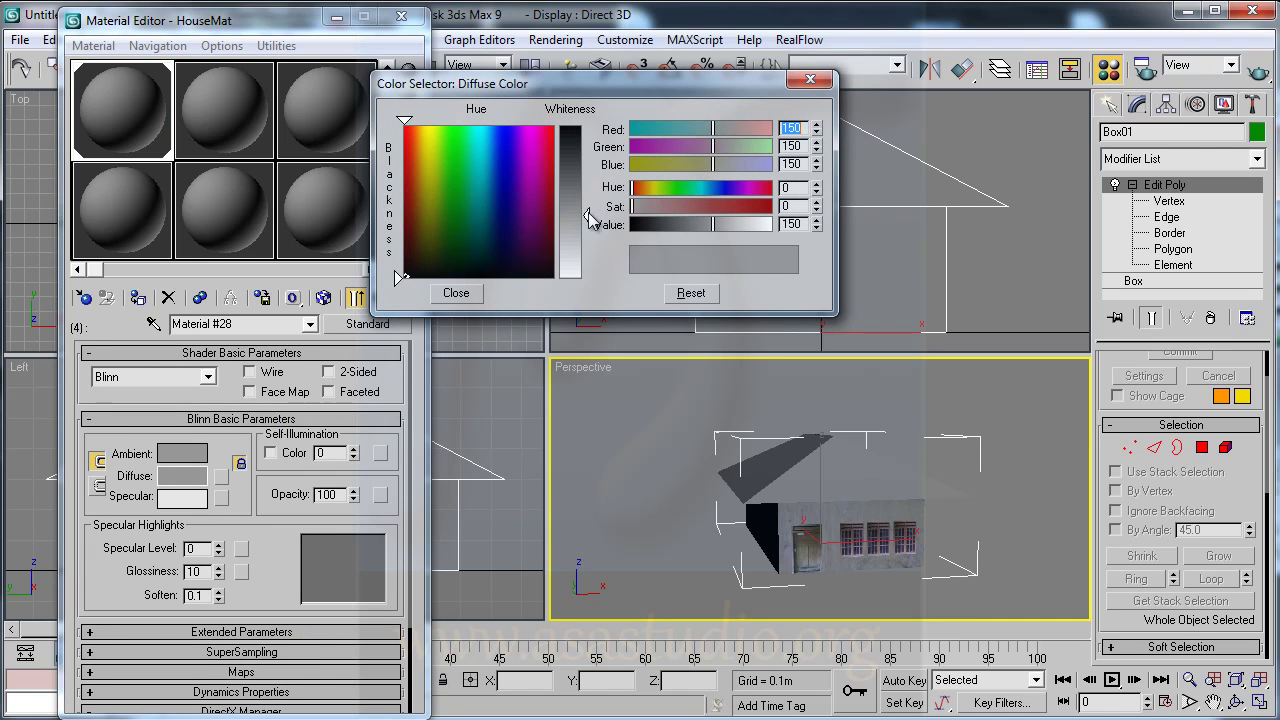
{"action": "left_click", "coordinate": [456, 293]}
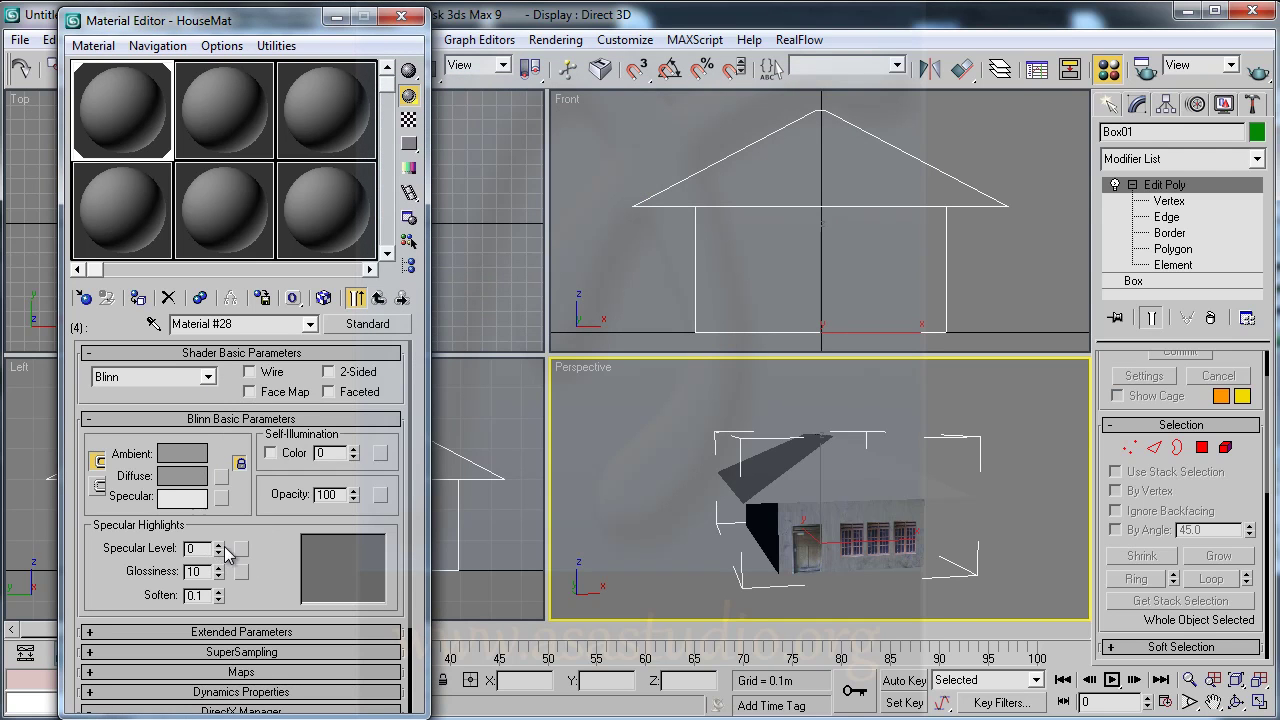
{"action": "left_click_drag", "start_coordinate": [219, 553], "coordinate": [232, 455]}
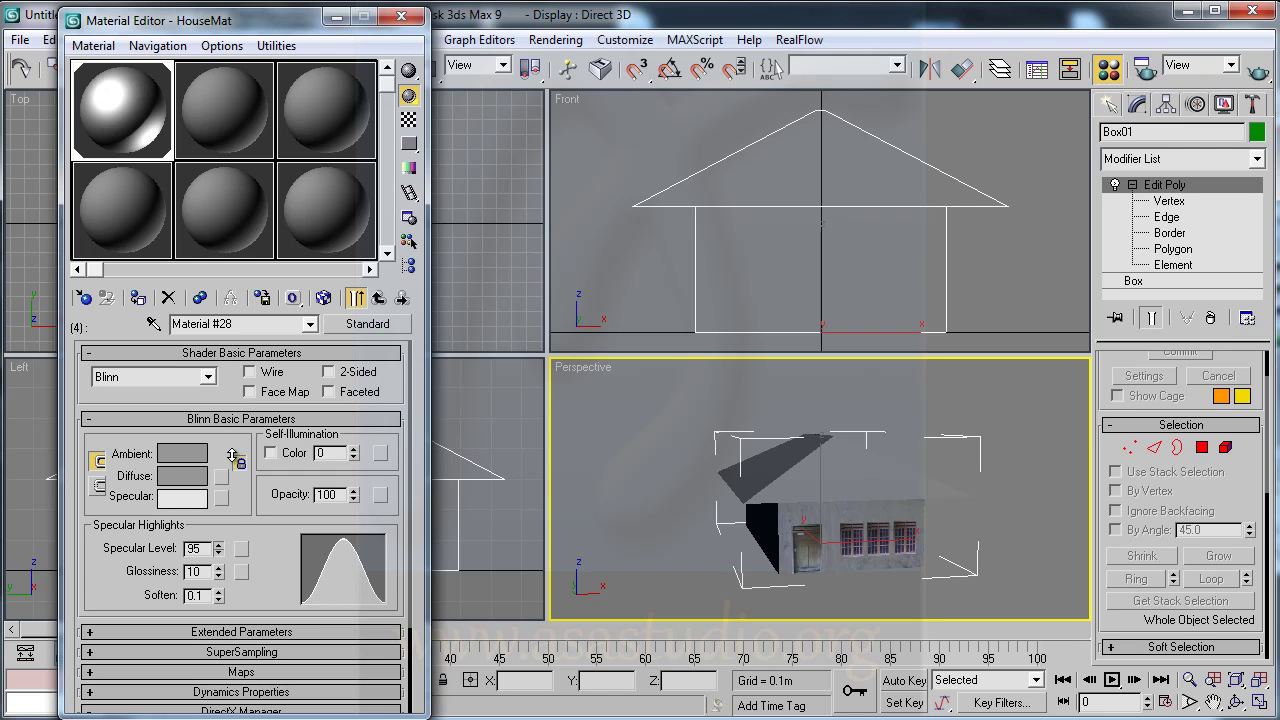
{"action": "left_click_drag", "start_coordinate": [218, 574], "coordinate": [220, 549]}
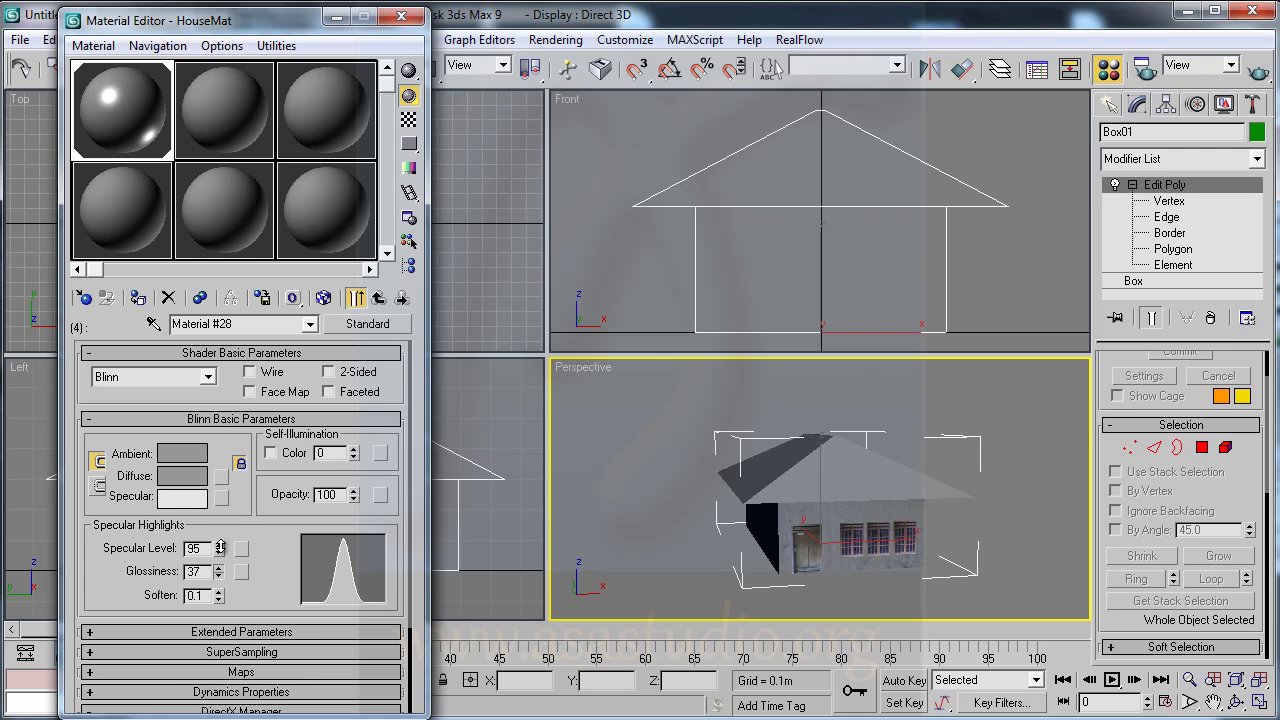
{"action": "left_click", "coordinate": [378, 299]}
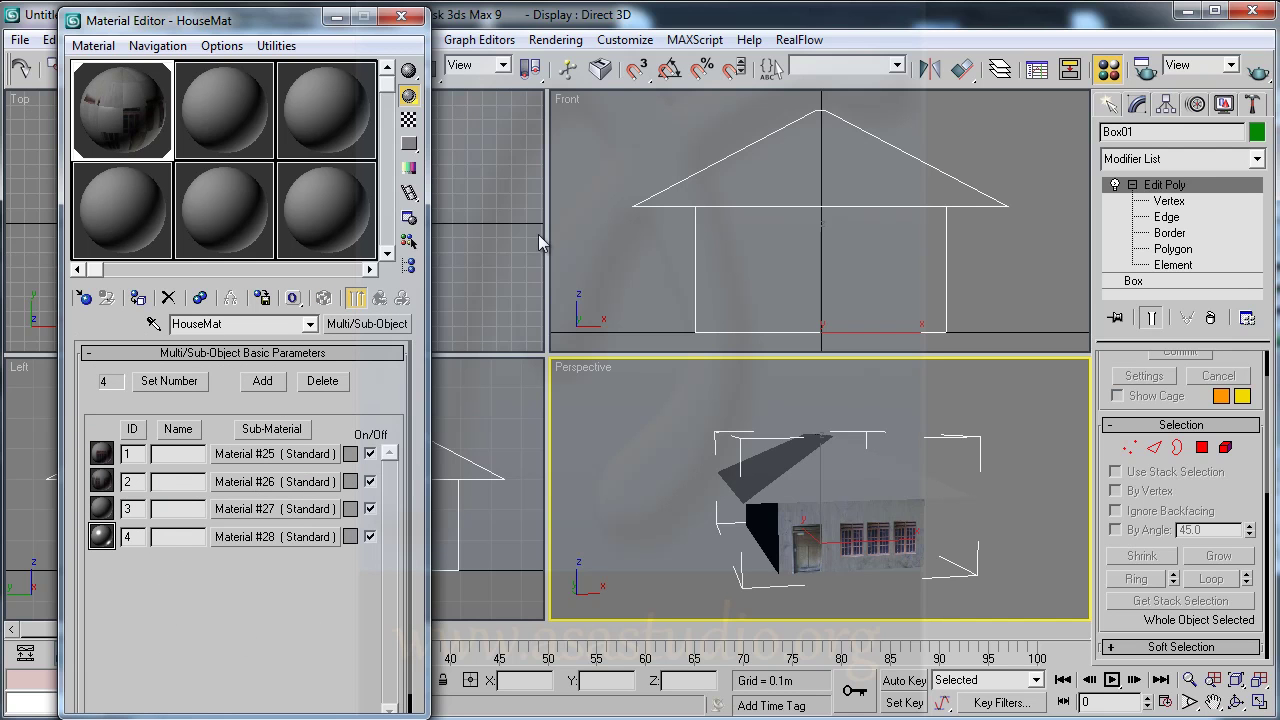
Orbit the Perspective view around the house and do a quick test render.
{"action": "mouse_move", "coordinate": [182, 24]}
{"action": "left_mouse_down"}
{"action": "mouse_move", "coordinate": [228, 22]}
{"action": "mouse_move", "coordinate": [185, 25]}
{"action": "left_mouse_up"}
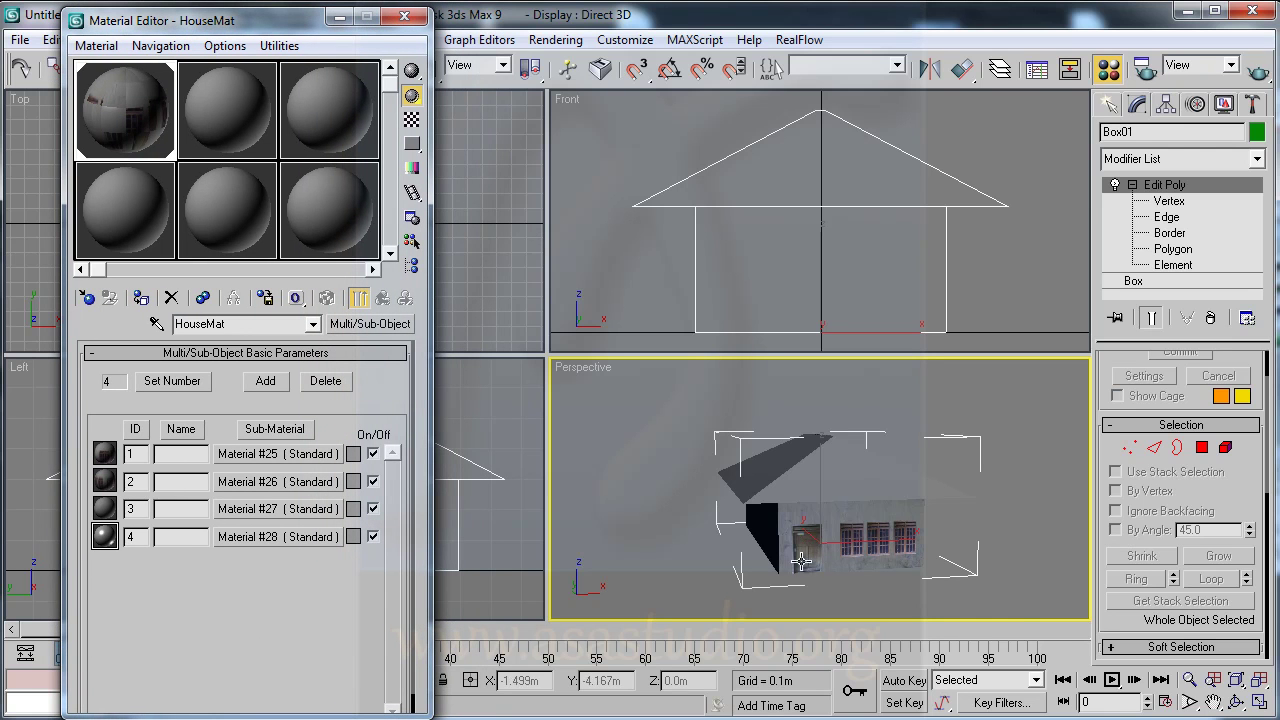
{"action": "left_click", "coordinate": [1234, 700]}
{"action": "left_click_drag", "start_coordinate": [788, 496], "coordinate": [888, 498]}
{"action": "left_click", "coordinate": [1257, 68]}
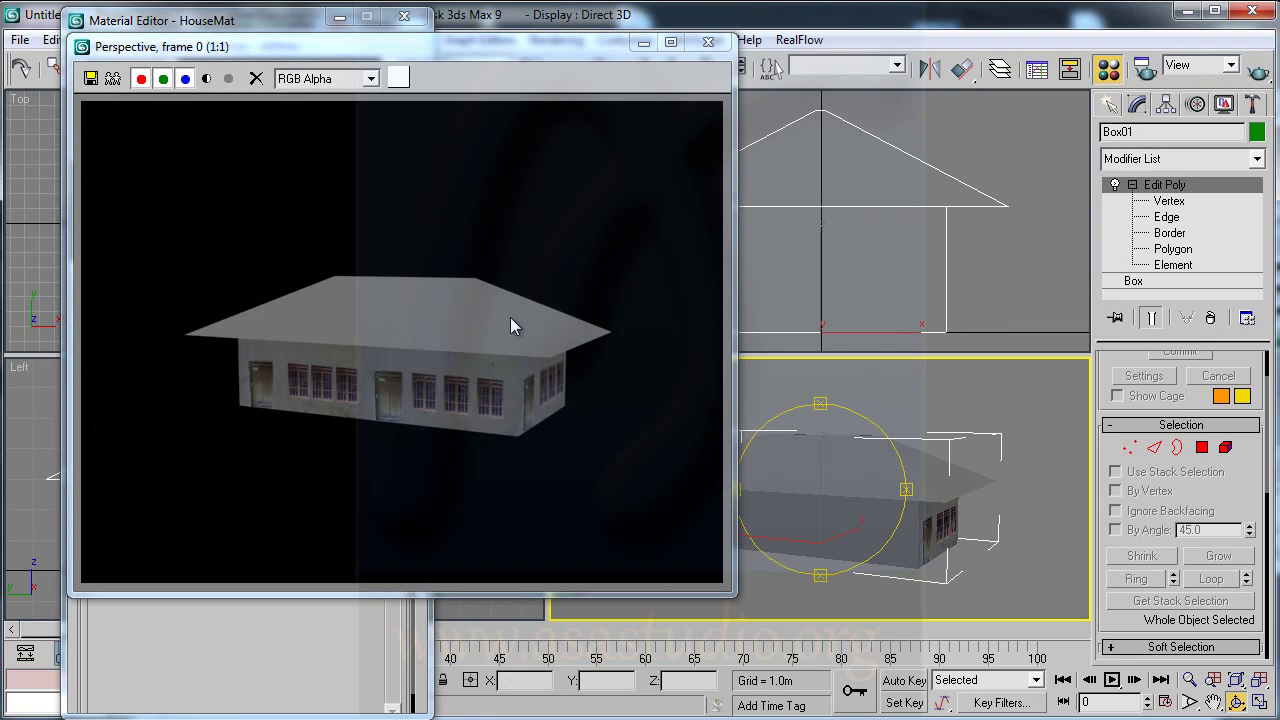
{"action": "left_click", "coordinate": [718, 46]}
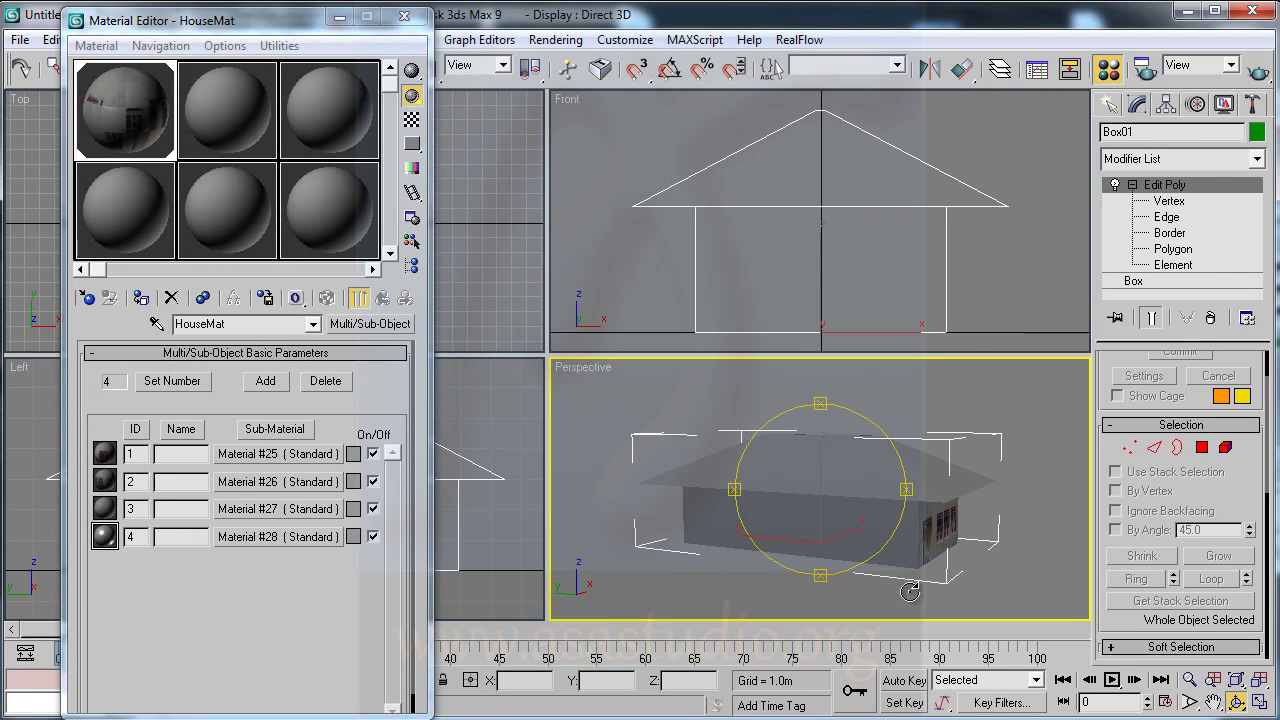
Zoom and pan to frame the house closer, then render the Perspective view again.
{"action": "left_click", "coordinate": [1189, 703]}
{"action": "left_click_drag", "start_coordinate": [901, 566], "coordinate": [883, 513]}
{"action": "left_click", "coordinate": [1213, 703]}
{"action": "left_click_drag", "start_coordinate": [988, 572], "coordinate": [967, 543]}
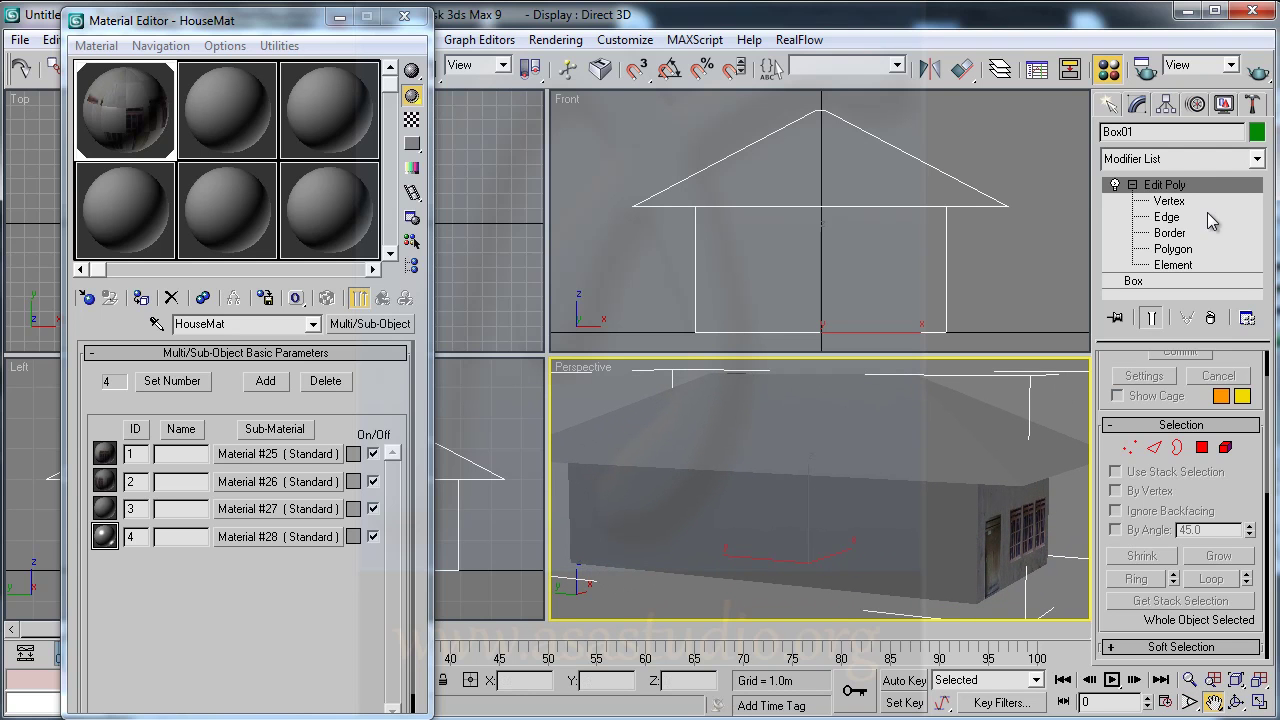
{"action": "left_click", "coordinate": [1262, 70]}
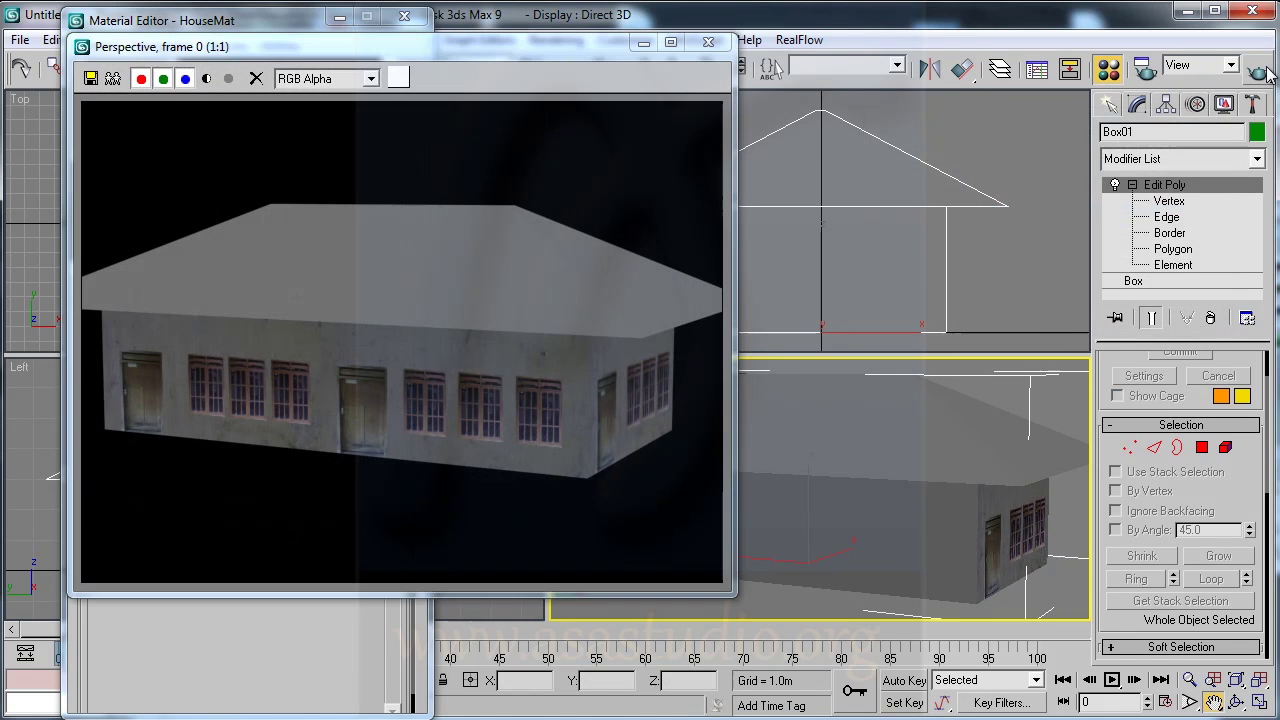